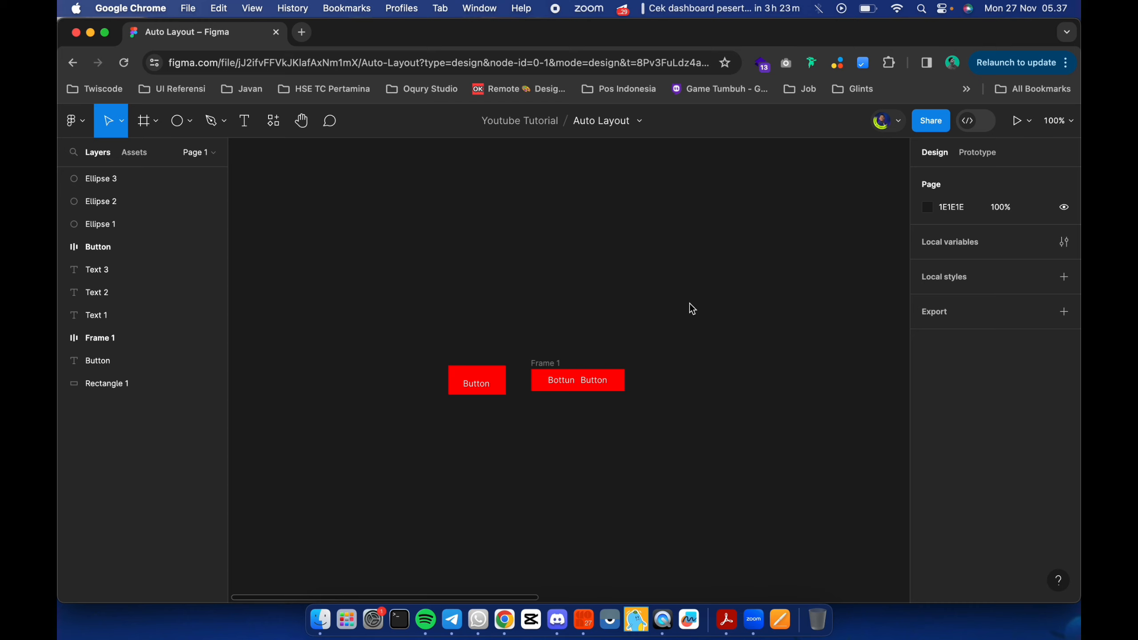
Examine the loose rectangle with its Button text, the Frame 1 button, and the separate Text 1, Text 2 and Text 3 layers.
left_click(455, 383)
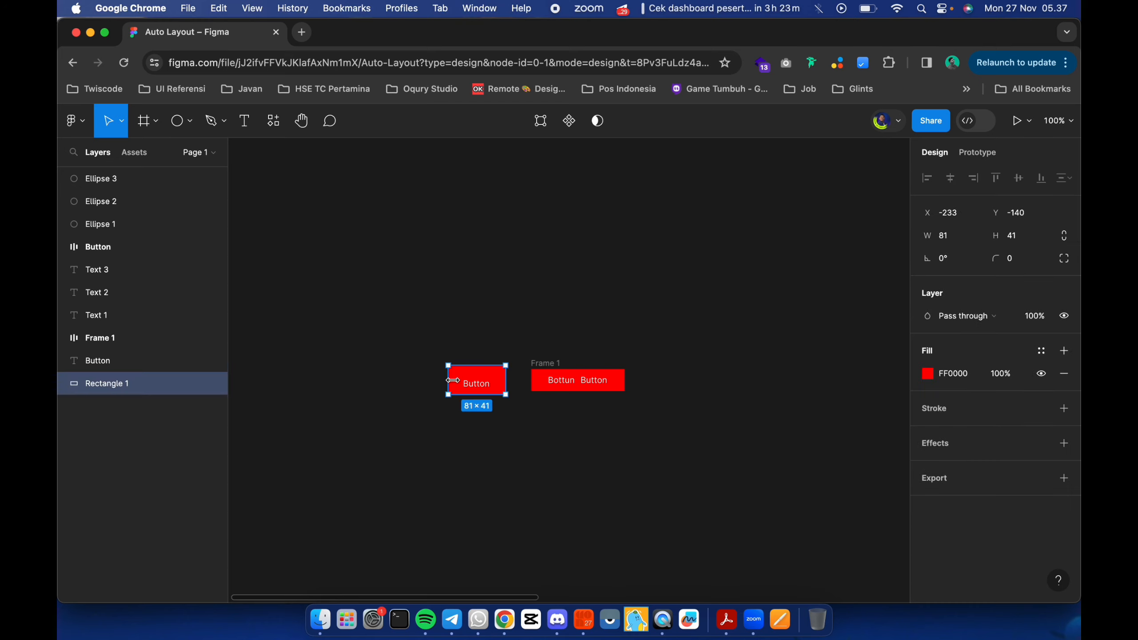
left_click(475, 384)
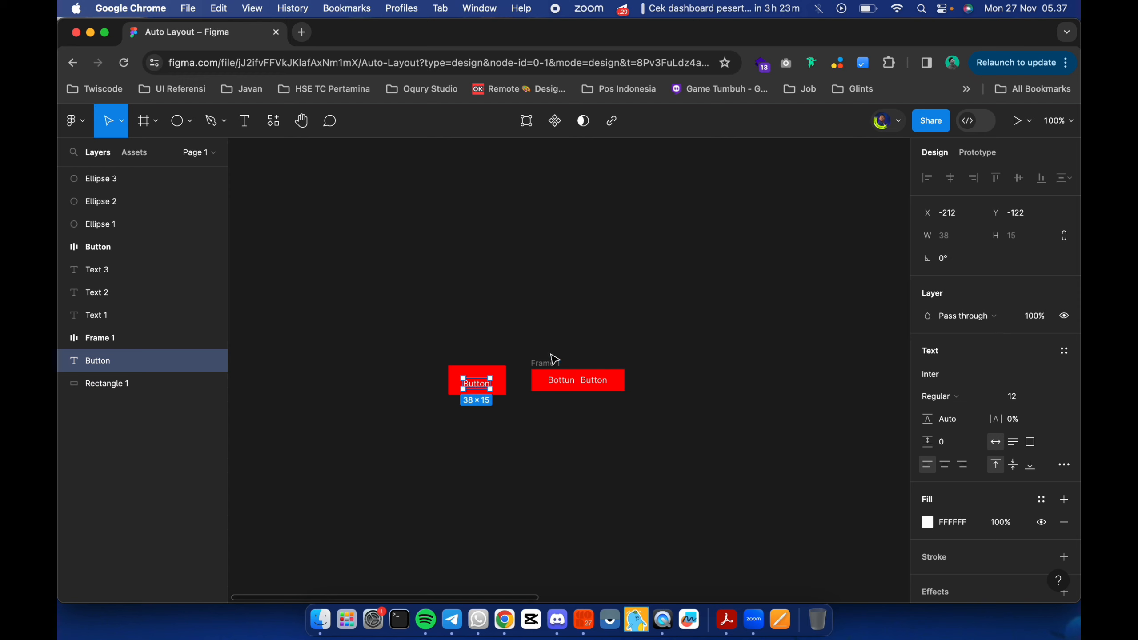
left_click(545, 363)
left_click(477, 367)
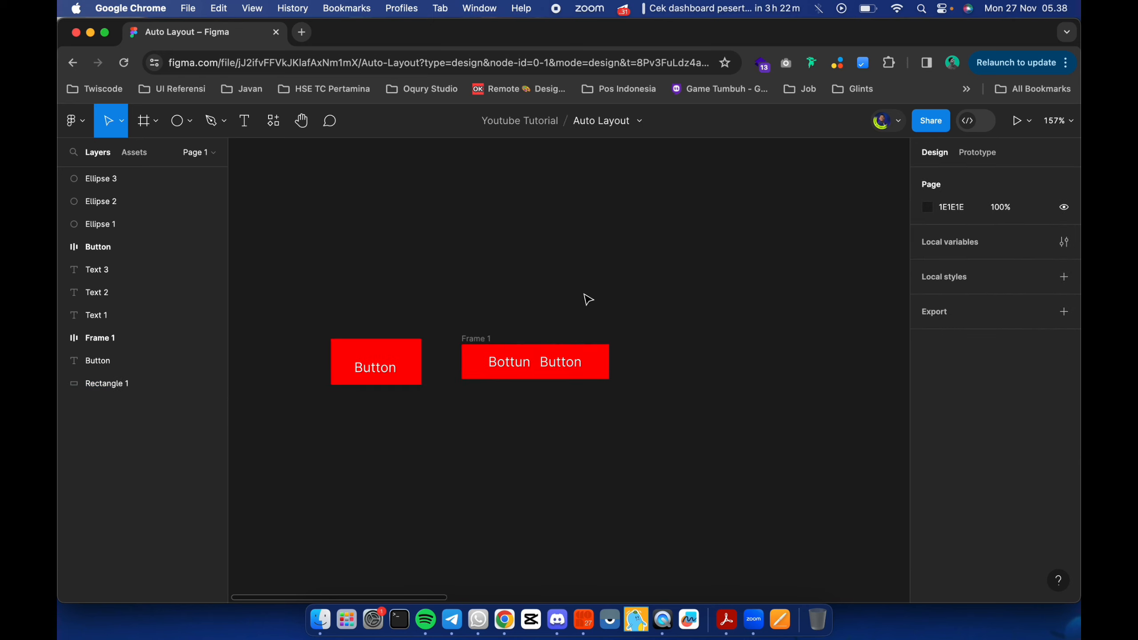
scroll(589, 300, "right", 10)
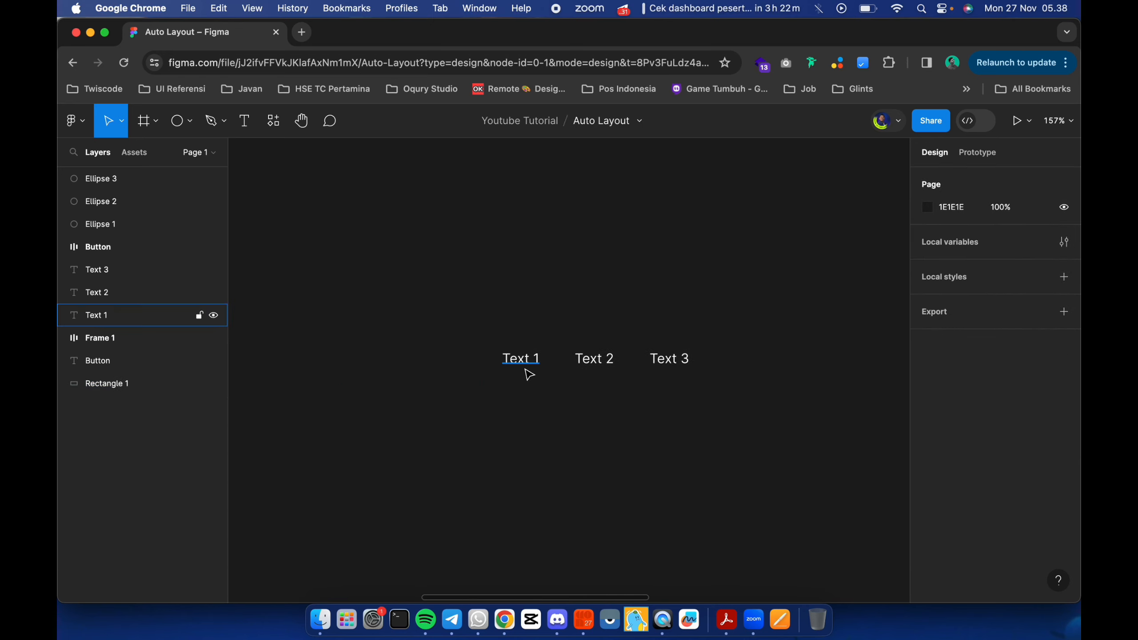
left_click(682, 364)
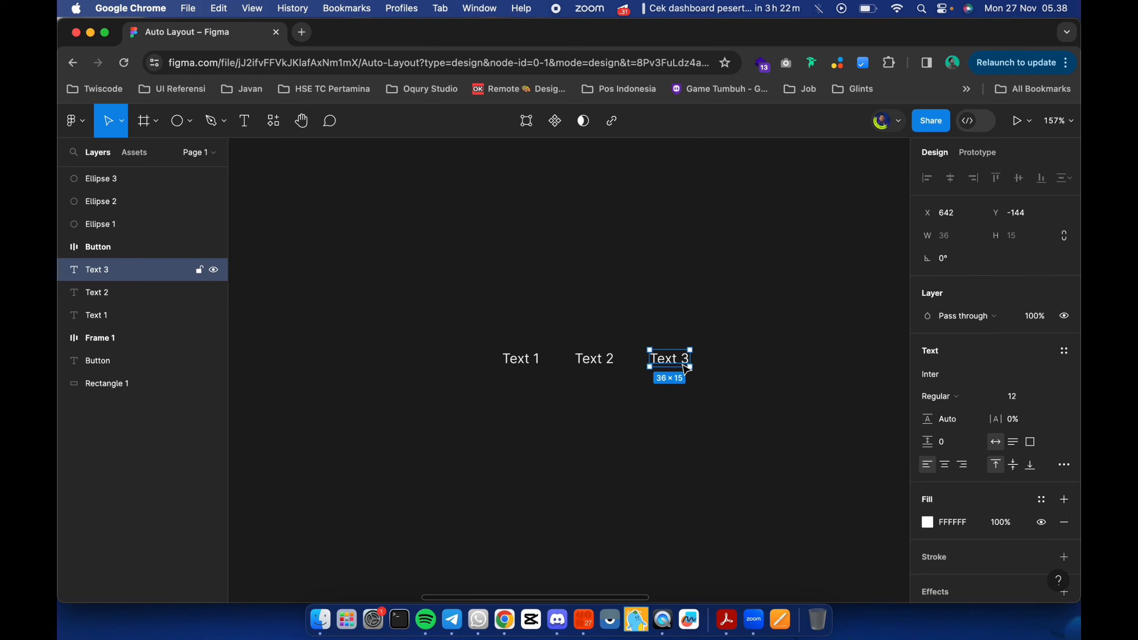
left_click(594, 361)
left_click(549, 363)
left_click(532, 367)
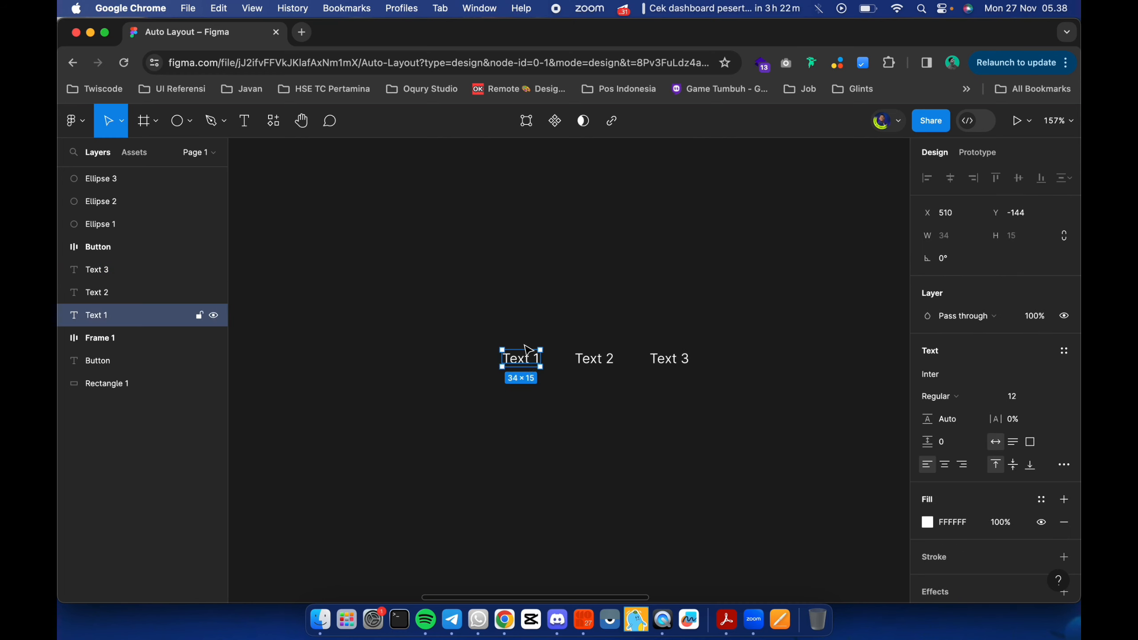
left_click(519, 330)
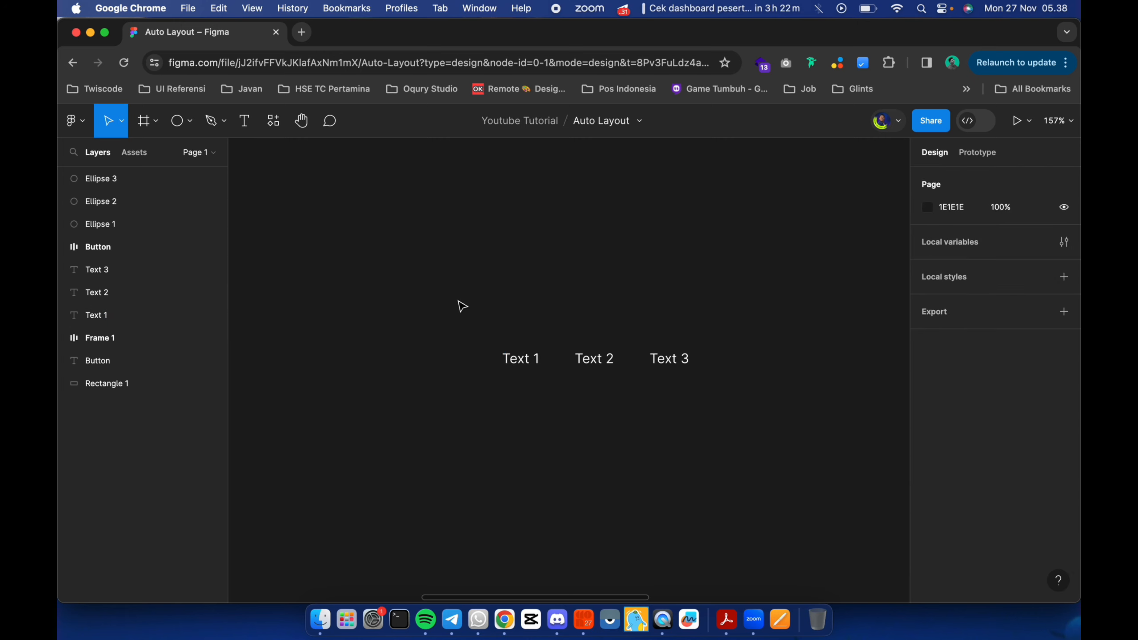
Wrap the Text 1, Text 2 and Text 3 layers together in an auto layout frame.
left_click_drag(433, 310, 788, 484)
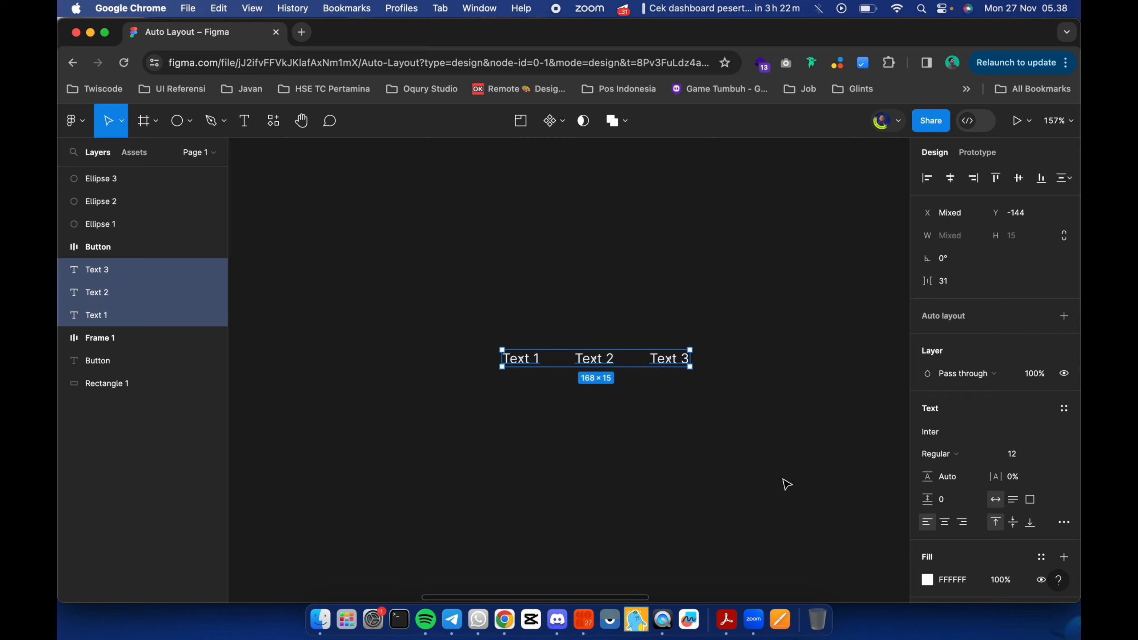
key("shift+a")
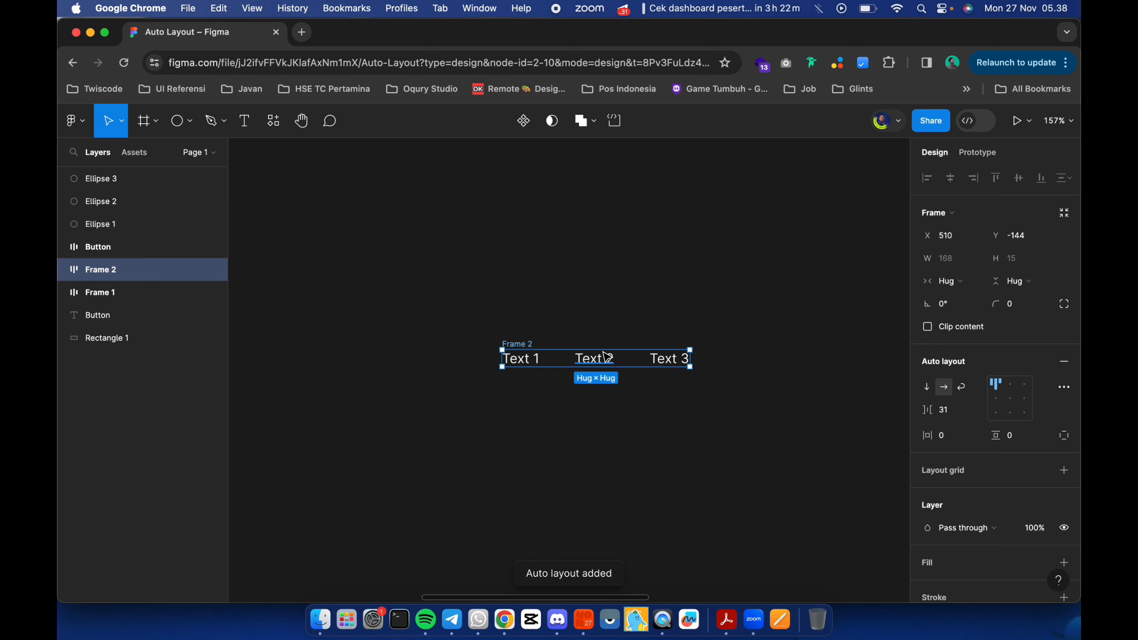
key("super+z")
right_click(587, 357)
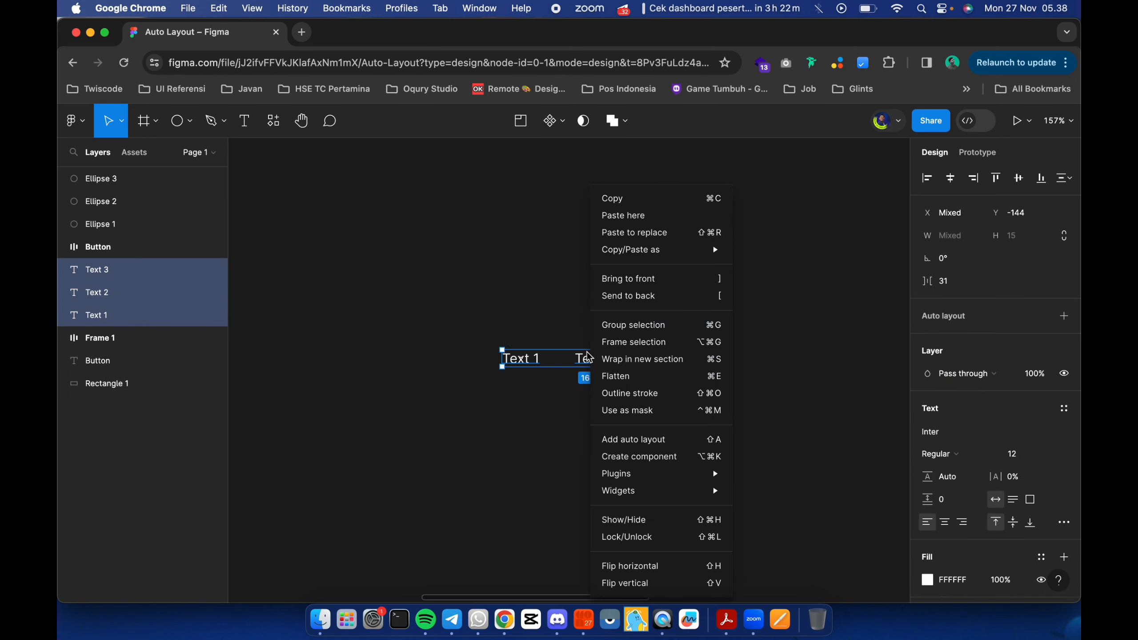
left_click(653, 448)
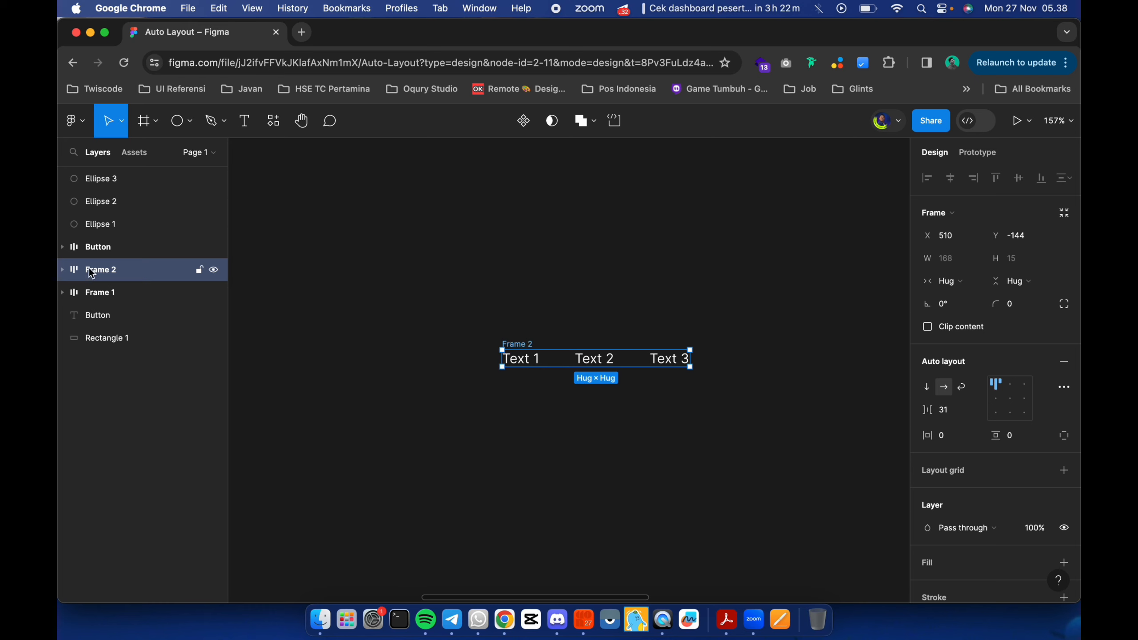
Rename the new frame around the three texts as "Auto Layout".
double_click(521, 343)
type("Auto Layout")
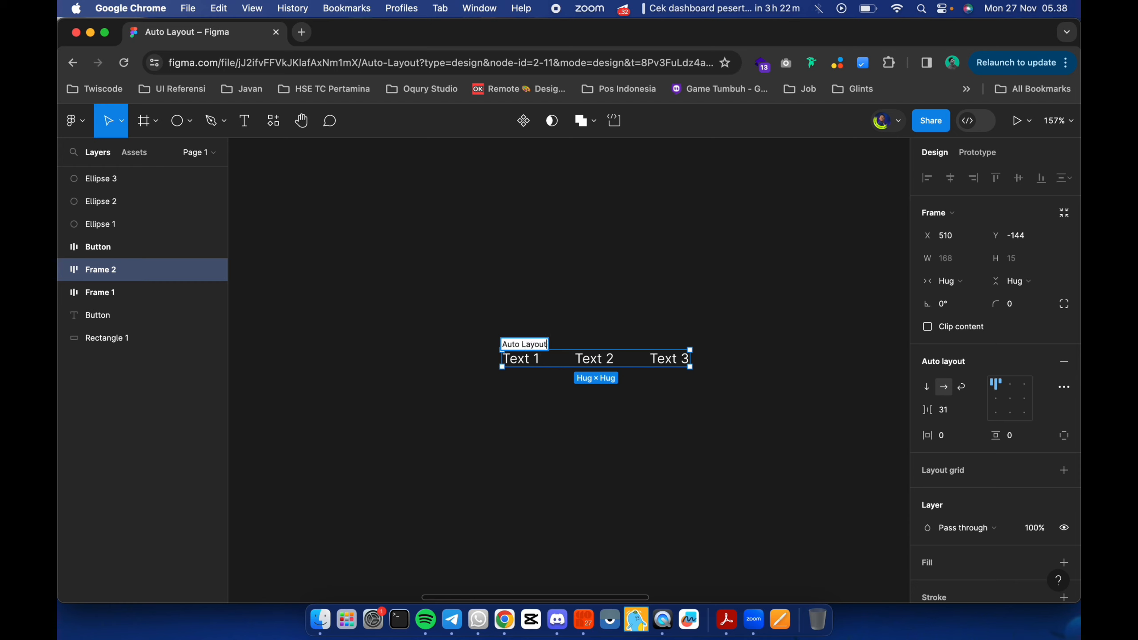
key("Return")
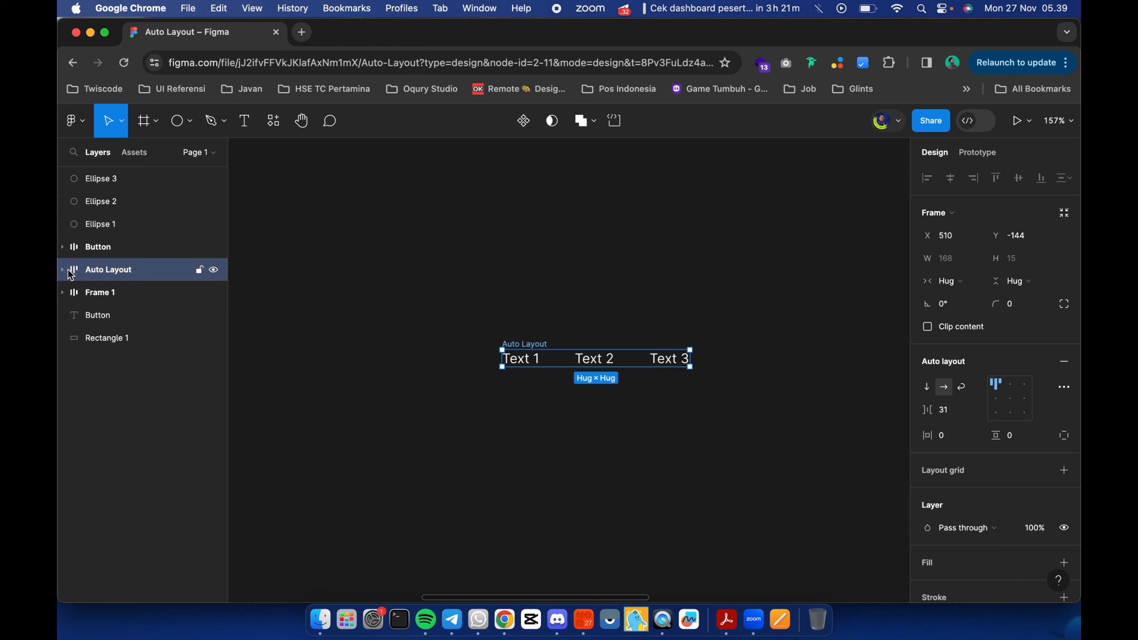
Examine the Auto Layout frame's child layers and its individual padding settings.
left_click(62, 269)
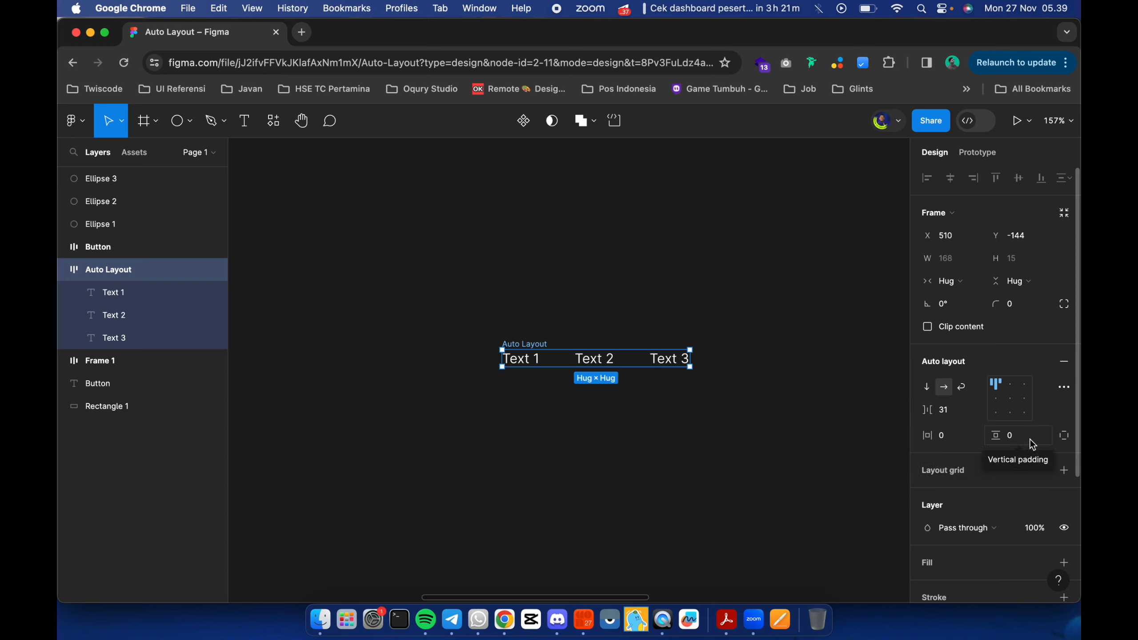
left_click(1060, 439)
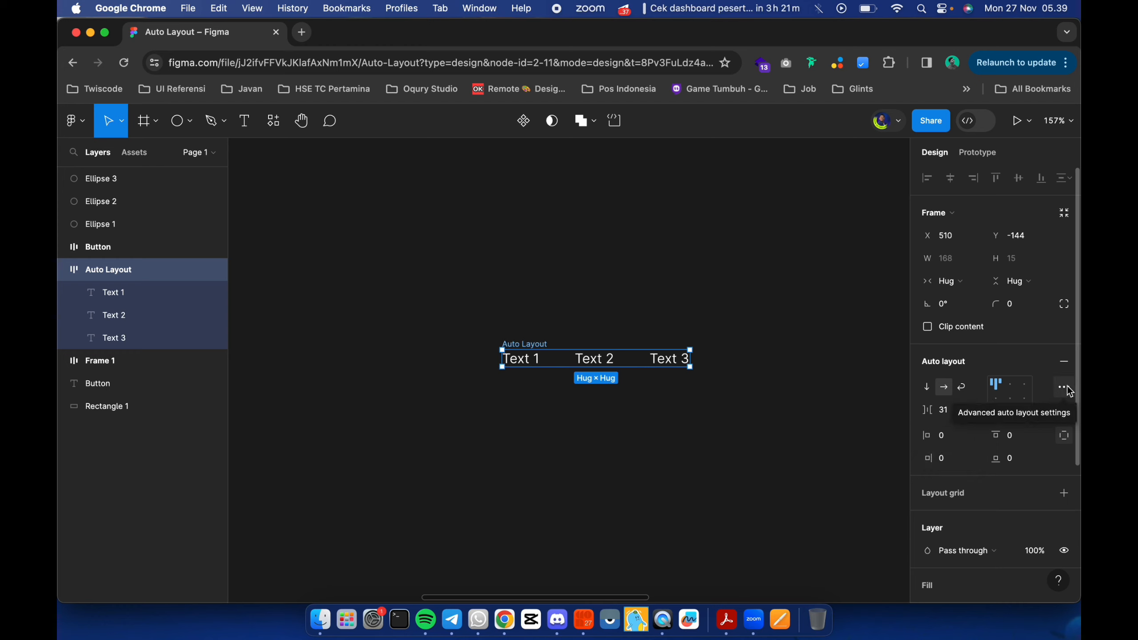
left_click(1063, 436)
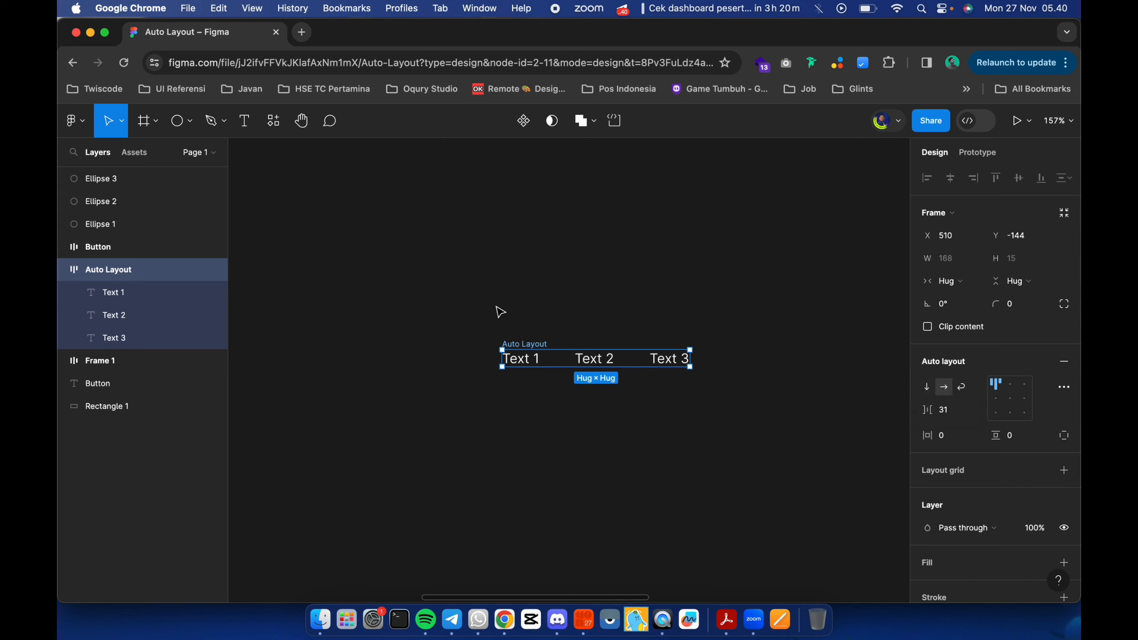
Duplicate Text 3 inside the Auto Layout frame and delete the copy.
left_click(677, 366)
key("super+d")
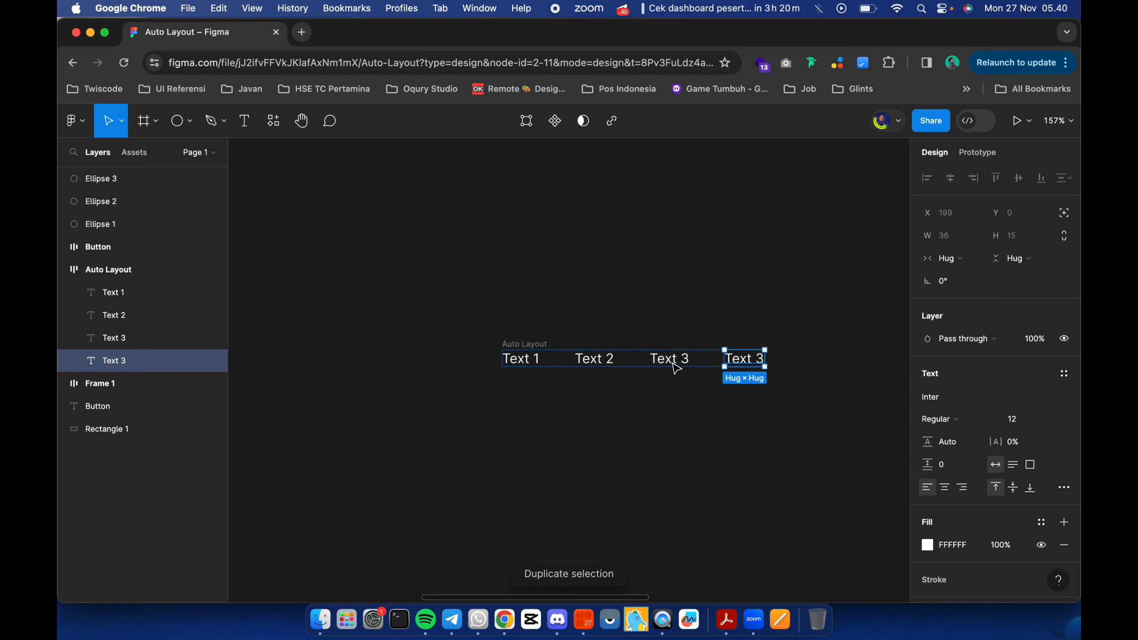
key("BackSpace")
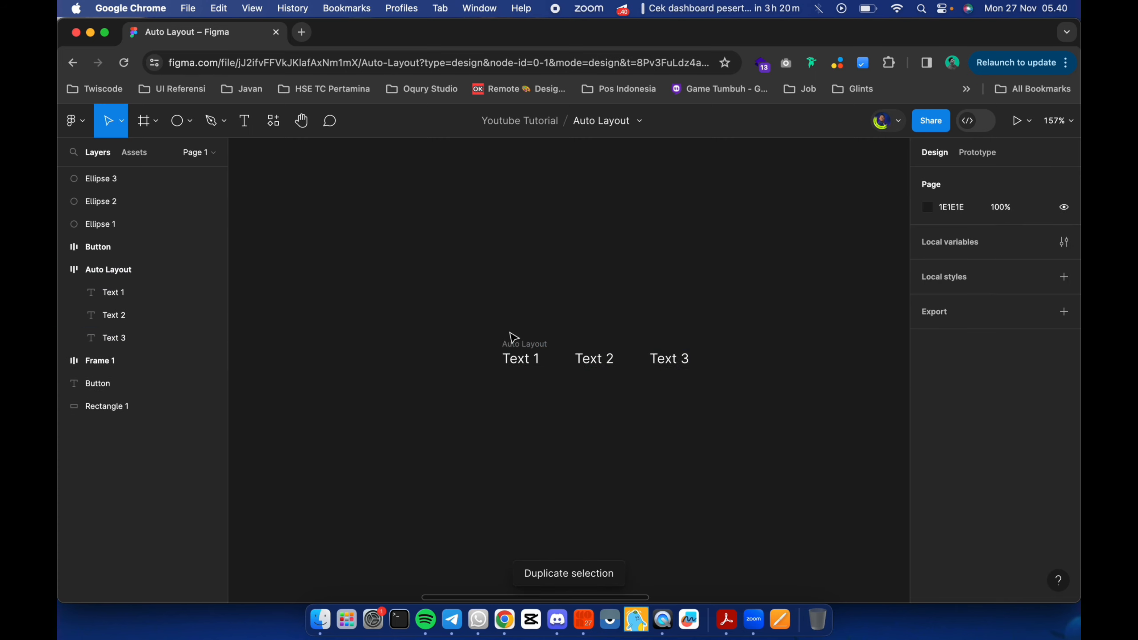
Switch the Auto Layout frame's direction to vertical and back to horizontal.
left_click(516, 345)
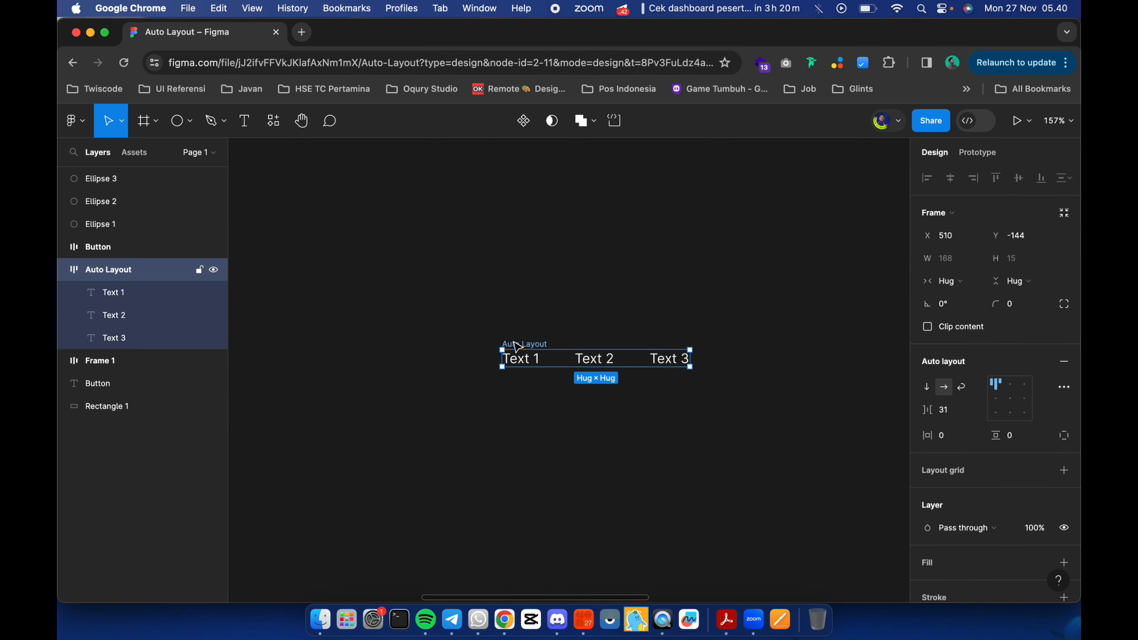
left_click(926, 393)
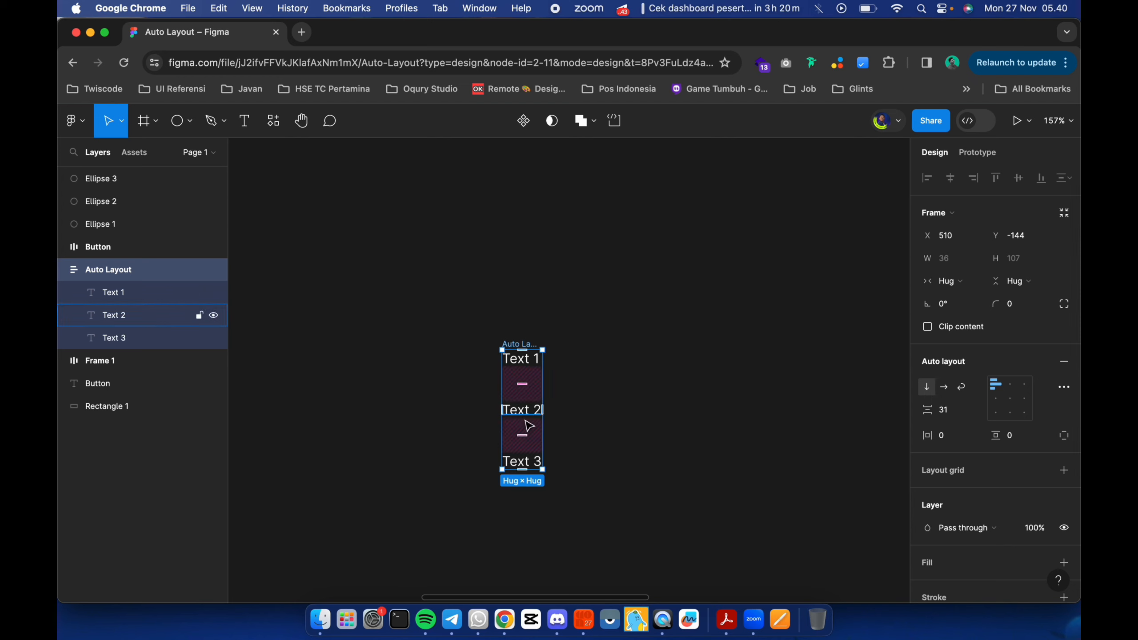
left_click(63, 270)
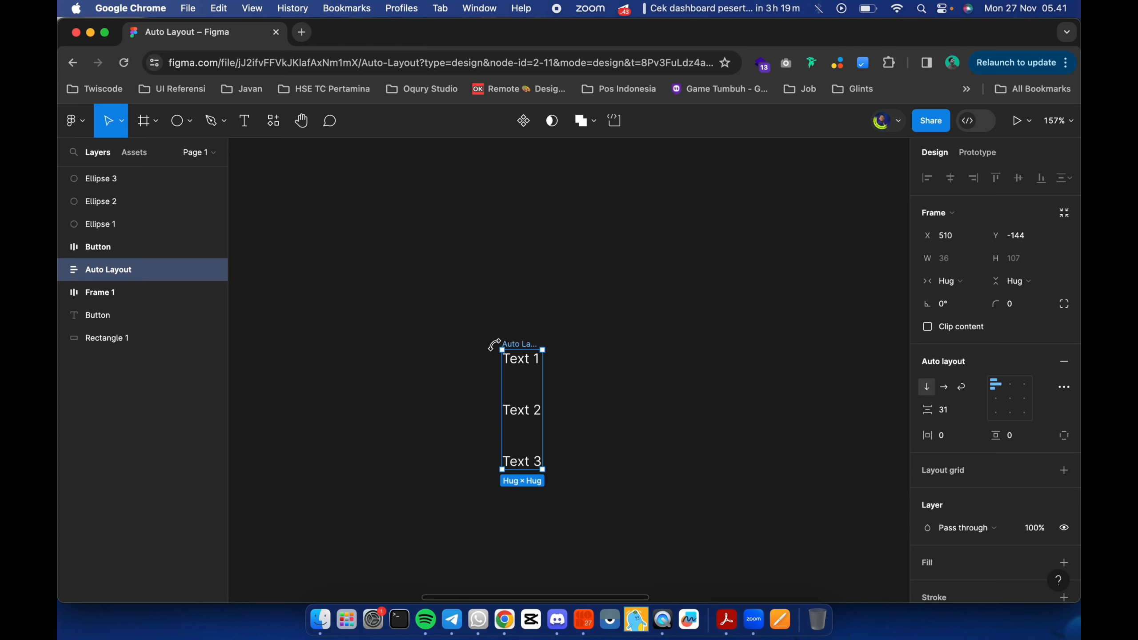
left_click(942, 390)
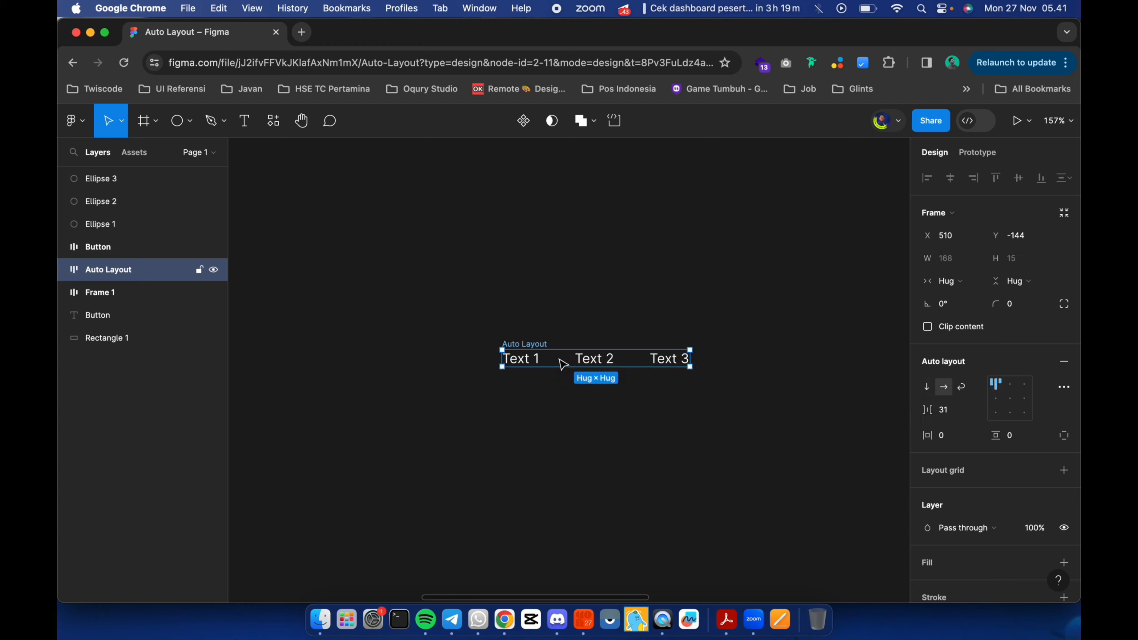
Set the horizontal gap between the Auto Layout frame's items to 78.
left_click(958, 413)
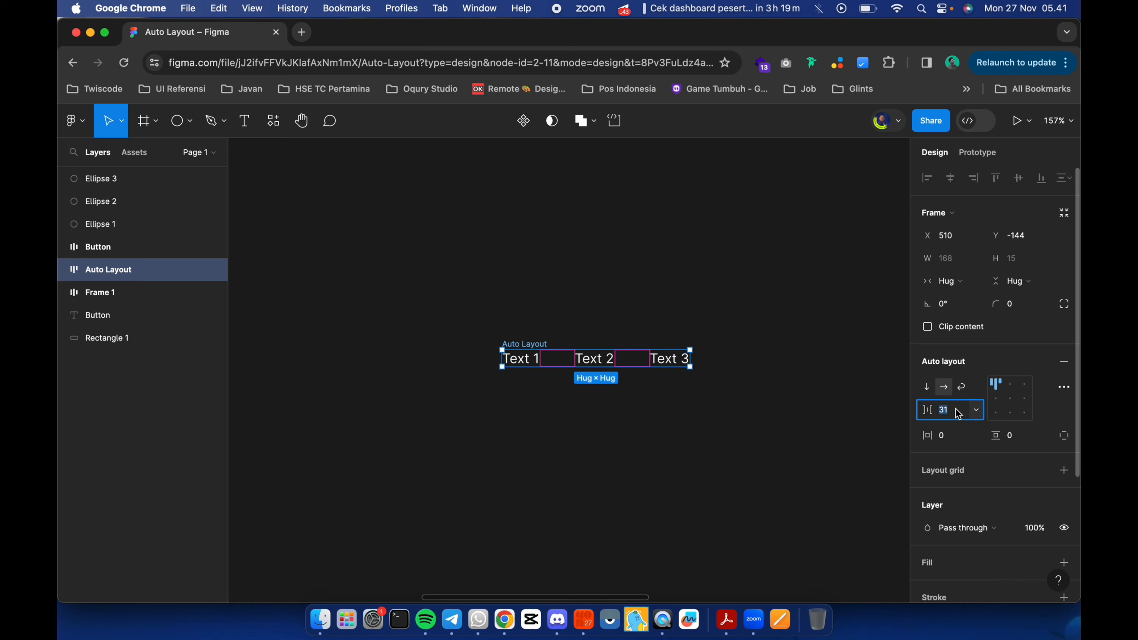
type("78")
key("Return")
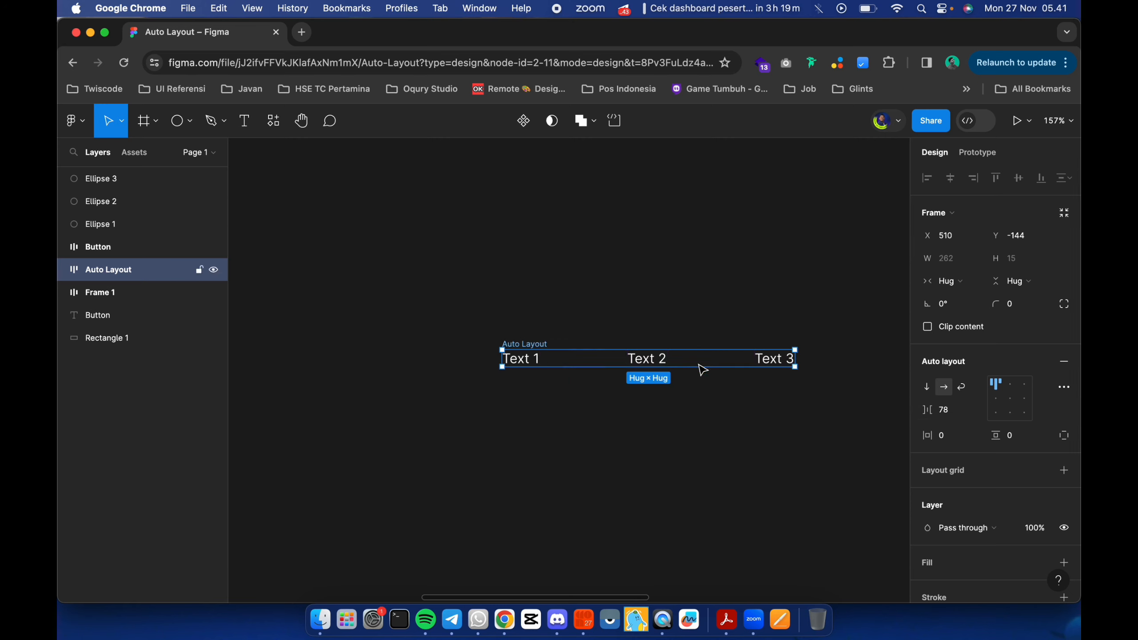
Examine the Text 2 and Text 3 items and the gap spacing within the Auto Layout frame.
left_click(645, 414)
left_click(586, 362)
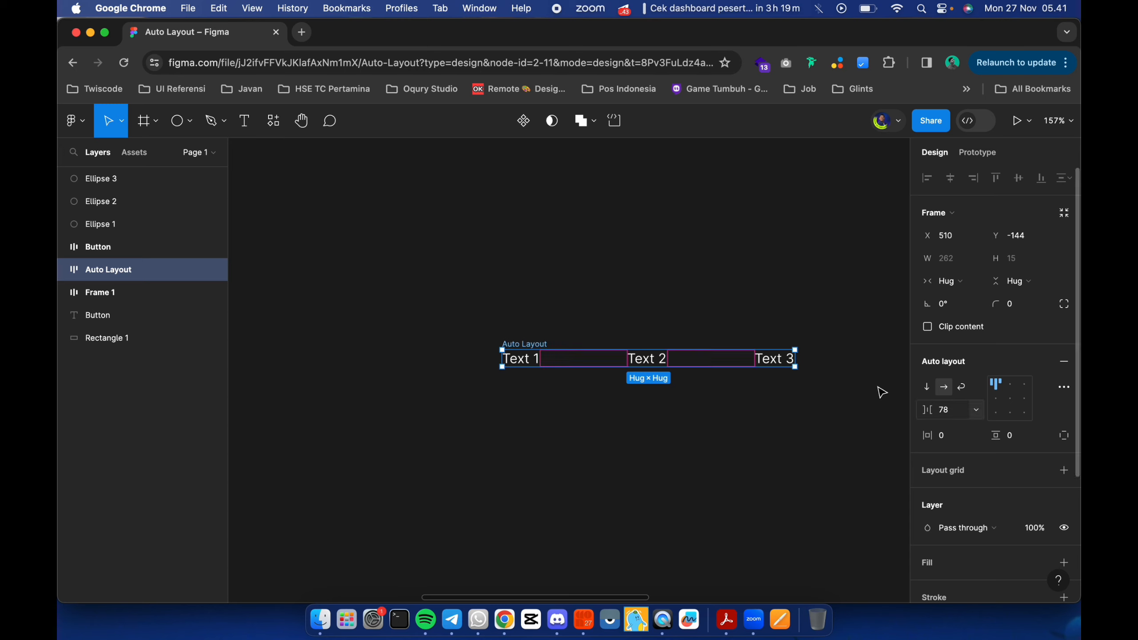
left_click(784, 363)
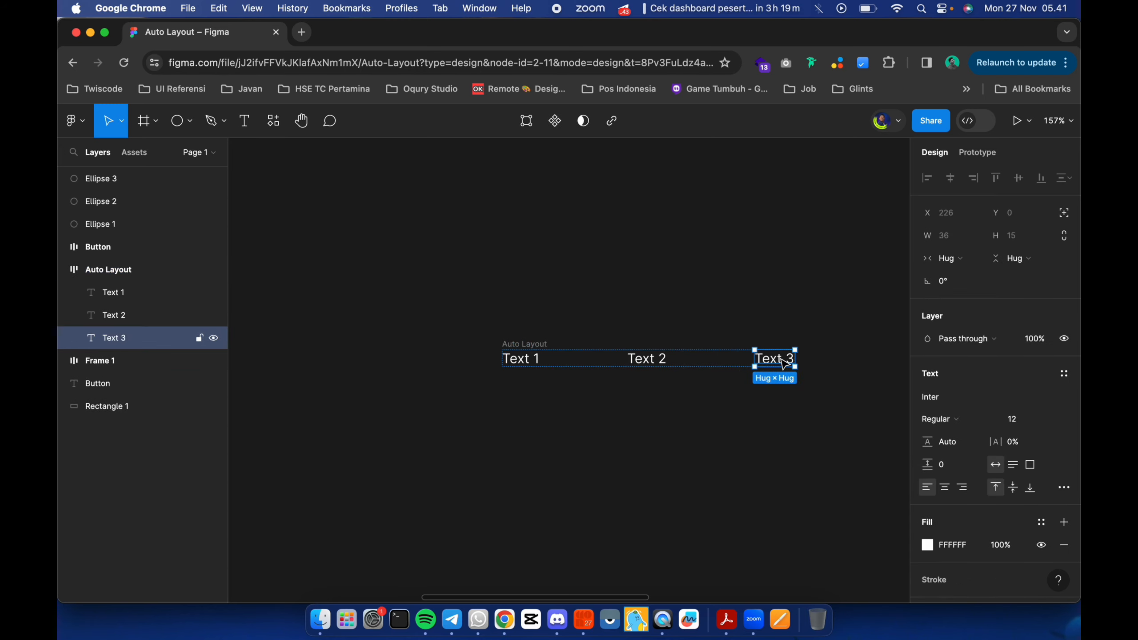
left_click(648, 366)
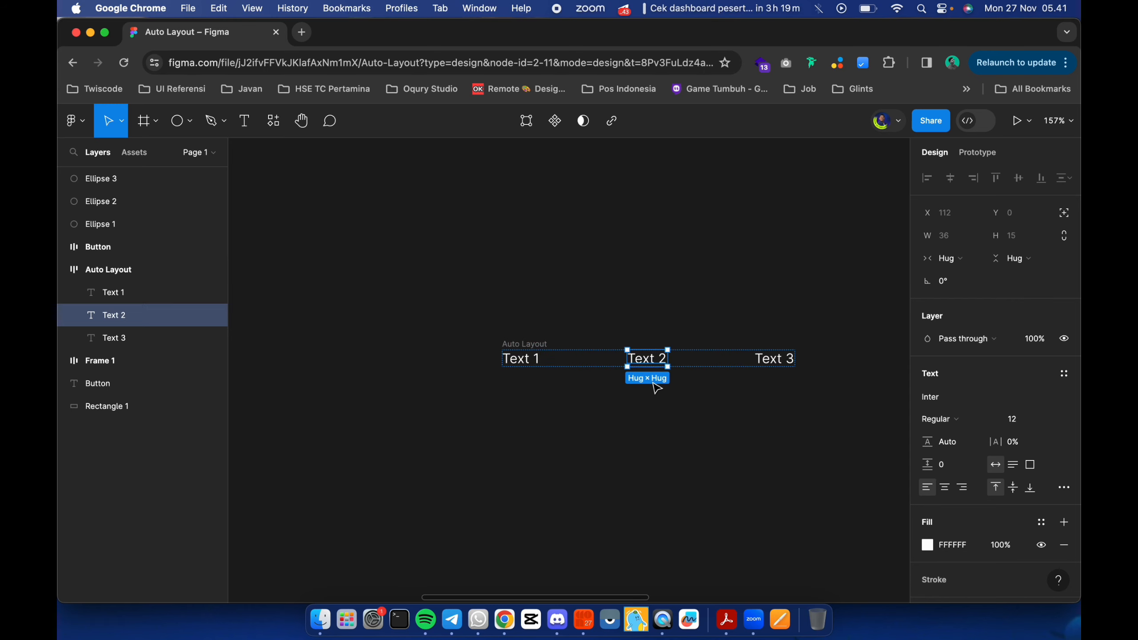
left_click(591, 385)
left_click(527, 345)
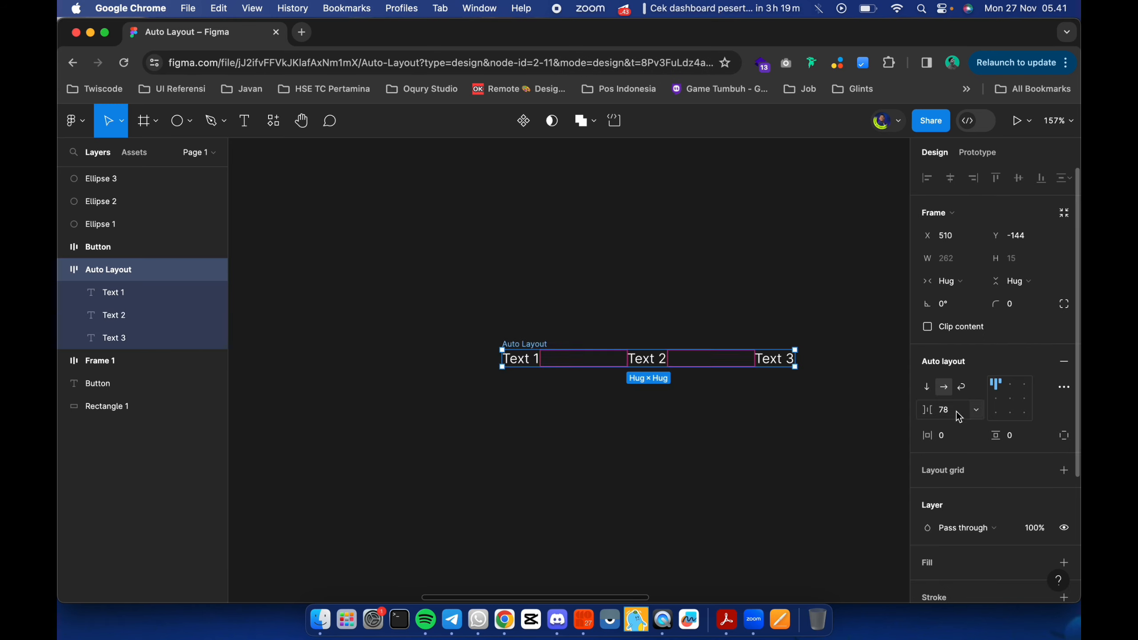
left_click(867, 401)
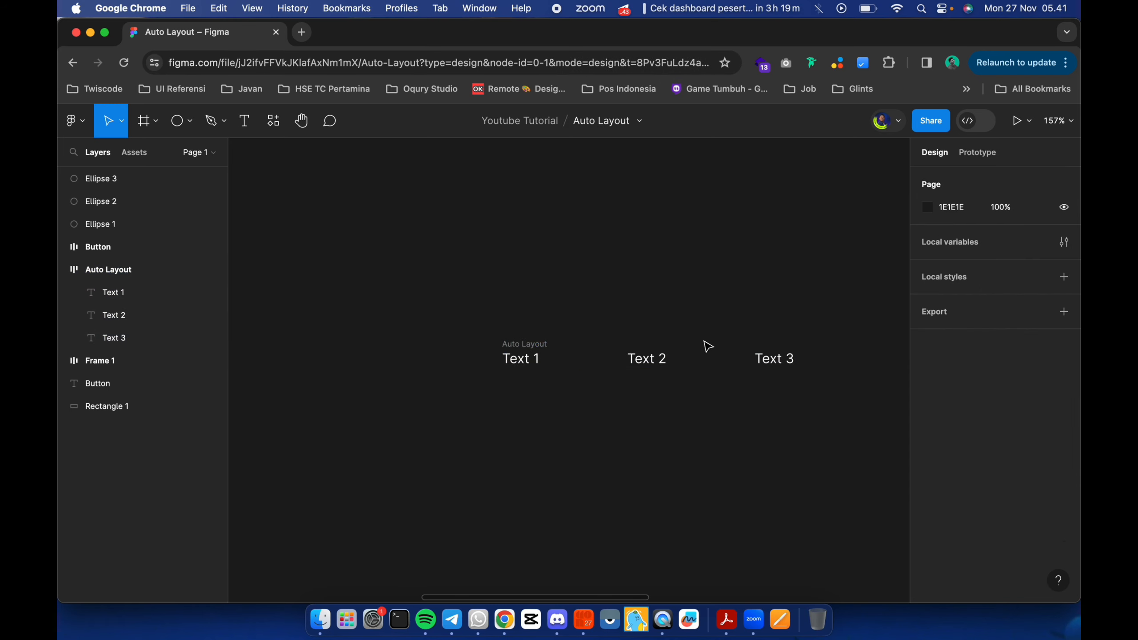
Set the Auto Layout frame's horizontal resizing to Fixed width.
left_click(548, 352)
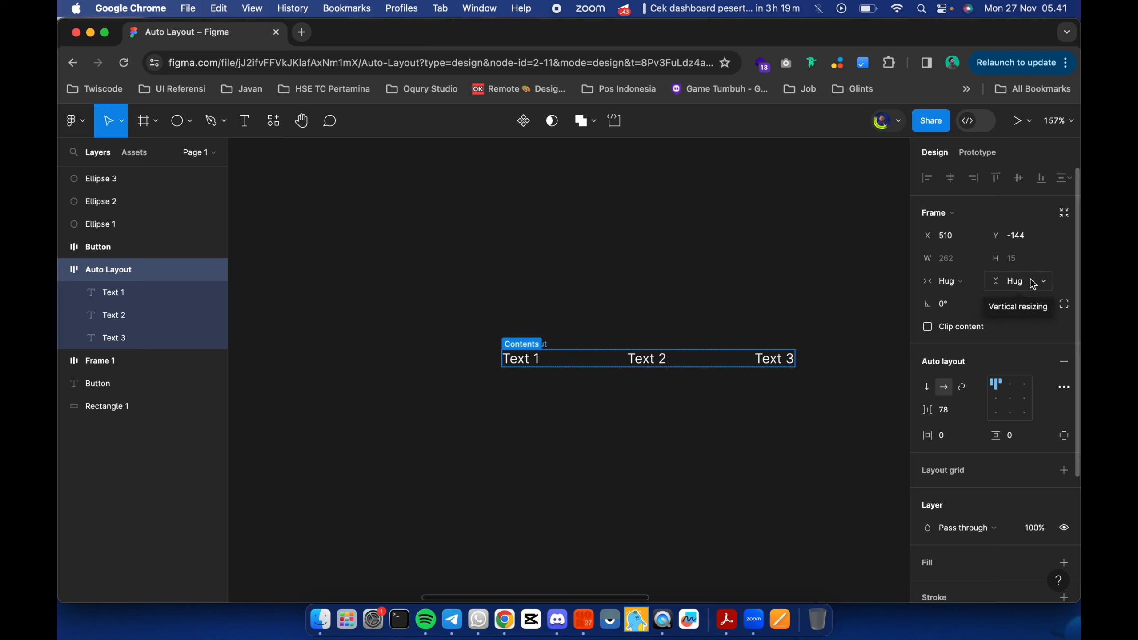
left_click(951, 281)
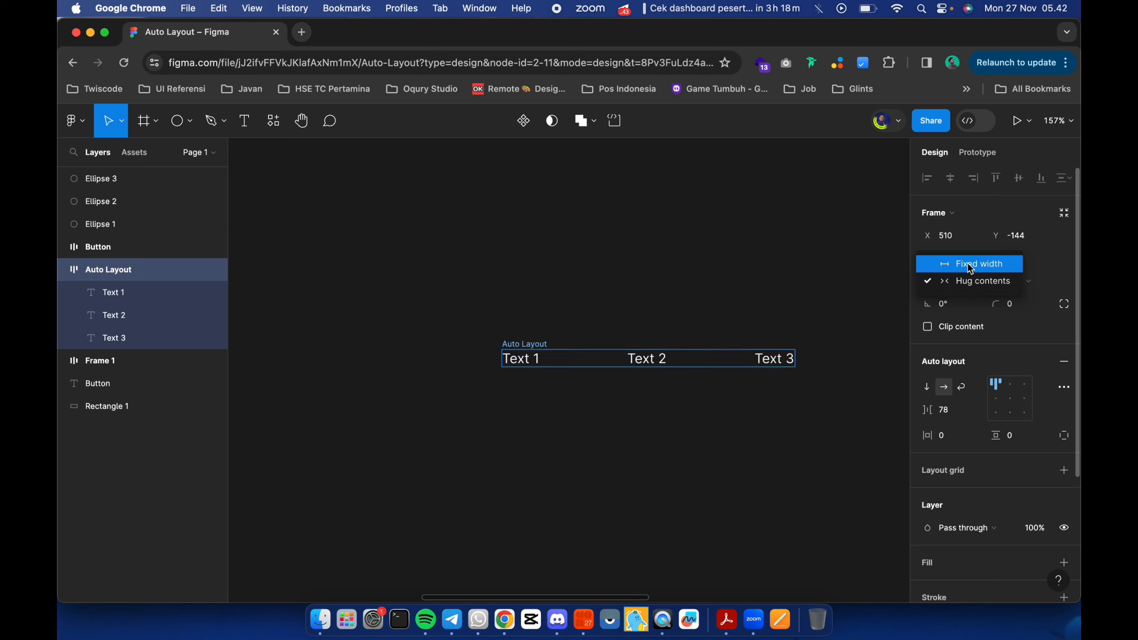
left_click(970, 265)
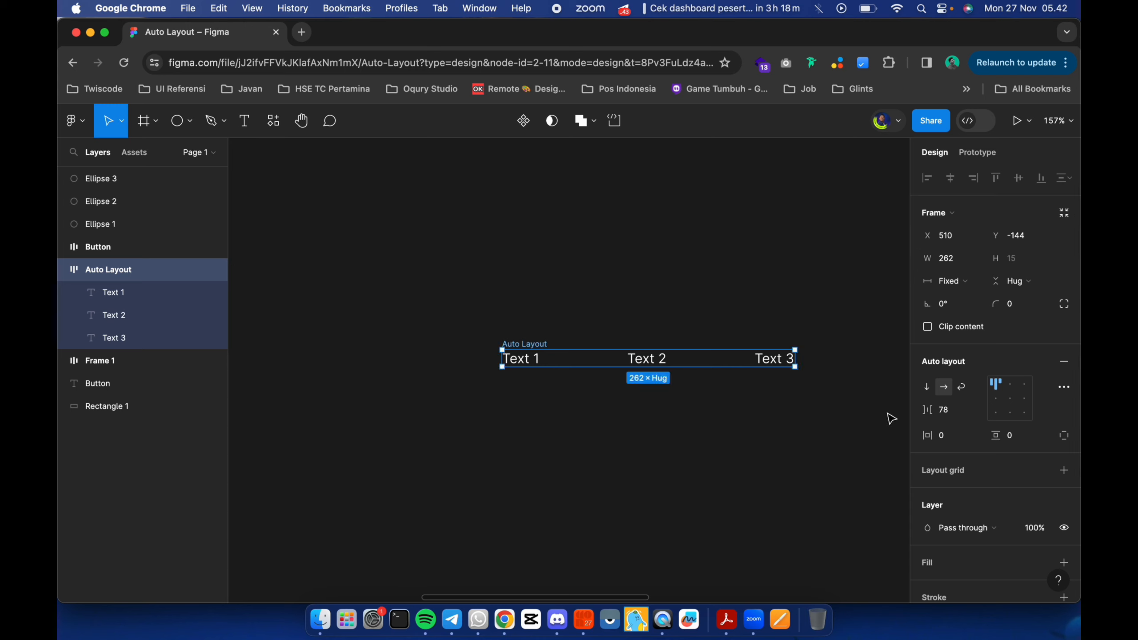
Change the Auto Layout frame's flow to wrap and duplicate Text 3 inside it.
left_click(962, 390)
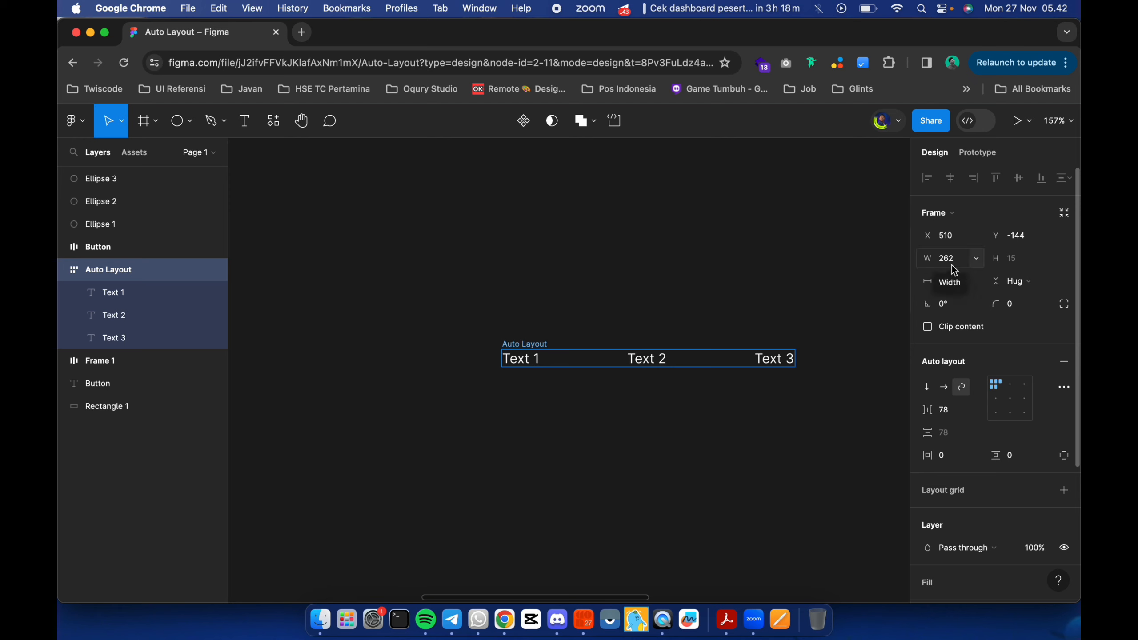
left_click(784, 367)
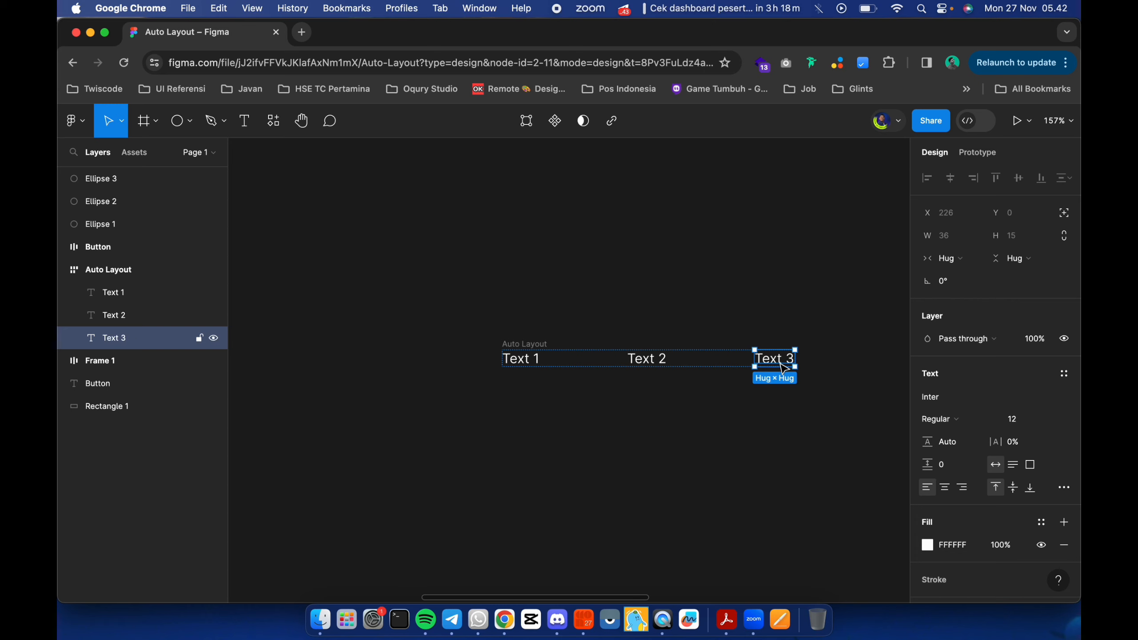
key("super+d")
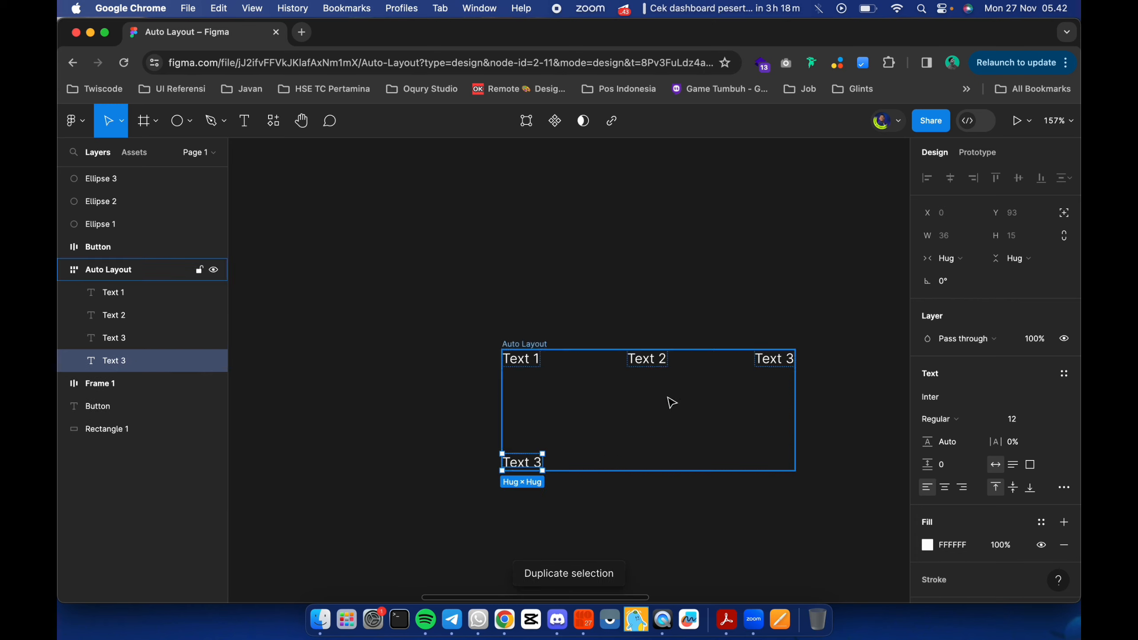
Set the vertical gap between the wrapped rows of the Auto Layout frame to 18.
left_click(596, 409)
left_click(565, 410)
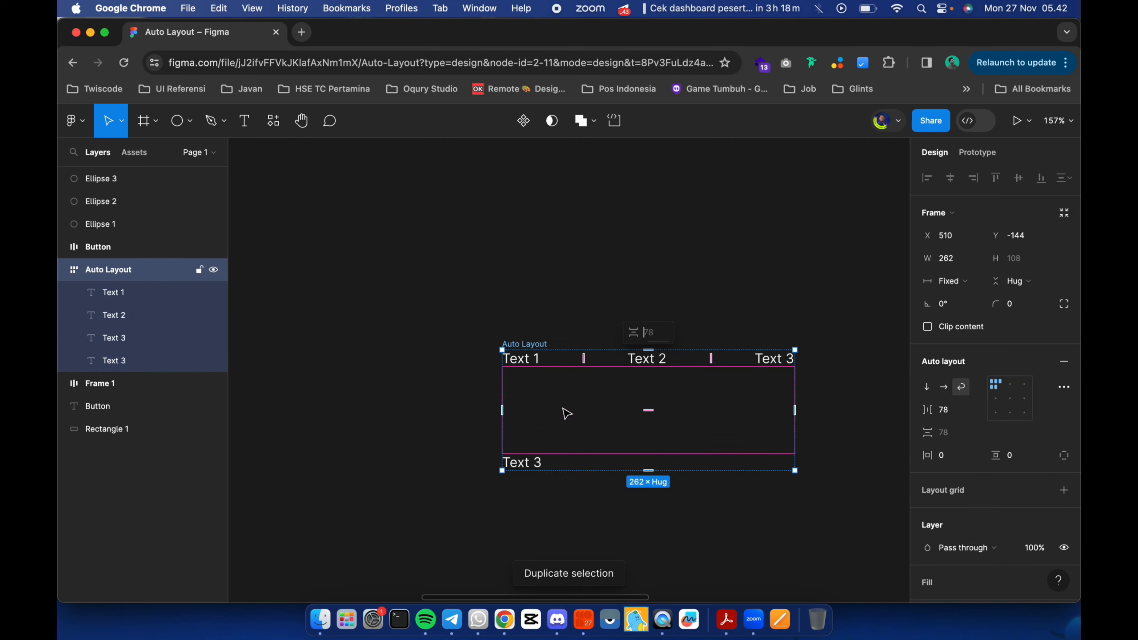
left_click(707, 316)
left_click(574, 406)
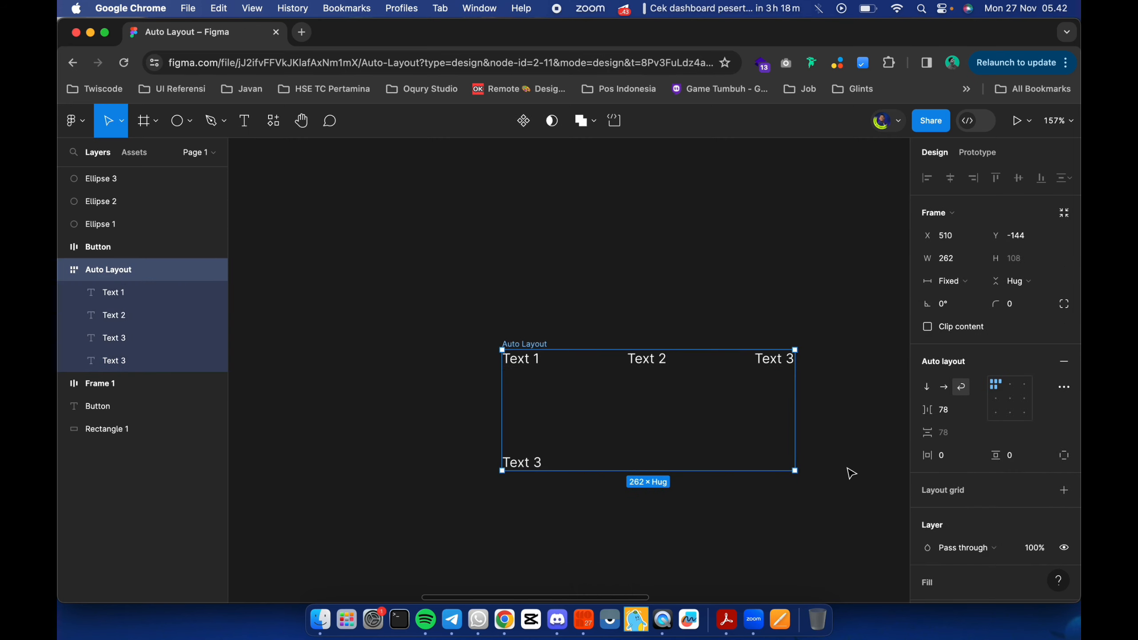
left_click(950, 444)
type("1")
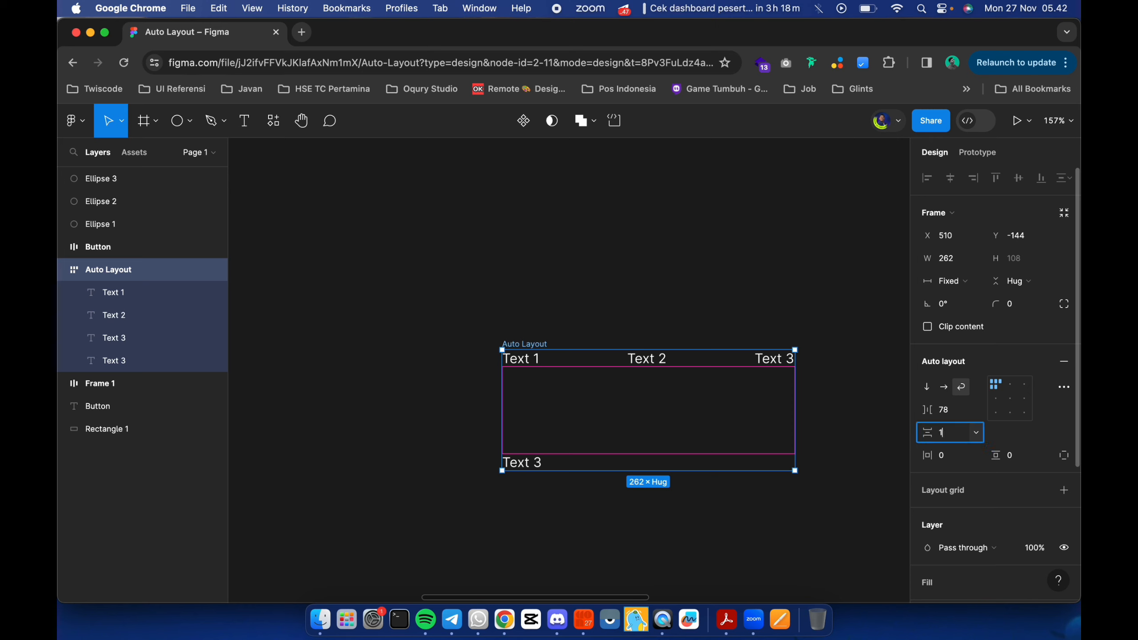
type("8")
key("Return")
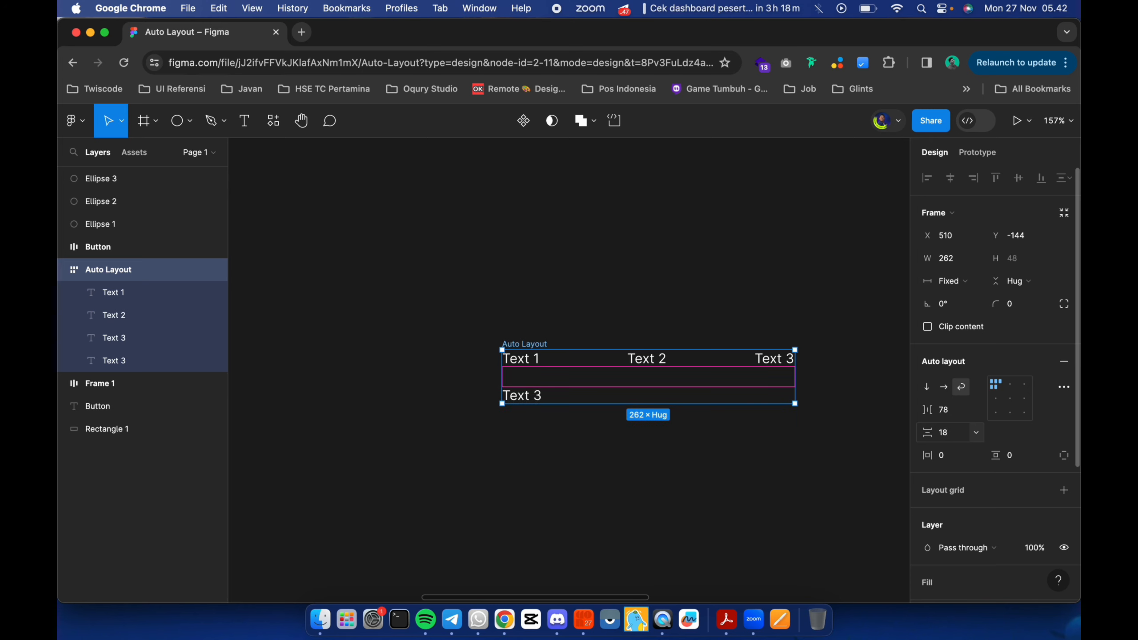
Duplicate the wrapped Text 3 in the second row twice inside the Auto Layout frame.
left_click(502, 395)
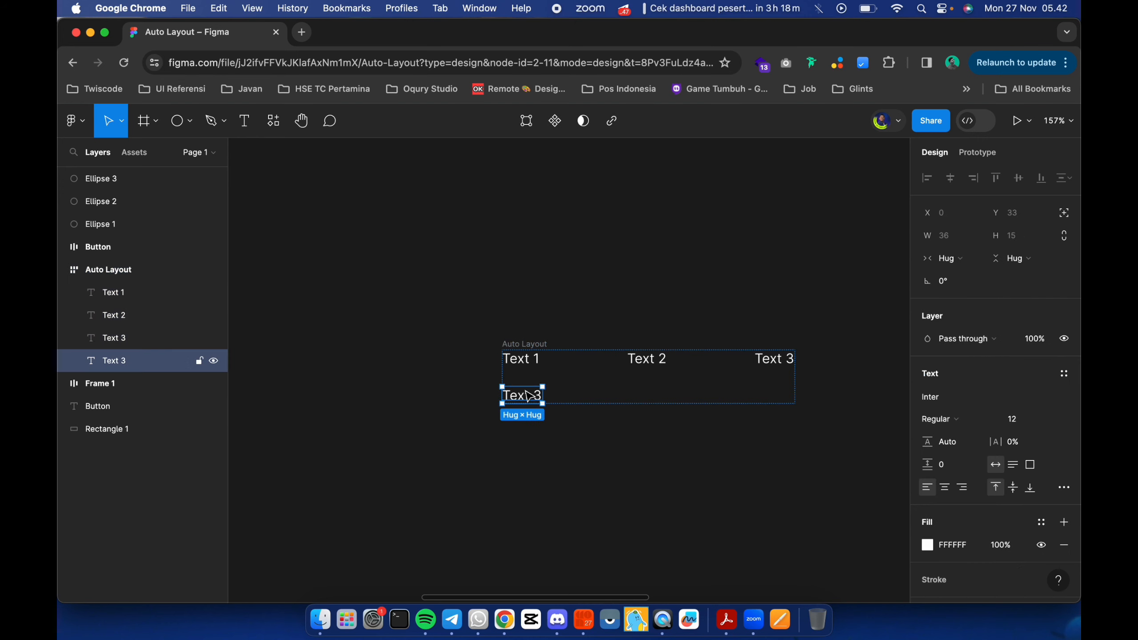
key("super+d")
key("super+d")
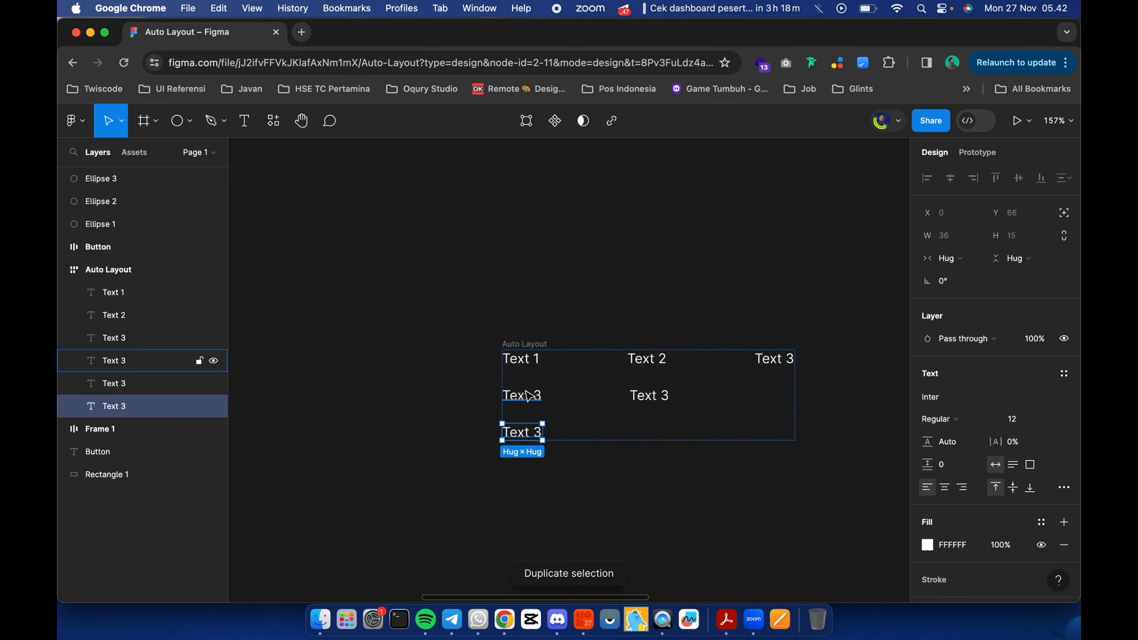
Set the Auto Layout frame's horizontal resizing to Hug contents.
left_click(605, 413)
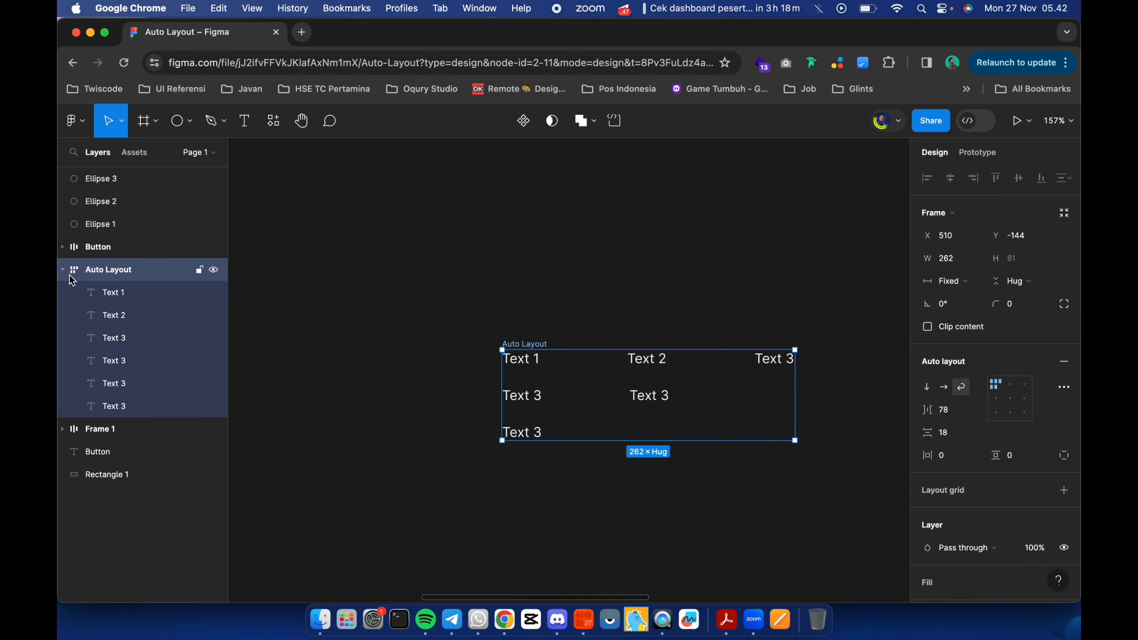
left_click(967, 277)
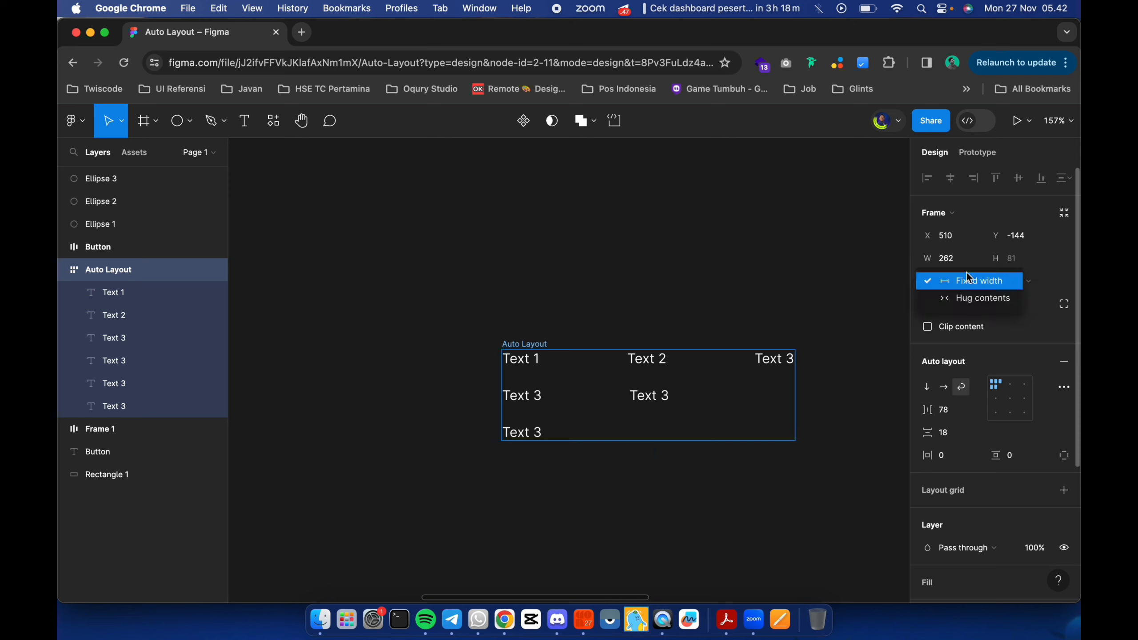
left_click(973, 299)
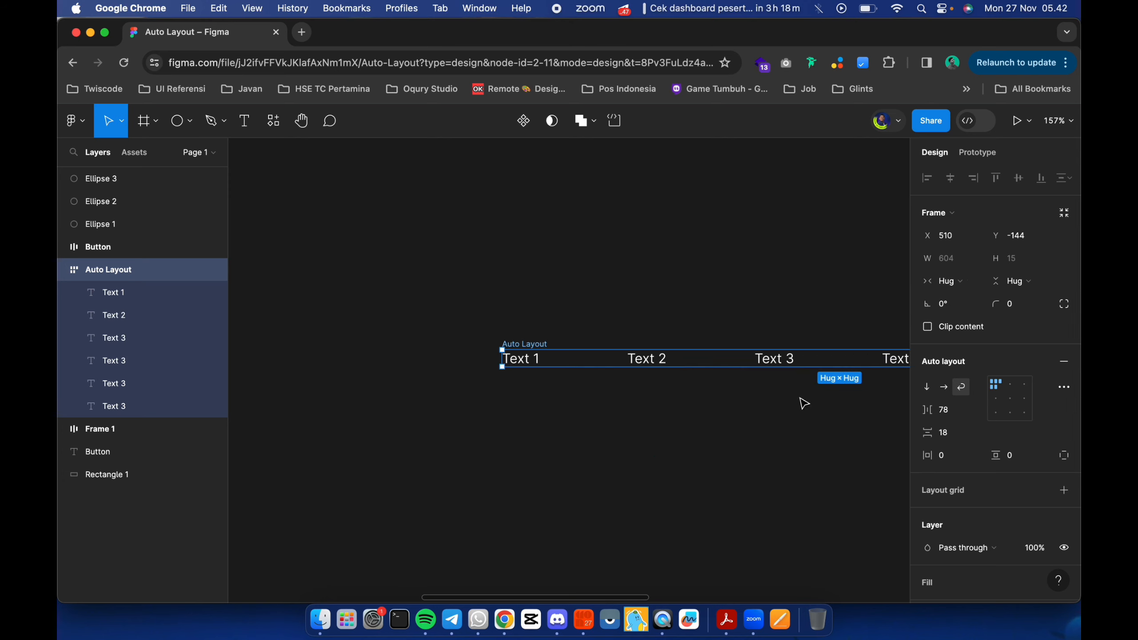
Delete the three duplicated Text 3 layers, leaving only Text 1, Text 2 and the original Text 3 in the Auto Layout frame.
scroll(804, 403, "right", 6)
scroll(804, 404, "down", 5, "ctrl")
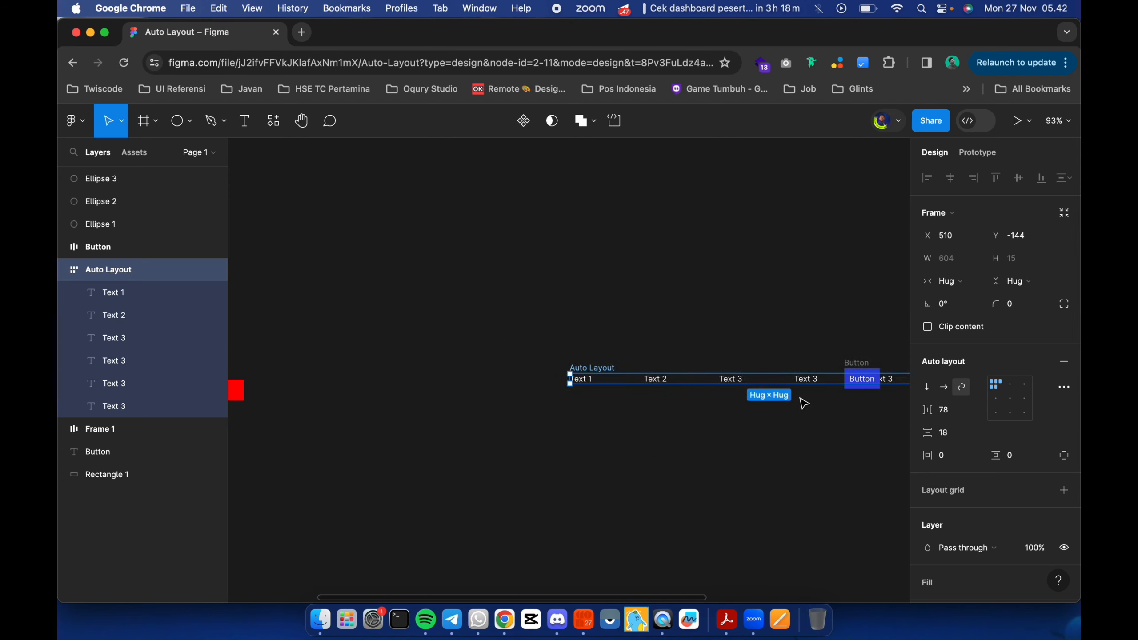
scroll(805, 404, "up", 5)
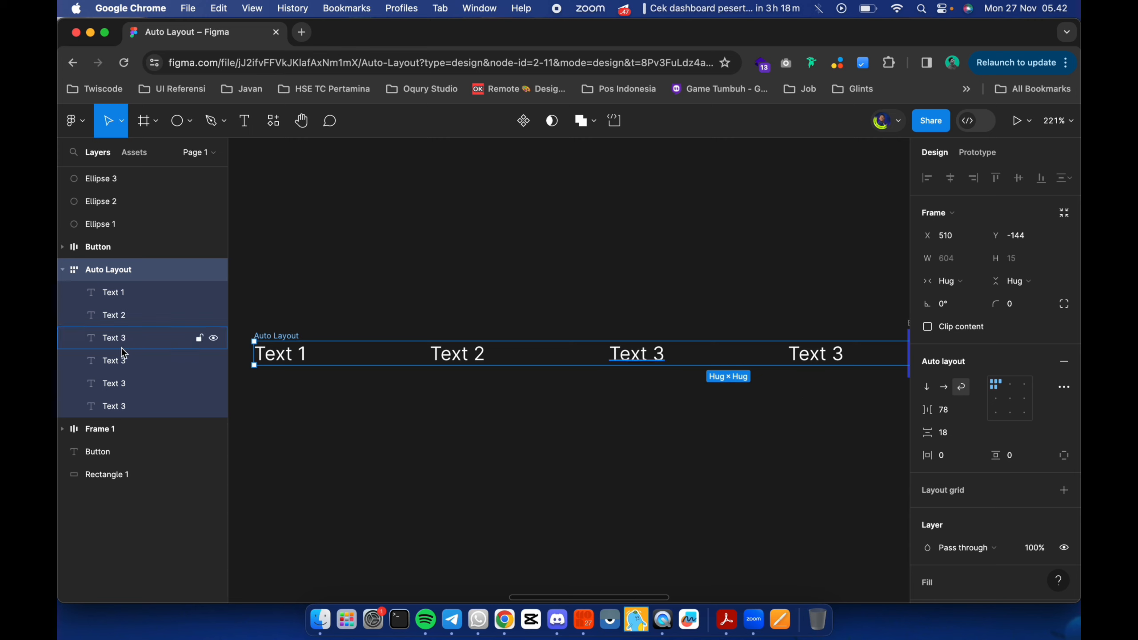
left_click(114, 361)
left_click(114, 406, "shift")
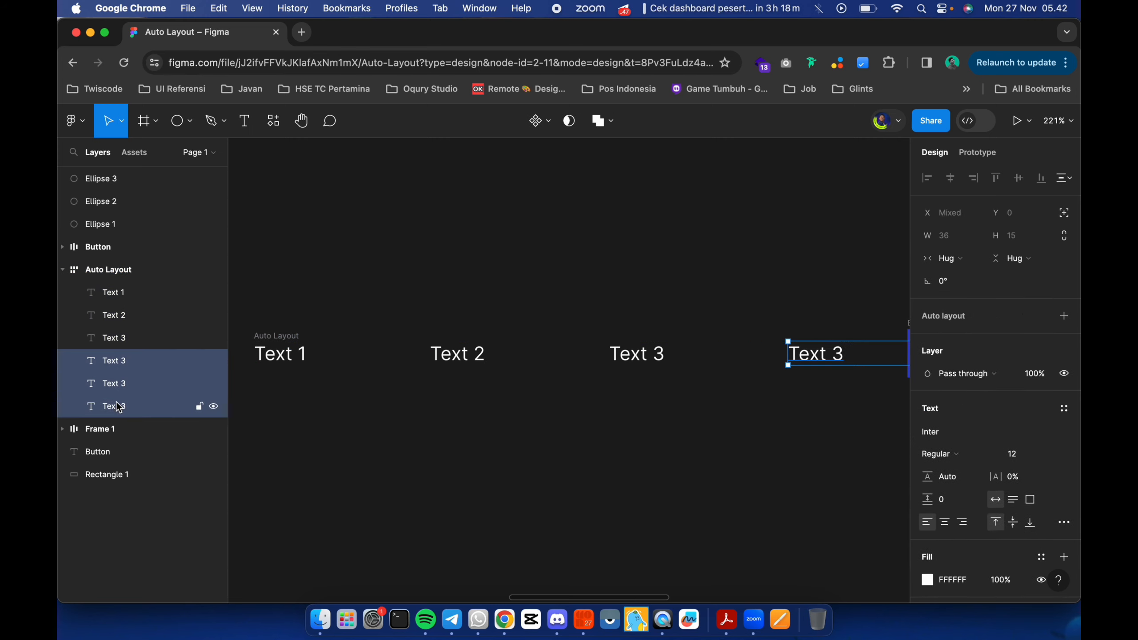
key("Delete")
left_click(294, 334)
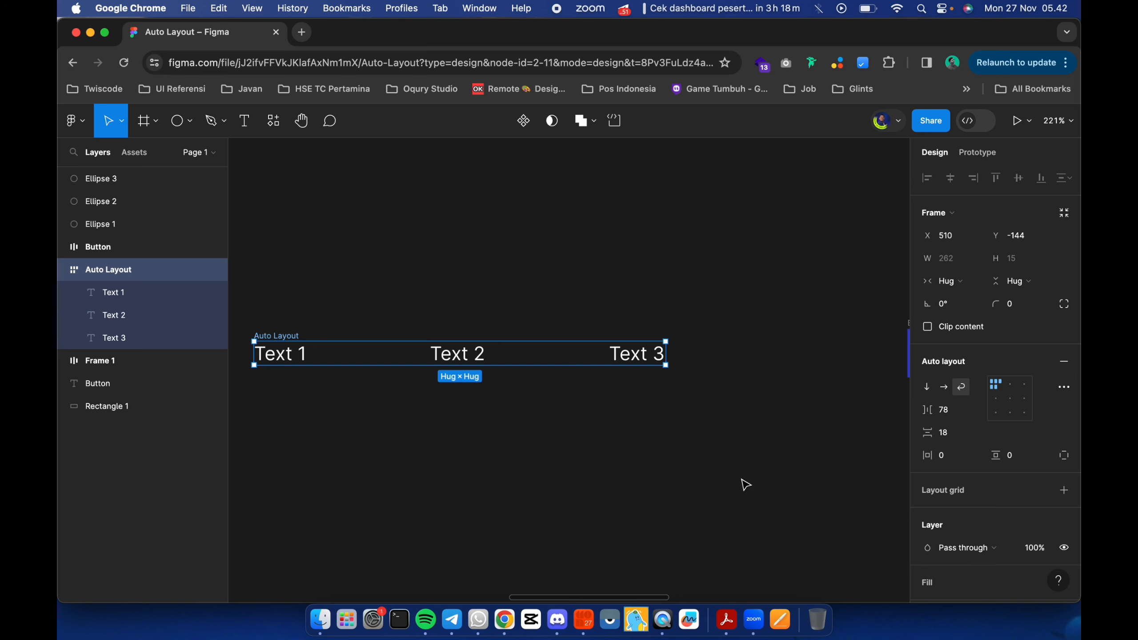
left_click(783, 389)
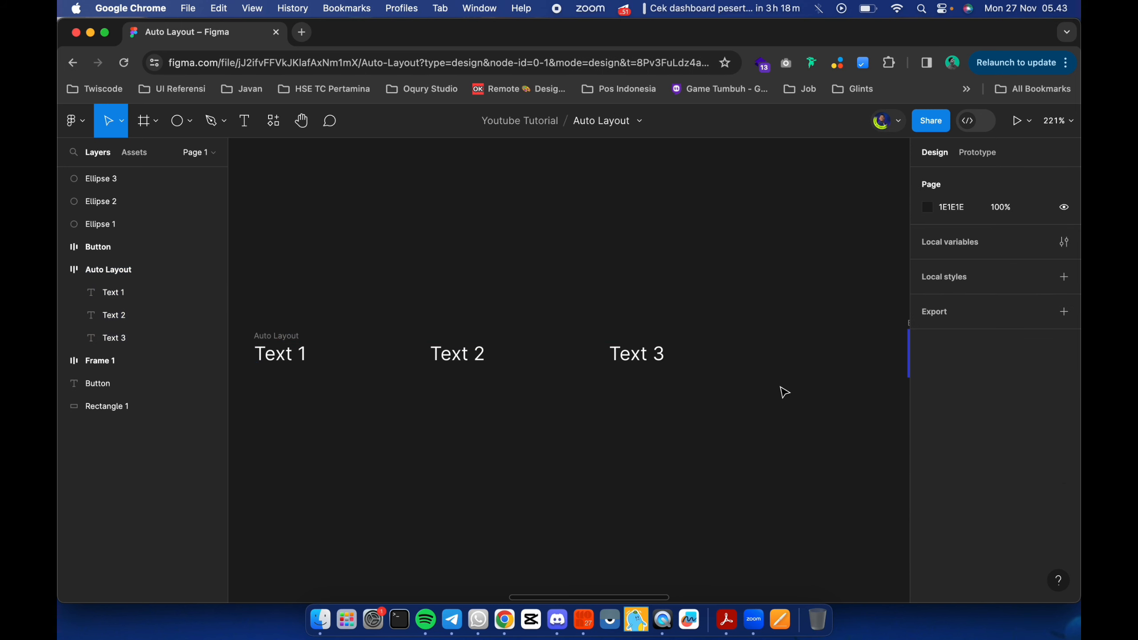
Examine the top, bottom, right and left padding of the blue Button frame.
scroll(784, 393, "right", 5)
scroll(783, 391, "right", 3)
scroll(782, 392, "up", 5)
scroll(782, 392, "left", 2)
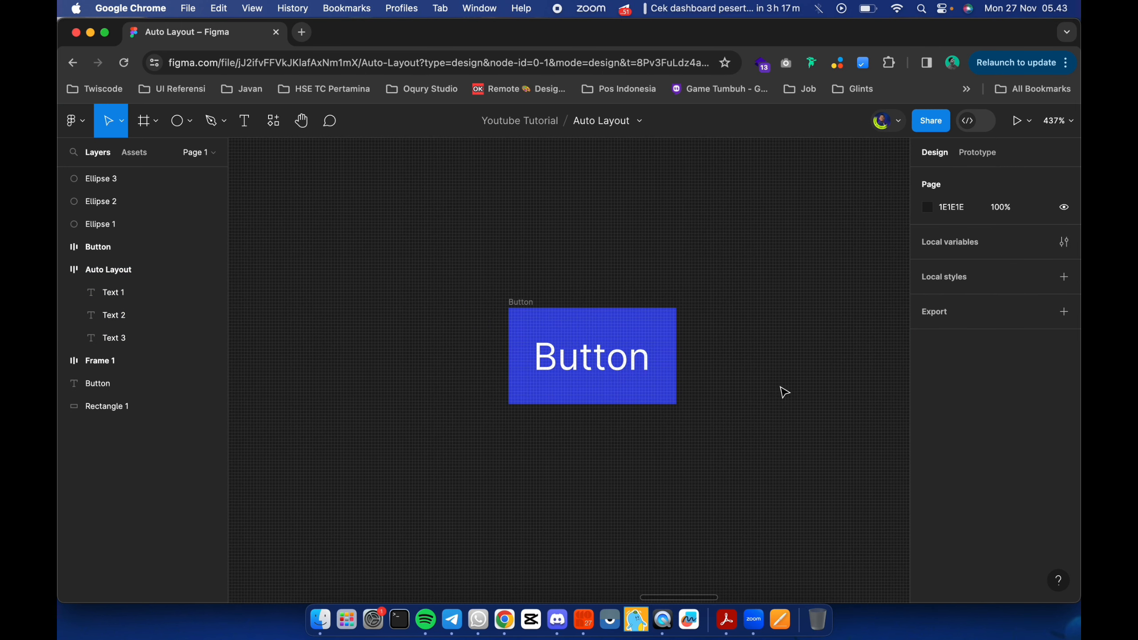
left_click(557, 325)
left_click(523, 303)
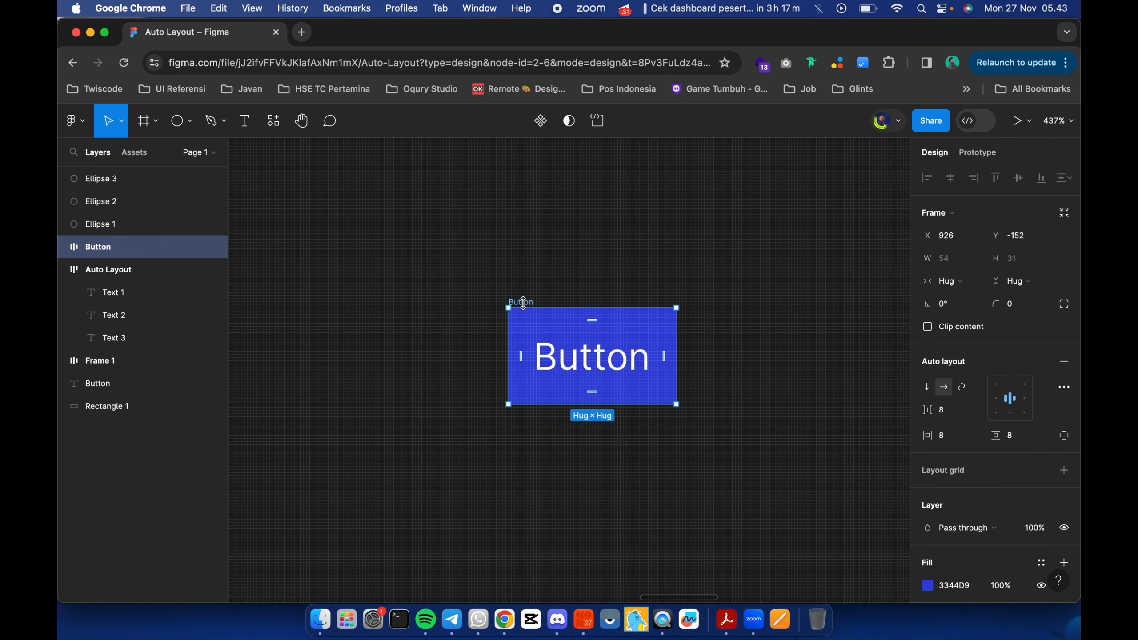
left_click(594, 320)
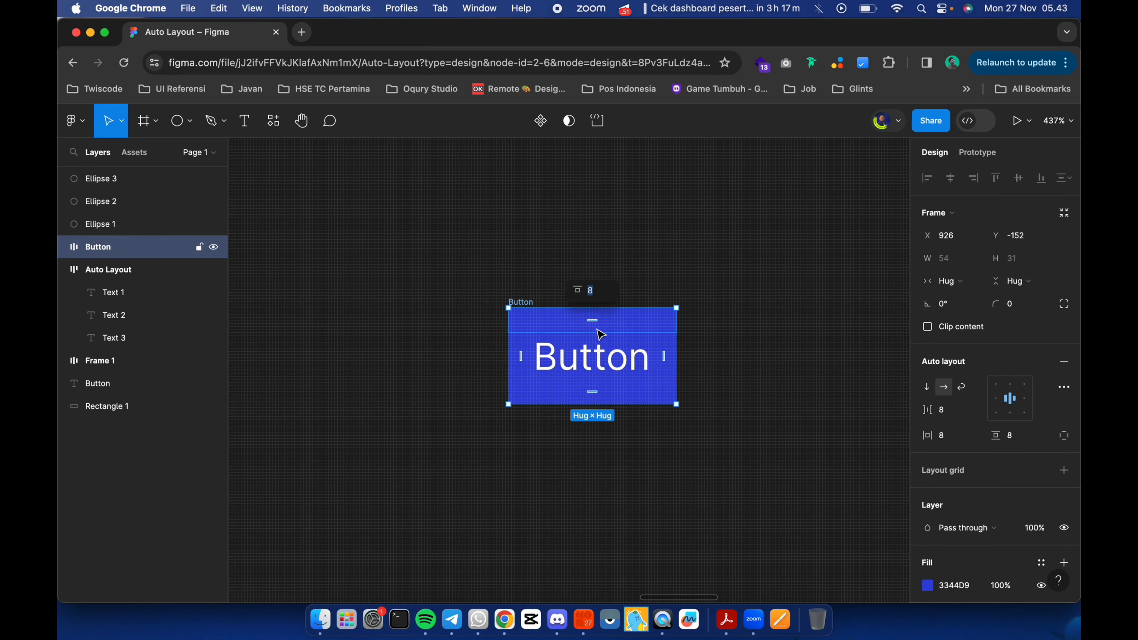
left_click(592, 392)
left_click(670, 360)
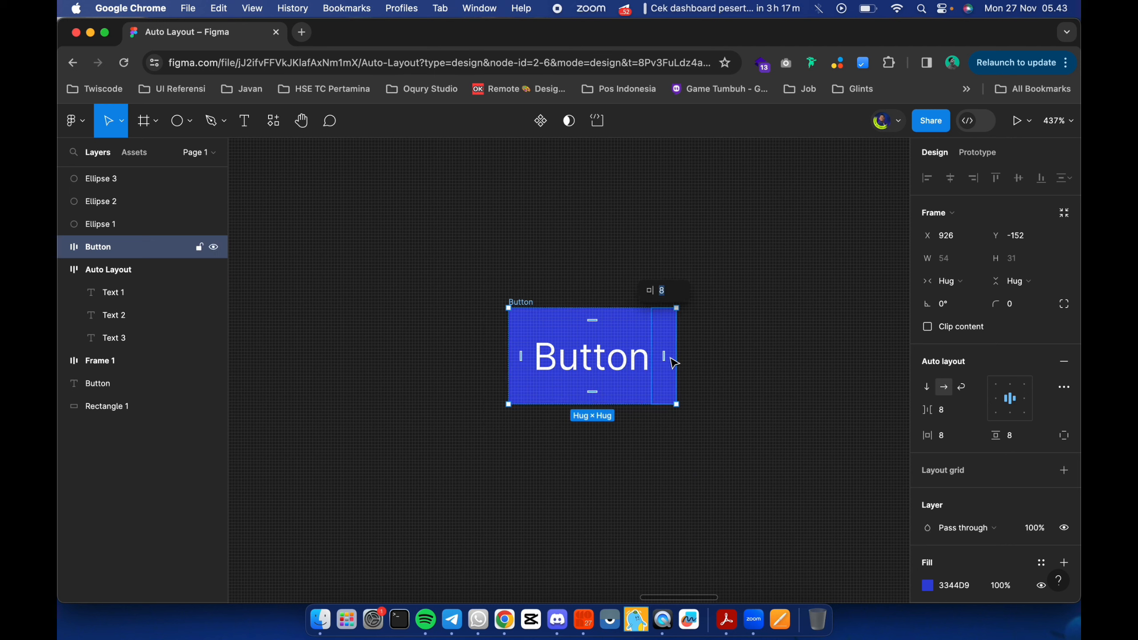
left_click(521, 357)
left_click(858, 370)
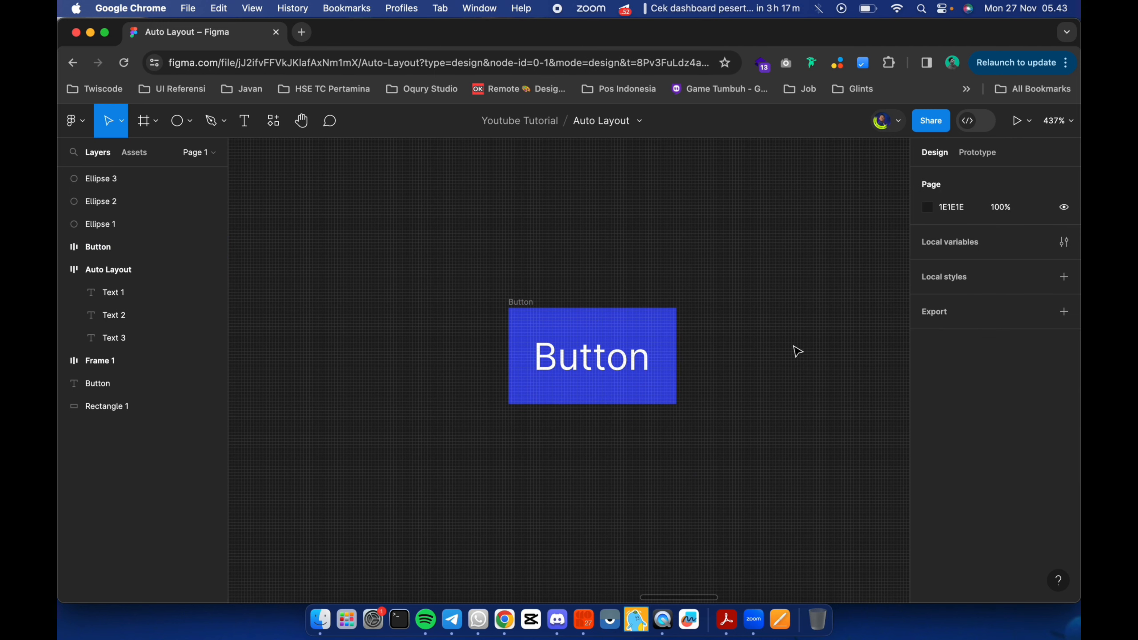
Set the Button frame's horizontal padding to 24 and its vertical padding to 16.
left_click(529, 301)
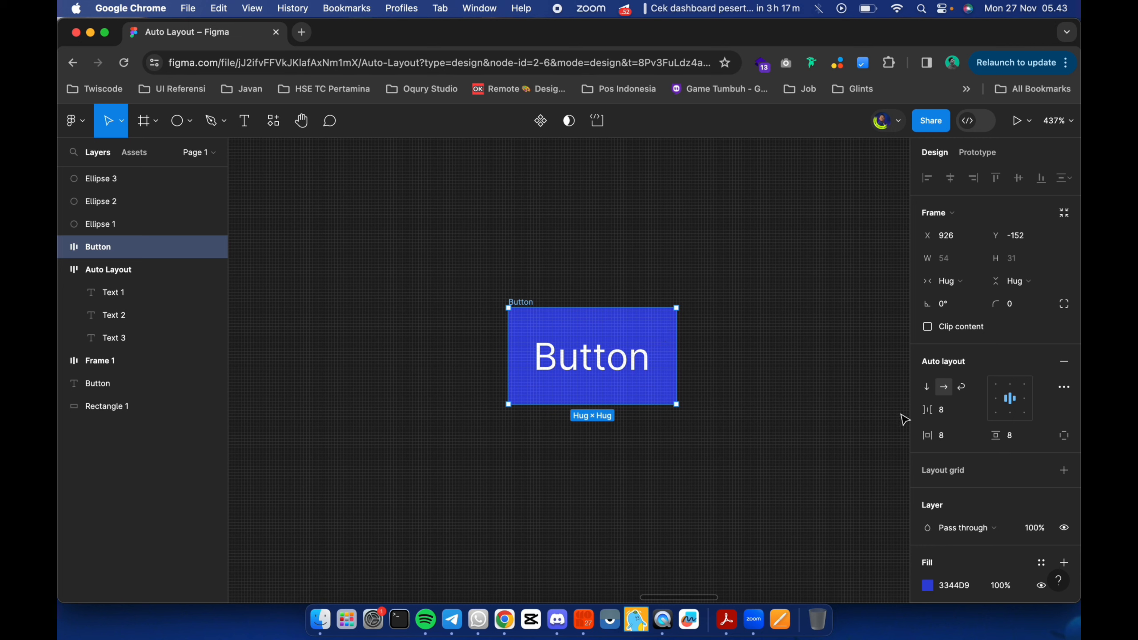
left_click(950, 442)
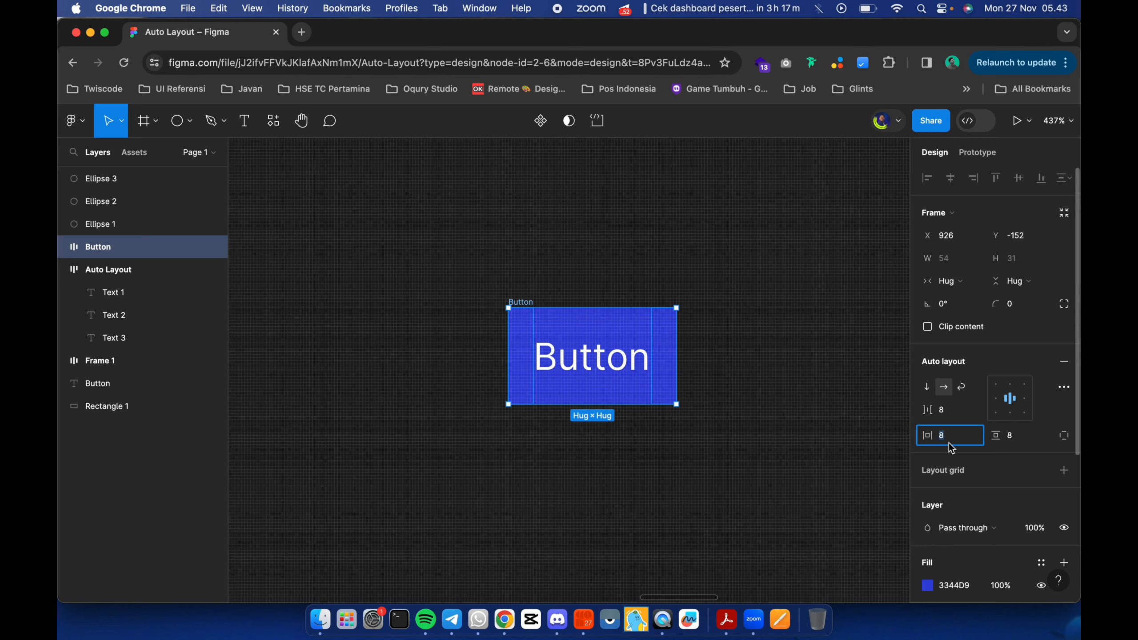
type("24")
key("Return")
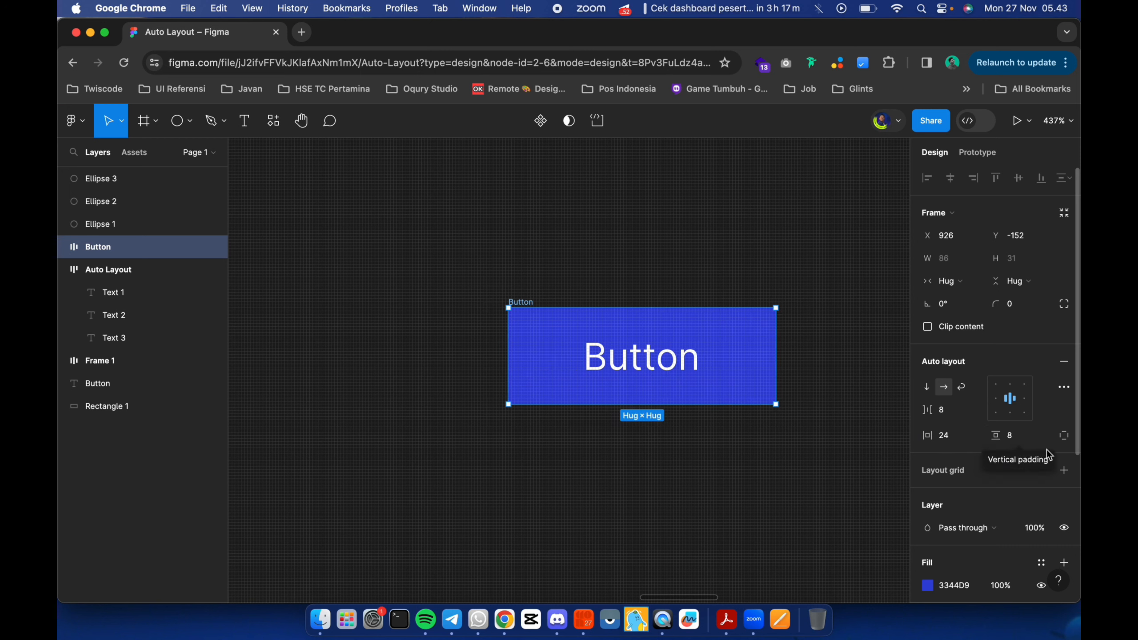
left_click(1030, 439)
type("16")
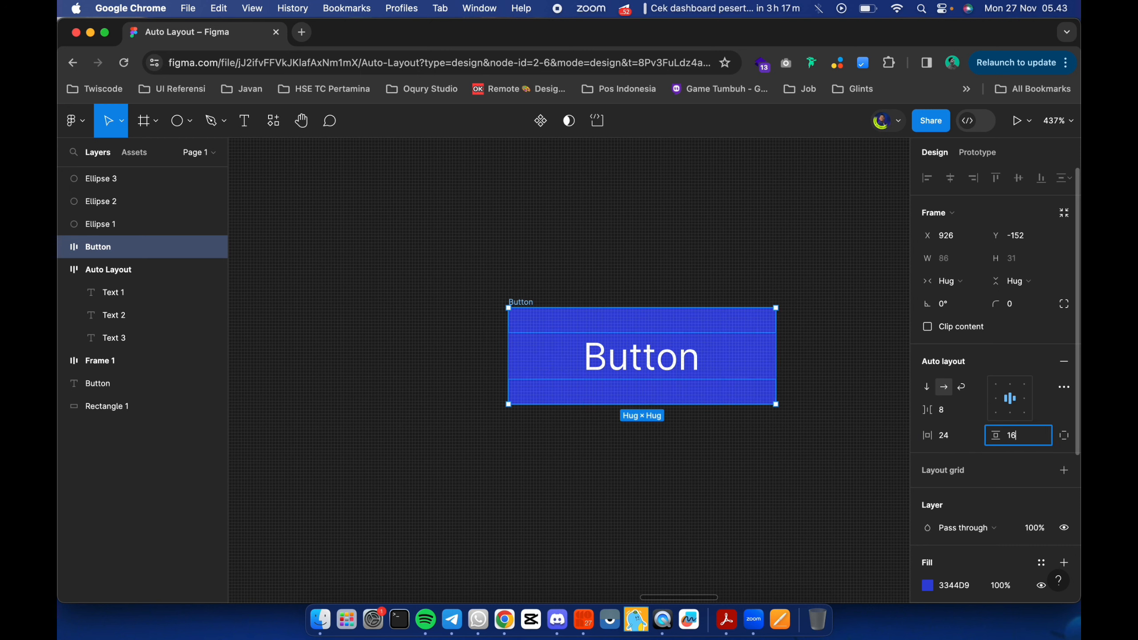
key("Return")
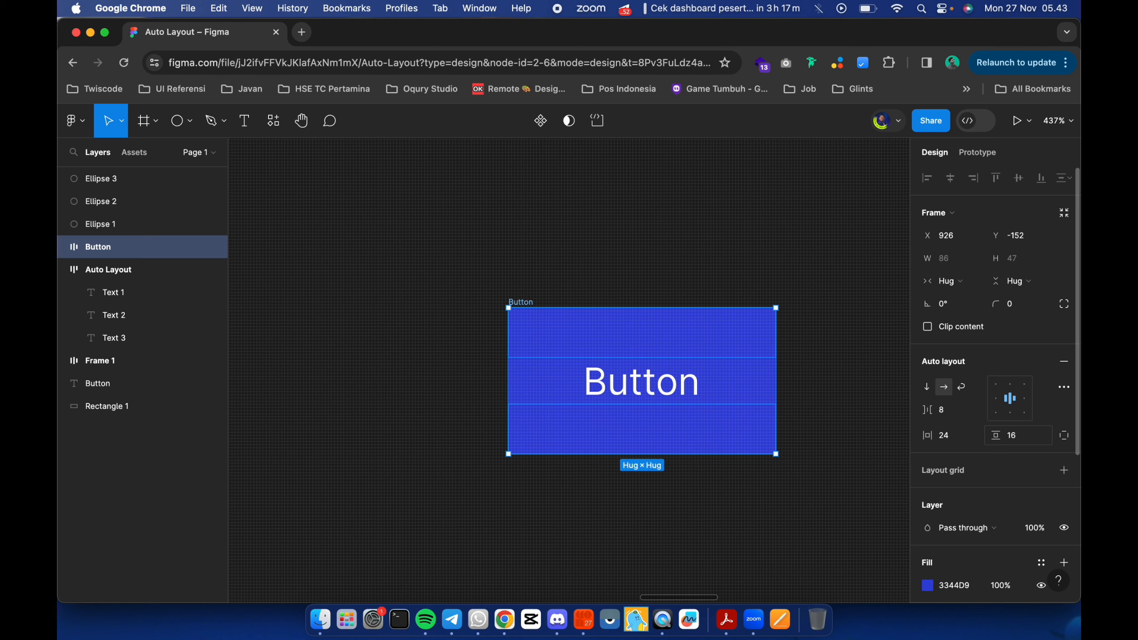
Set only the left padding of the Button frame to 32 using individual padding values.
left_click(1063, 441)
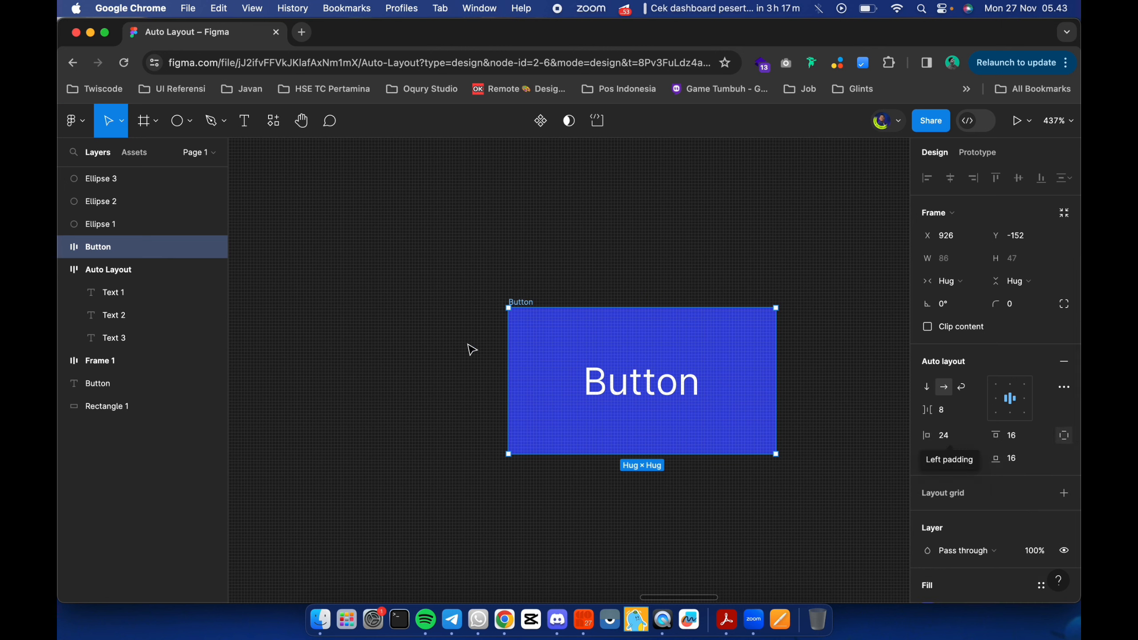
left_click(942, 448)
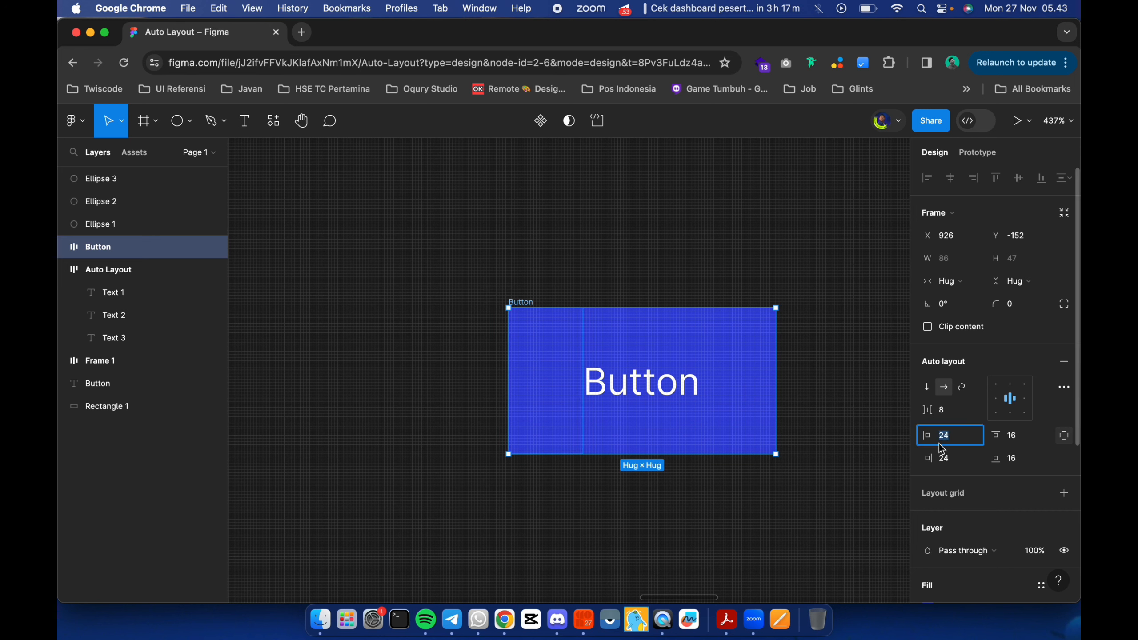
type("32")
key("Return")
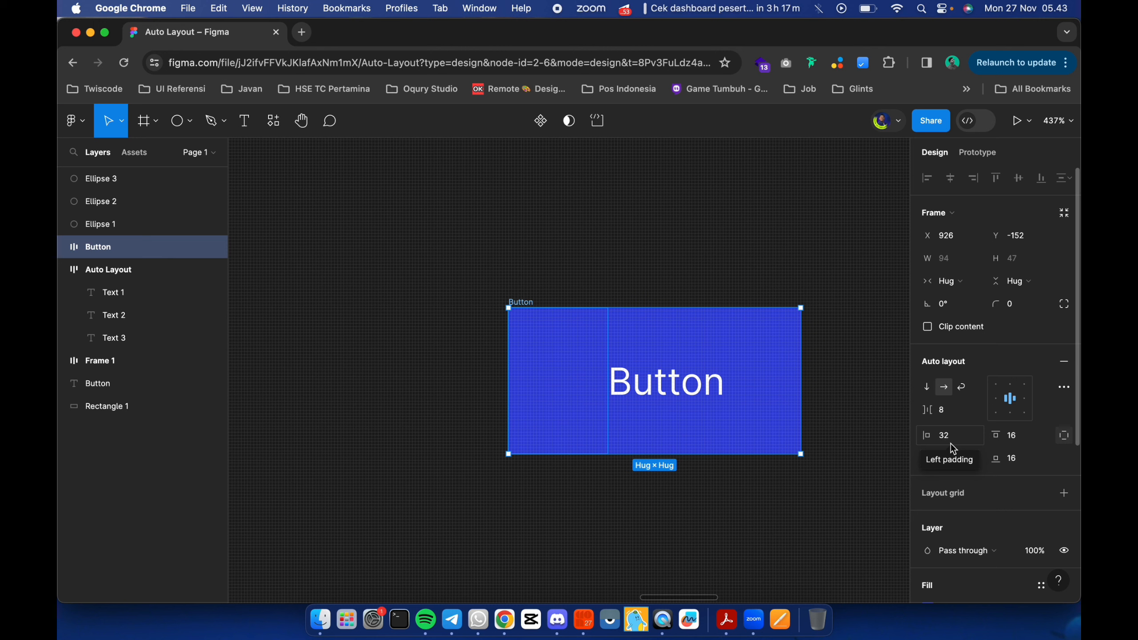
left_click(1065, 435)
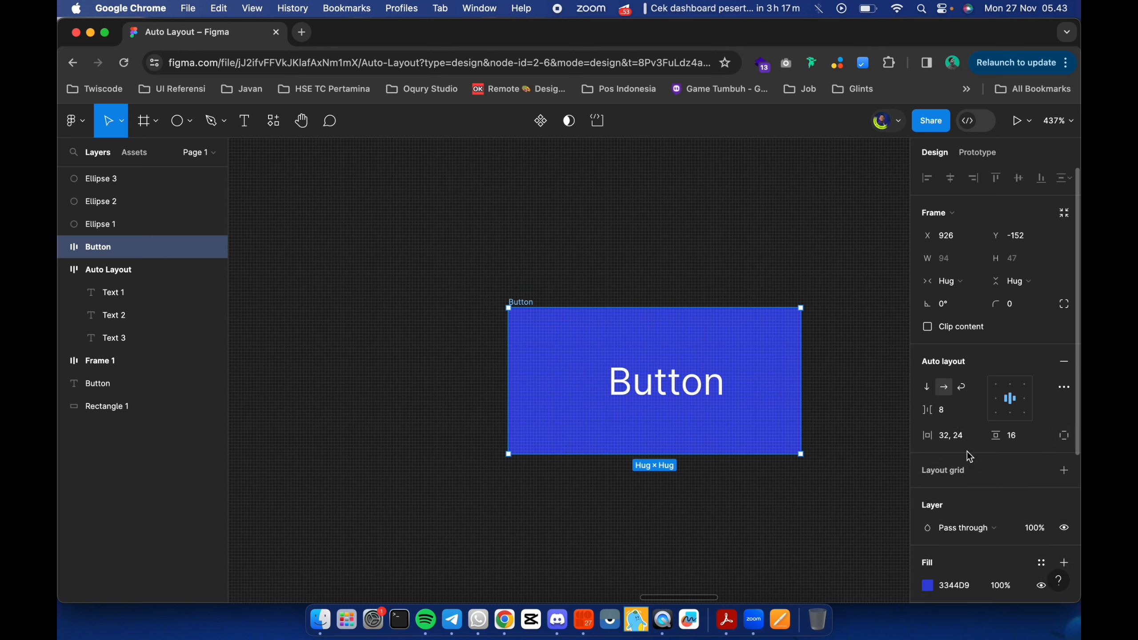
Set the Button frame's horizontal padding to 16 on the left and 32 on the right with the combined value 16,32.
left_click(951, 435)
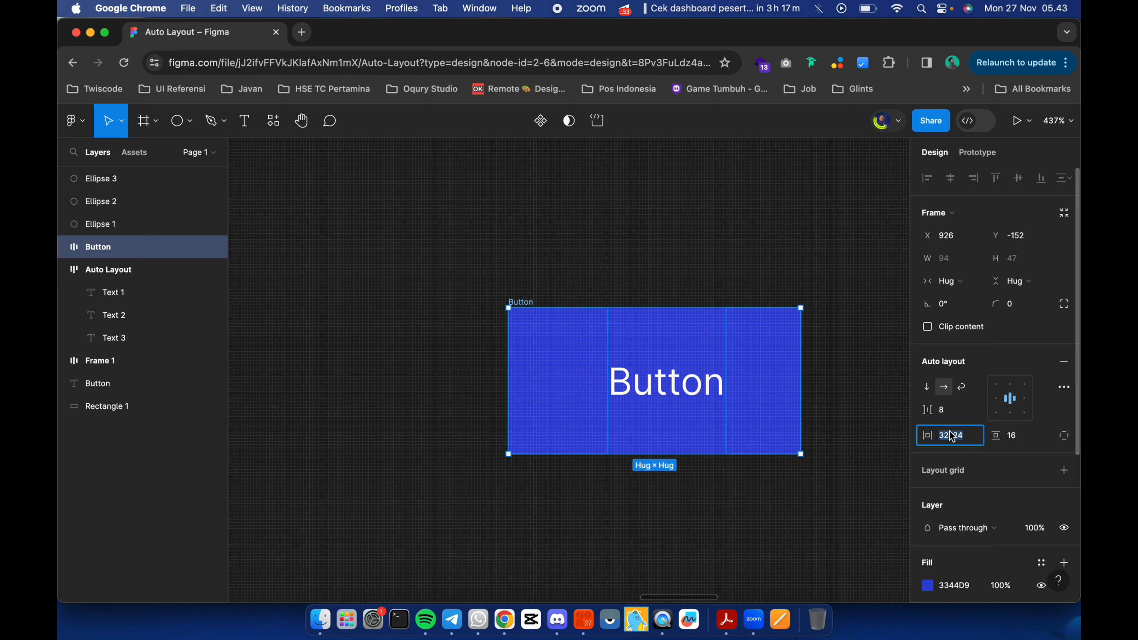
key("BackSpace")
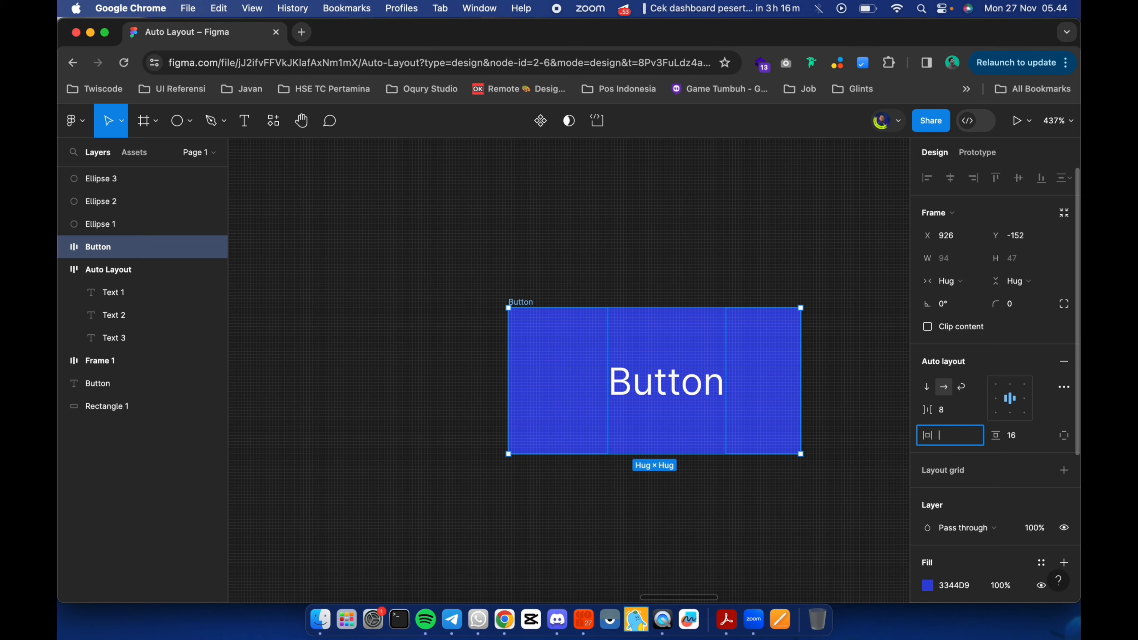
type("16,32")
key("Return")
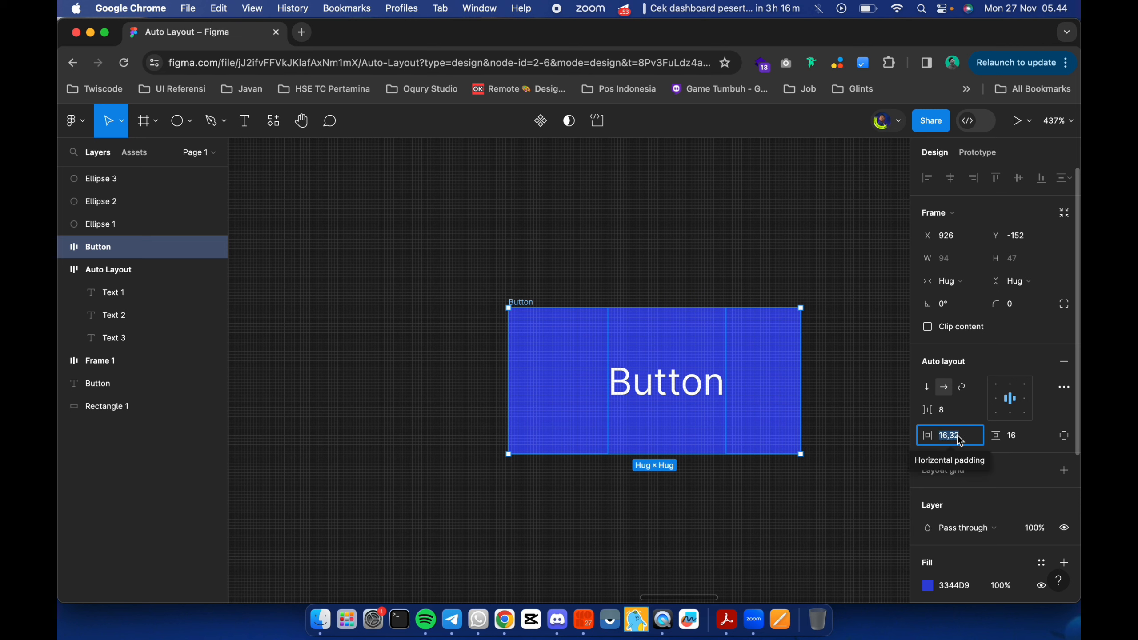
left_click(980, 441)
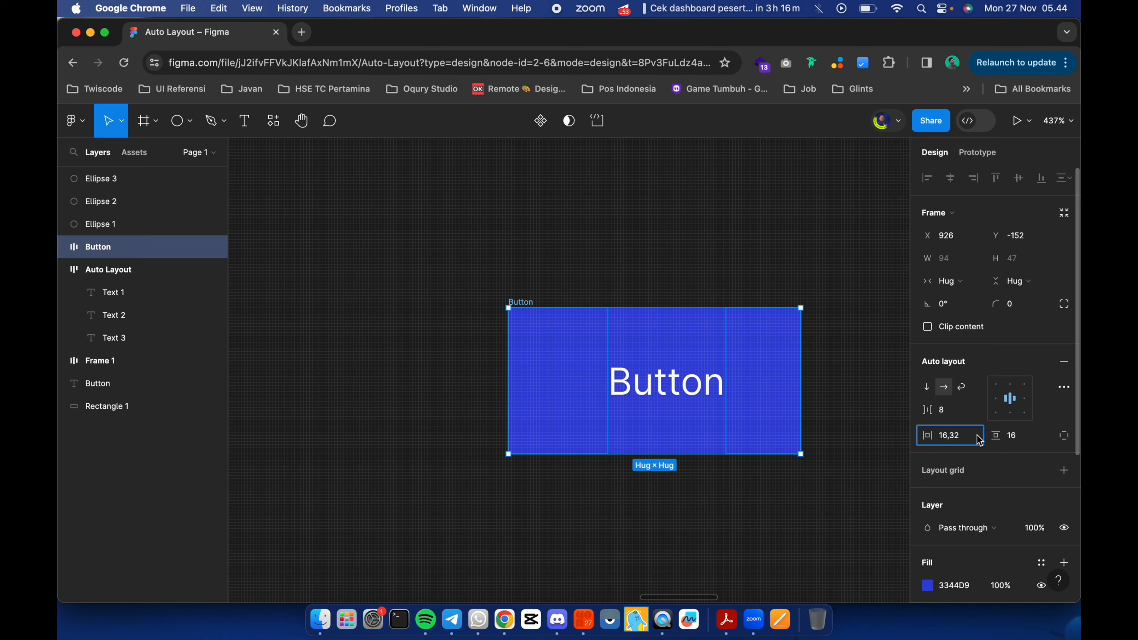
key("Return")
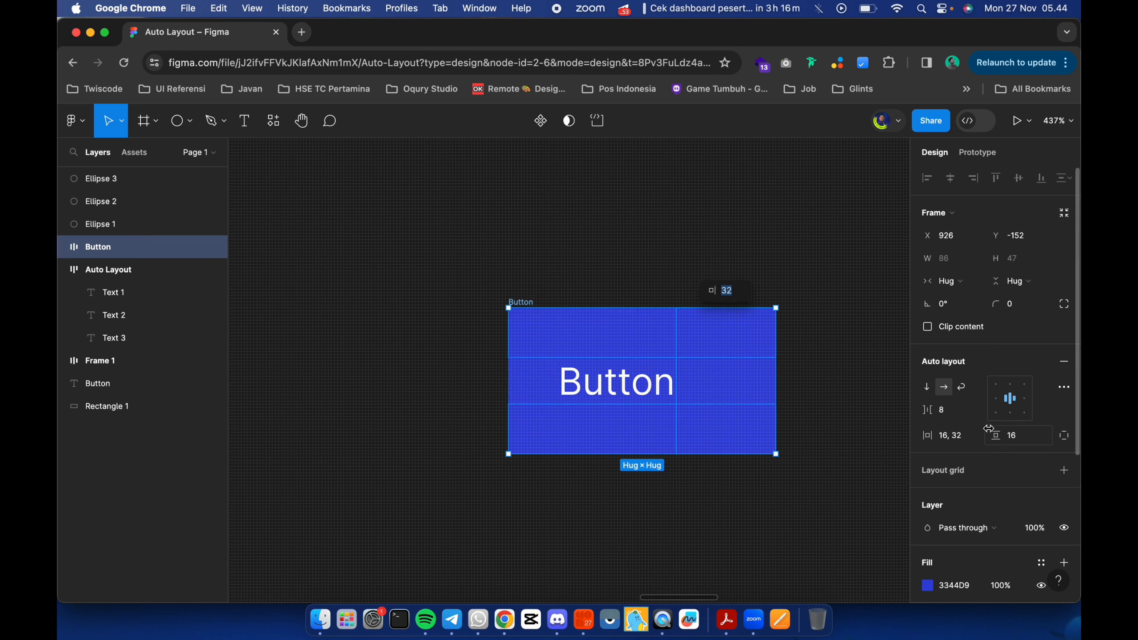
Set the Button frame's vertical padding to 16 on top and 32 at the bottom with the combined value 16,32.
left_click(1028, 442)
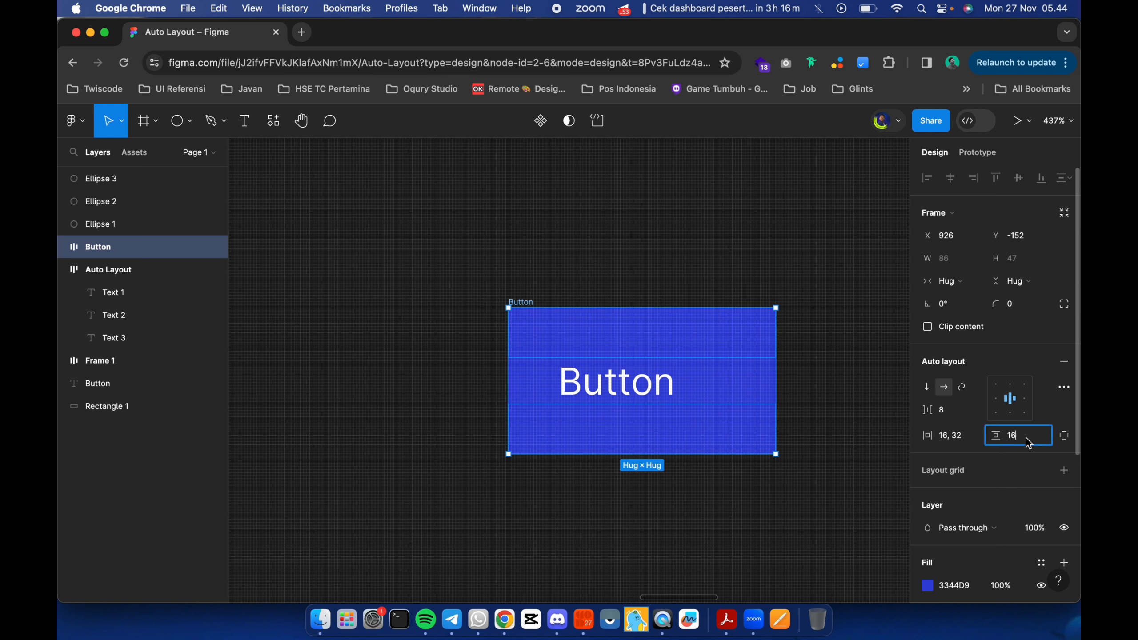
type(",32")
key("Return")
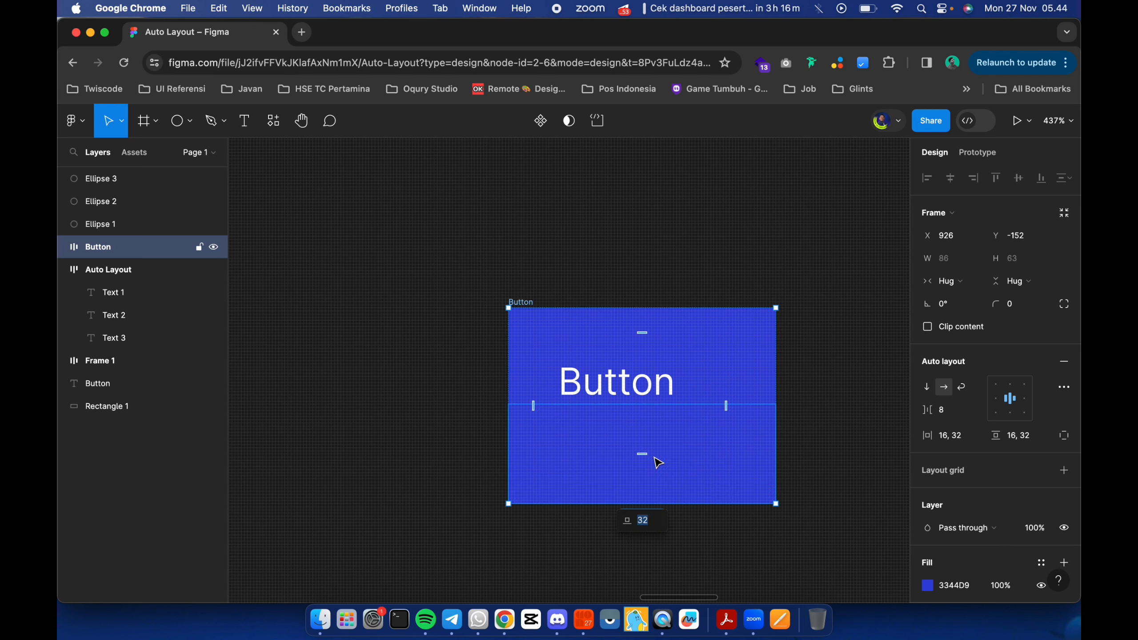
Set the Button frame's horizontal and vertical padding both to 16 using the combined padding values.
left_click(723, 202)
left_click(519, 303)
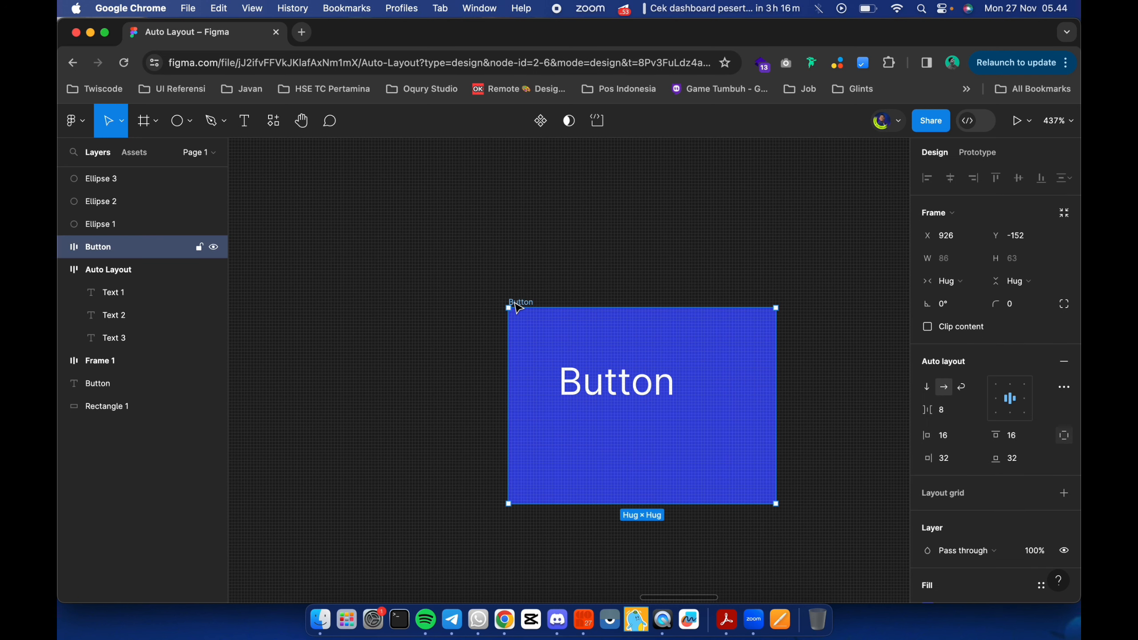
left_click(1065, 436)
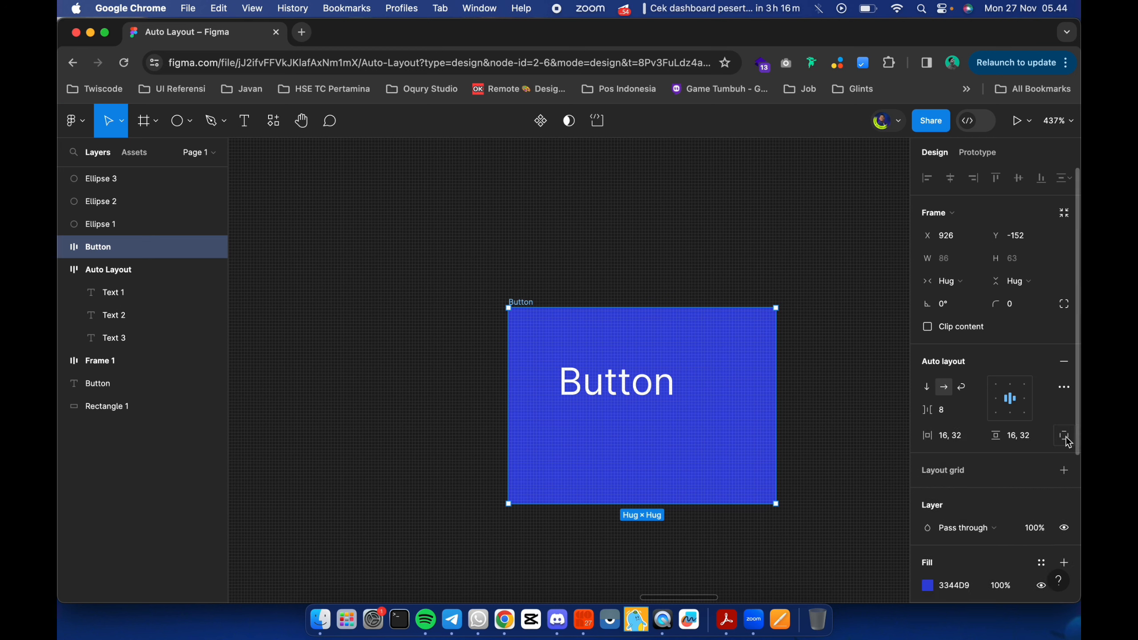
left_click(951, 436)
type("16")
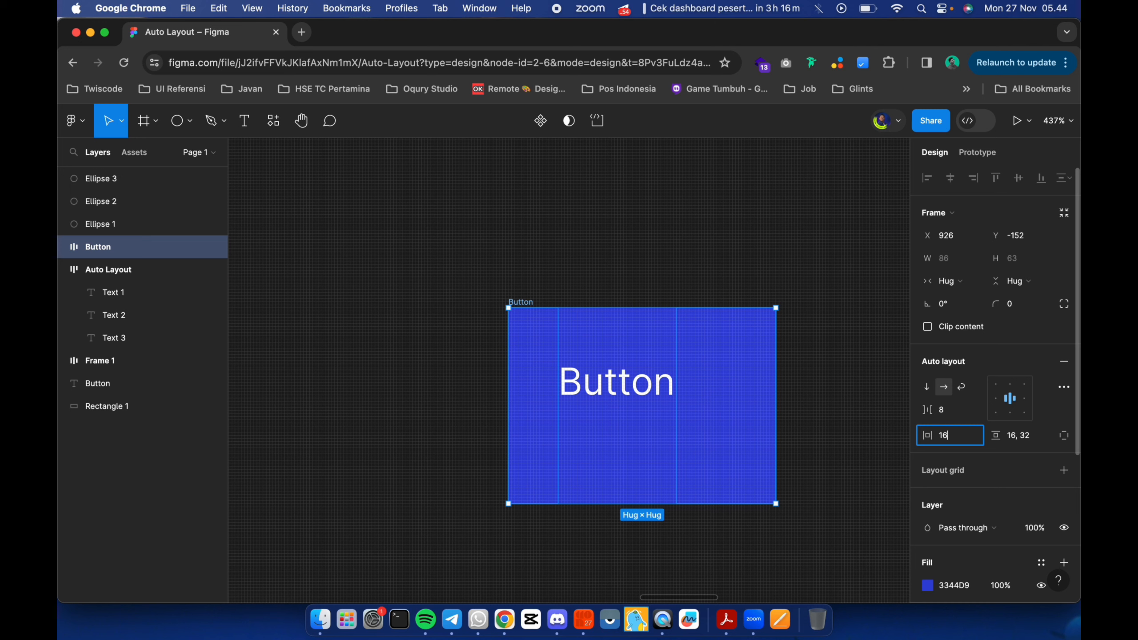
key("Tab")
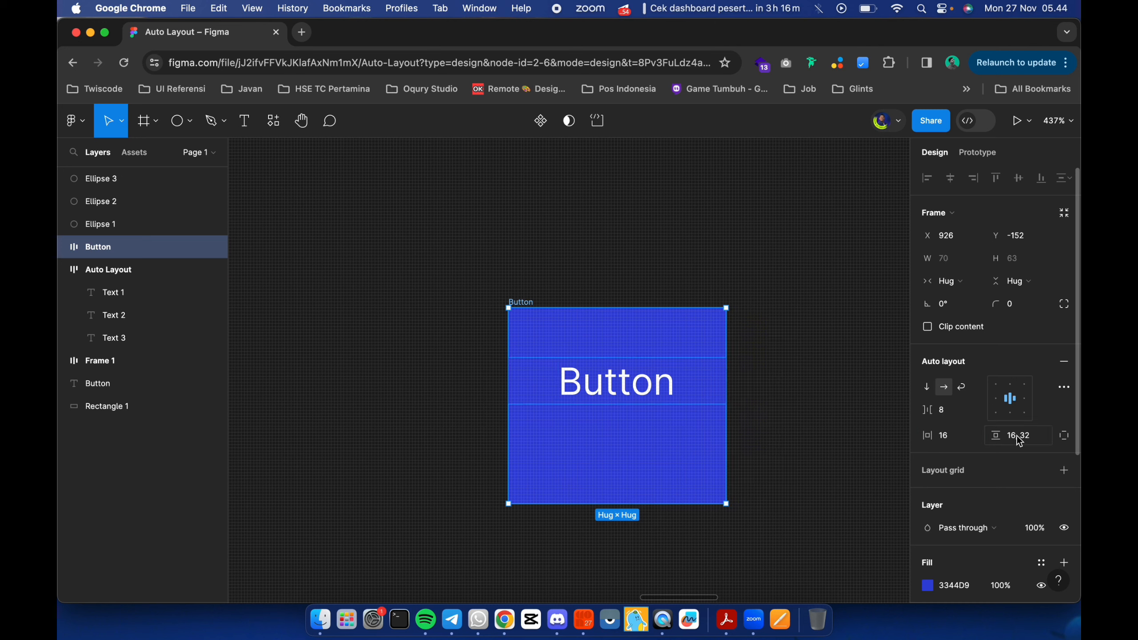
type("16")
key("Return")
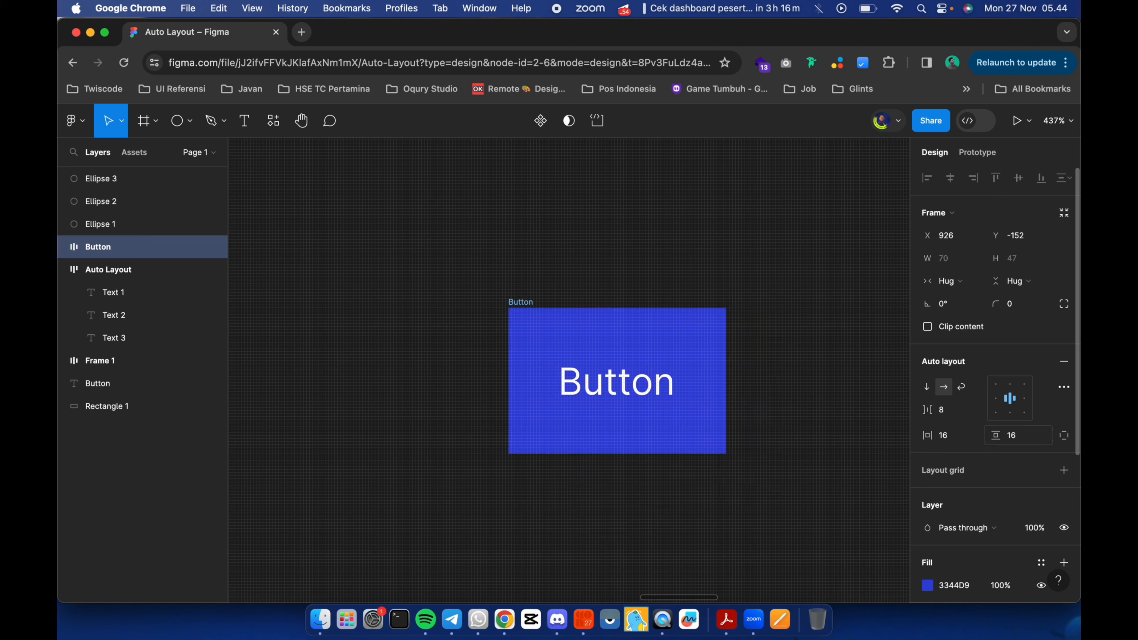
left_click(860, 356)
left_click(519, 304)
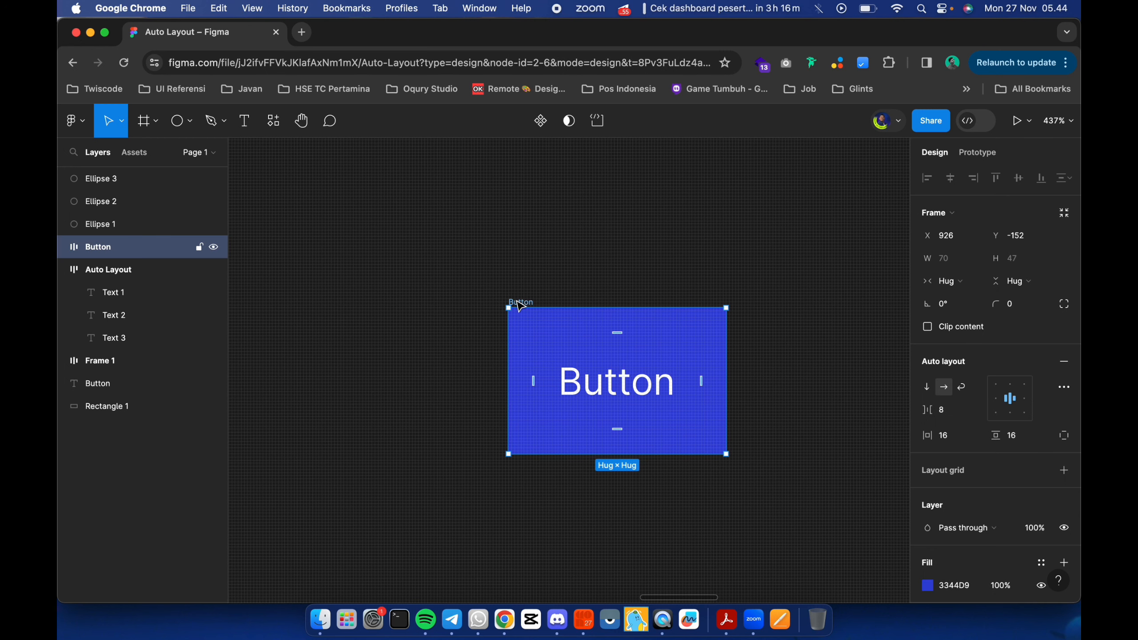
left_click(543, 290)
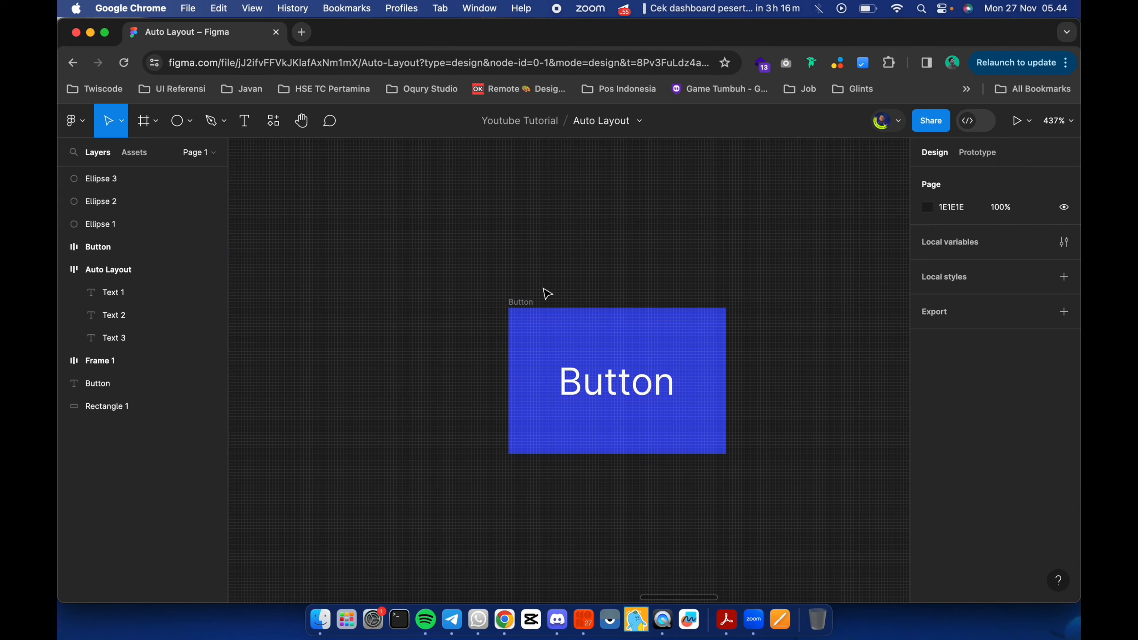
Align the three circles on their vertical centers, trying bottom alignment in between.
scroll(547, 294, "right", 15)
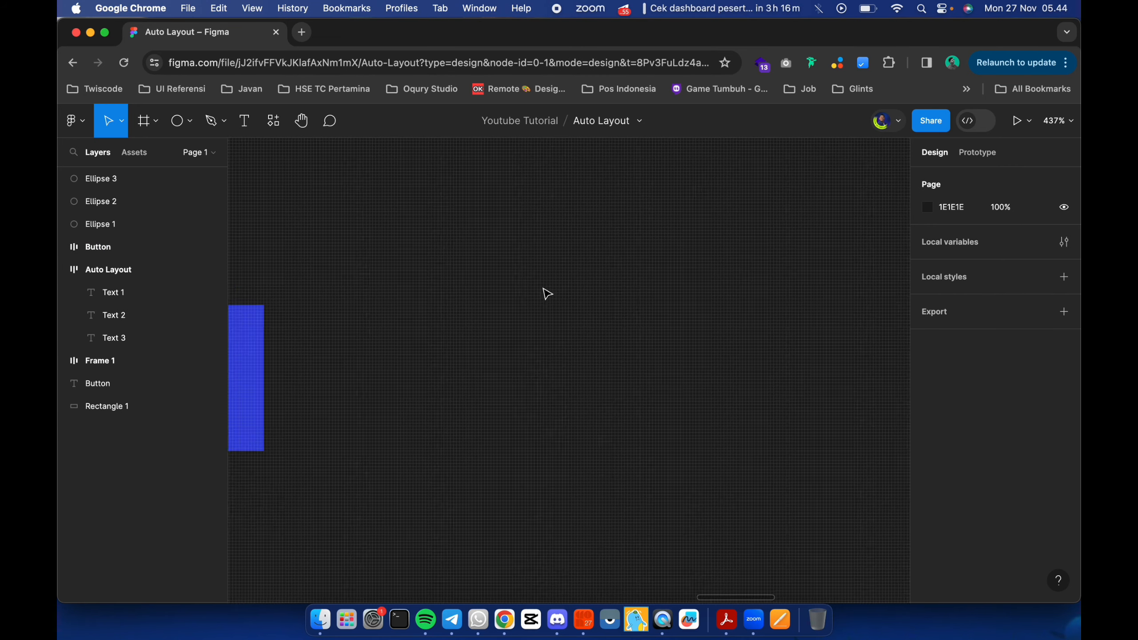
scroll(546, 294, "right", 5)
scroll(544, 295, "down", 5)
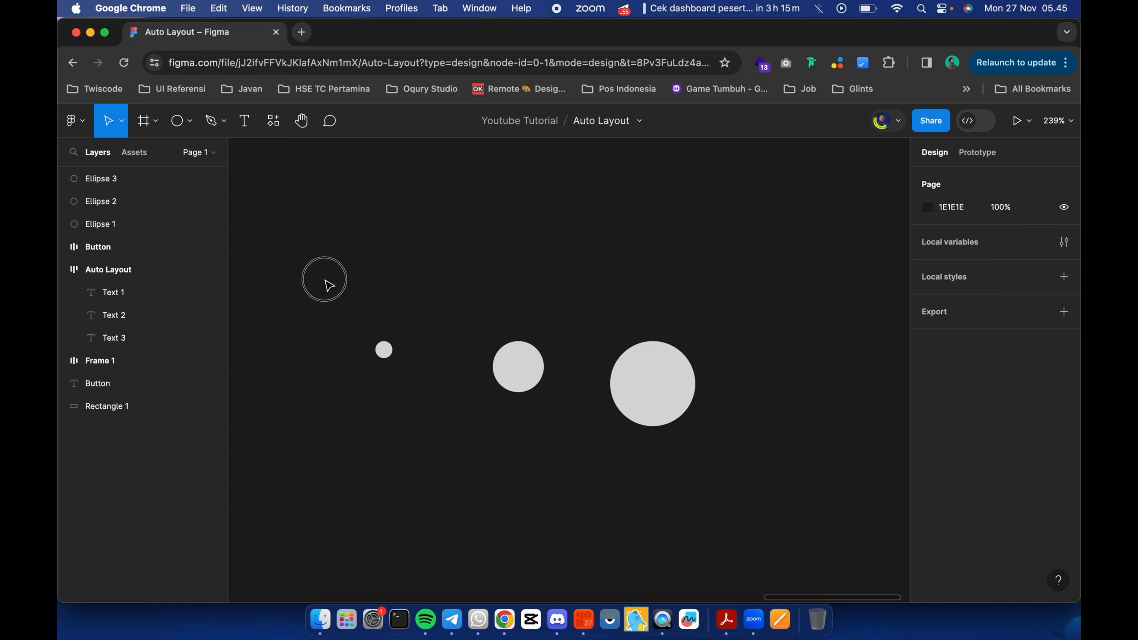
left_click_drag(328, 280, 694, 454)
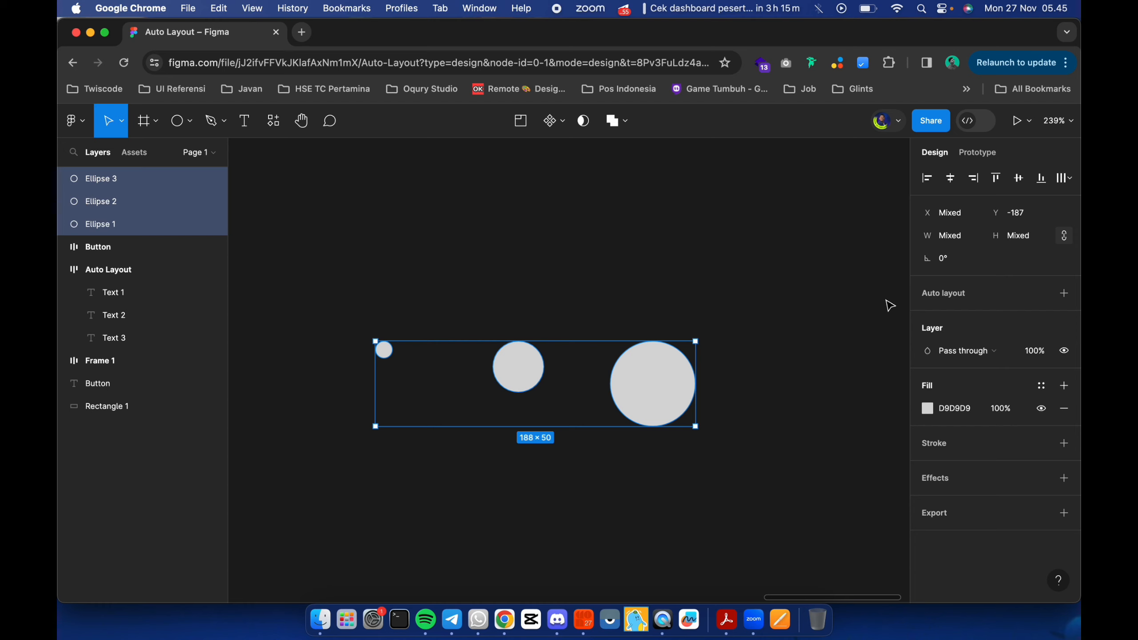
left_click(1019, 179)
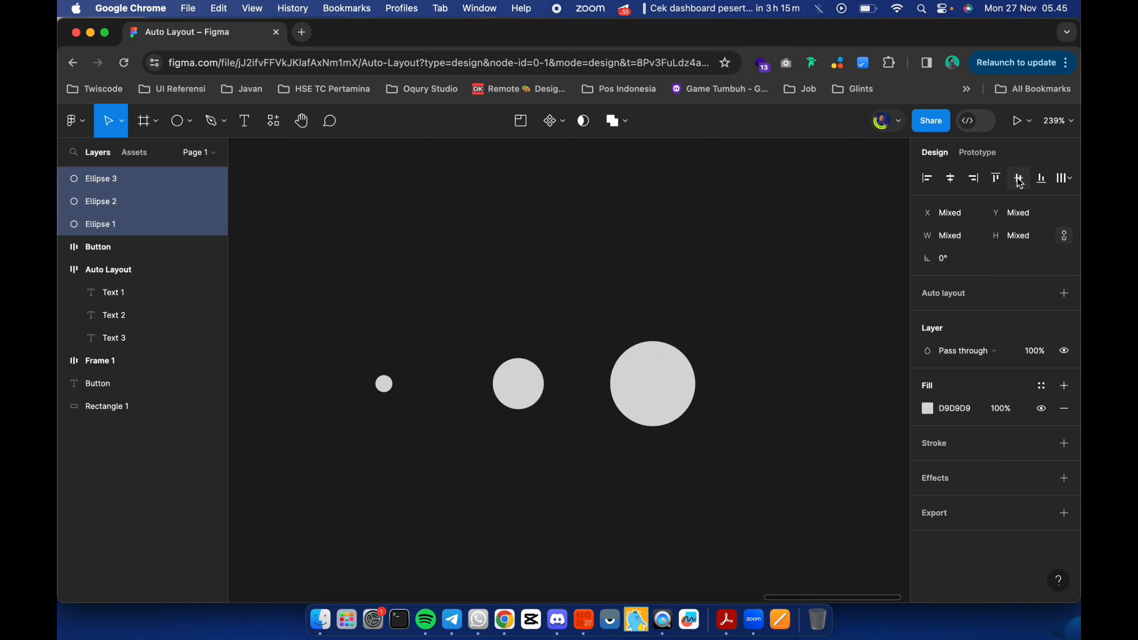
left_click(1040, 181)
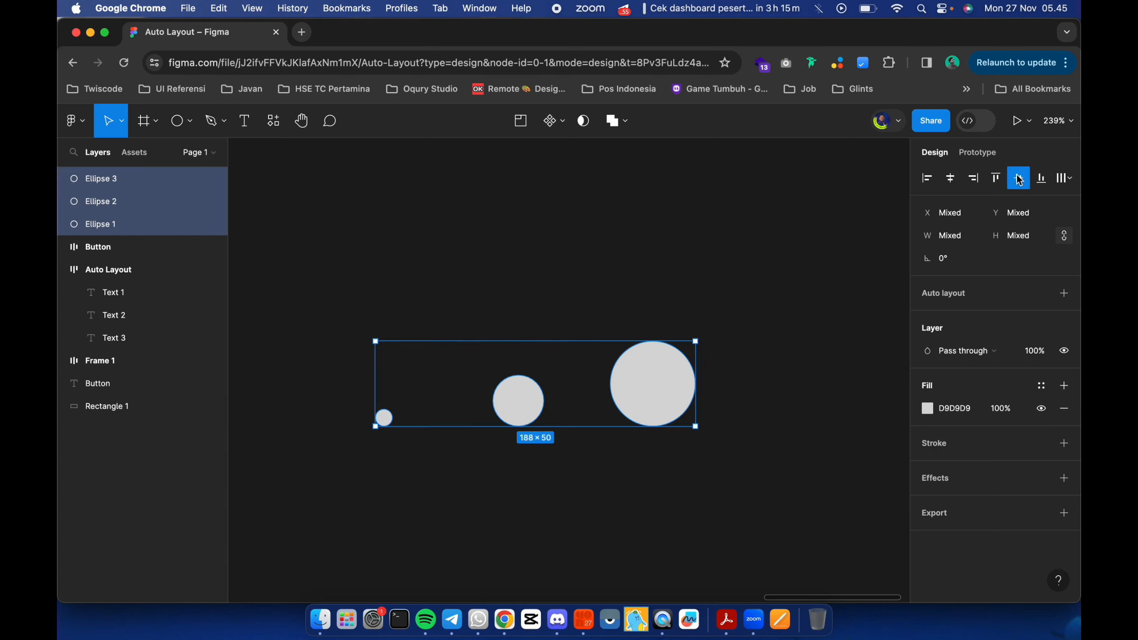
left_click(1018, 179)
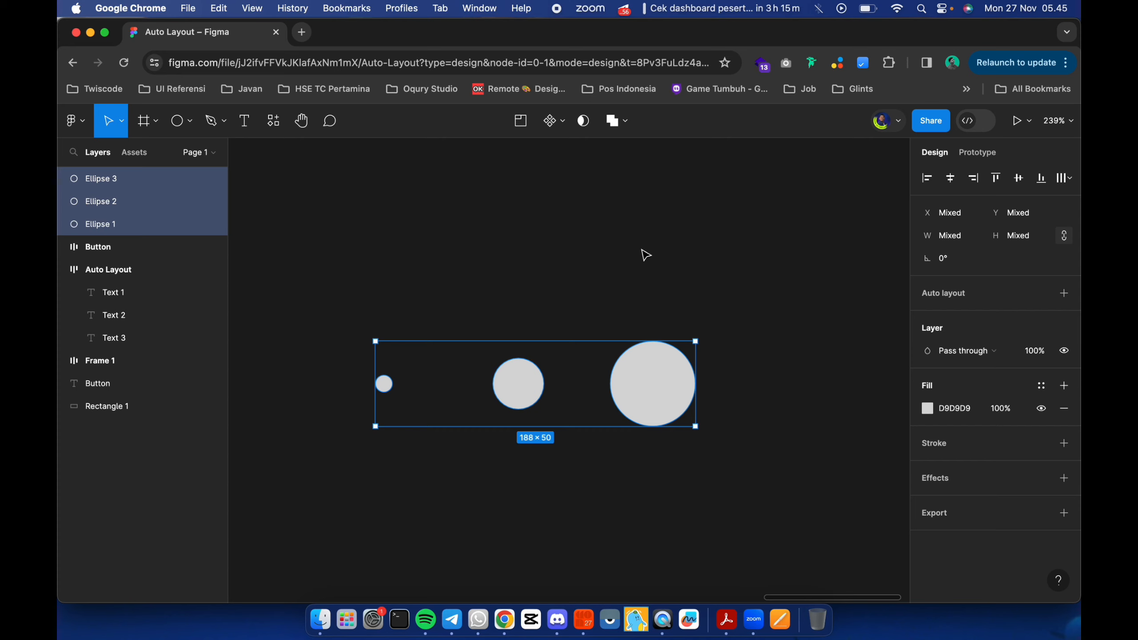
Wrap the three selected circles in an auto layout frame and set its alignment to center.
key("shift+a")
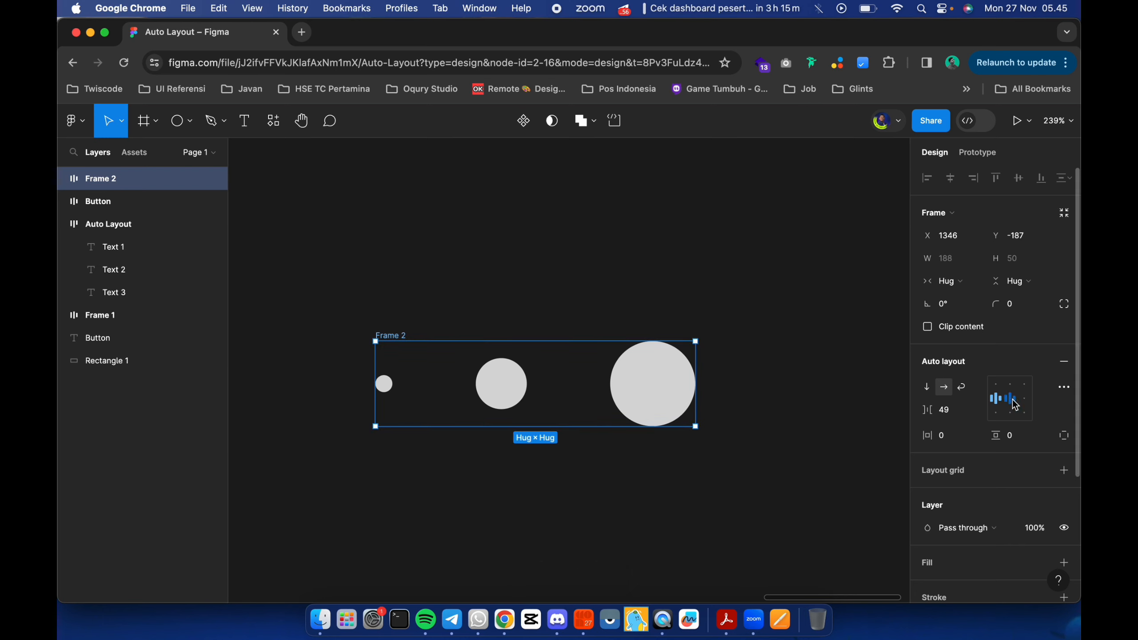
left_click(64, 225)
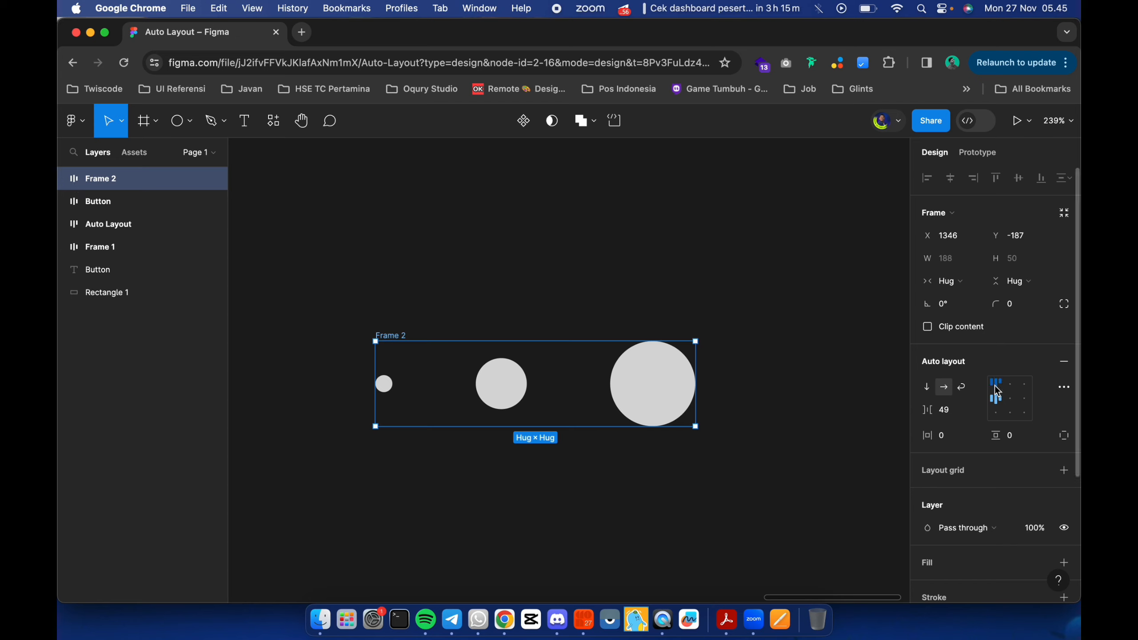
left_click(1010, 398)
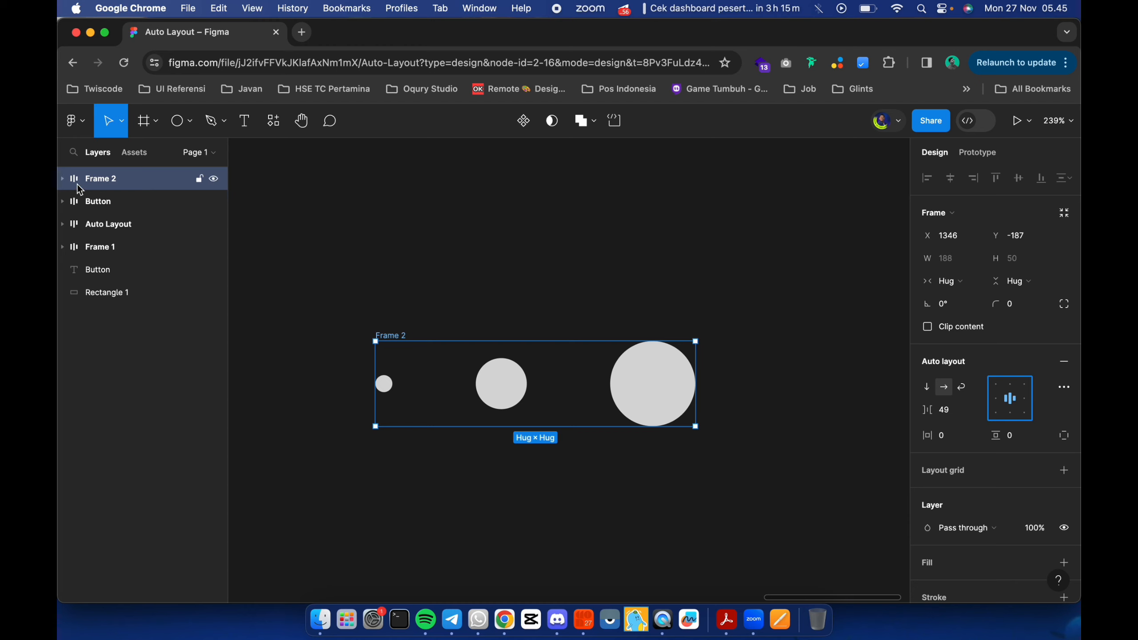
Try the top center, center, top left and bottom left alignments on the circles' auto layout frame.
left_click(1010, 384)
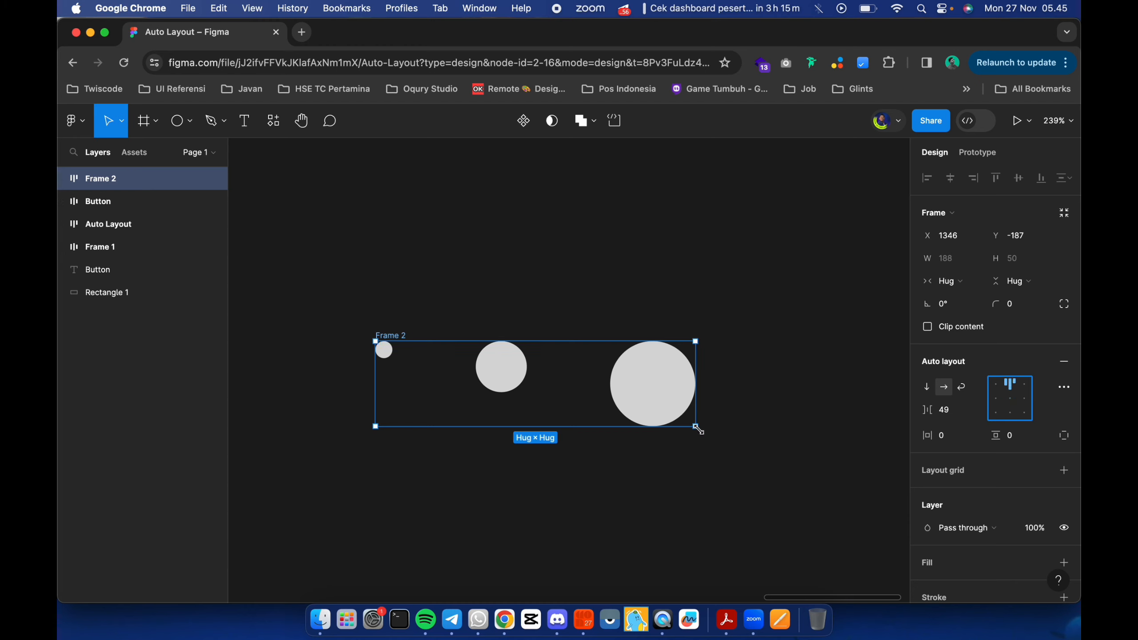
left_click(1014, 401)
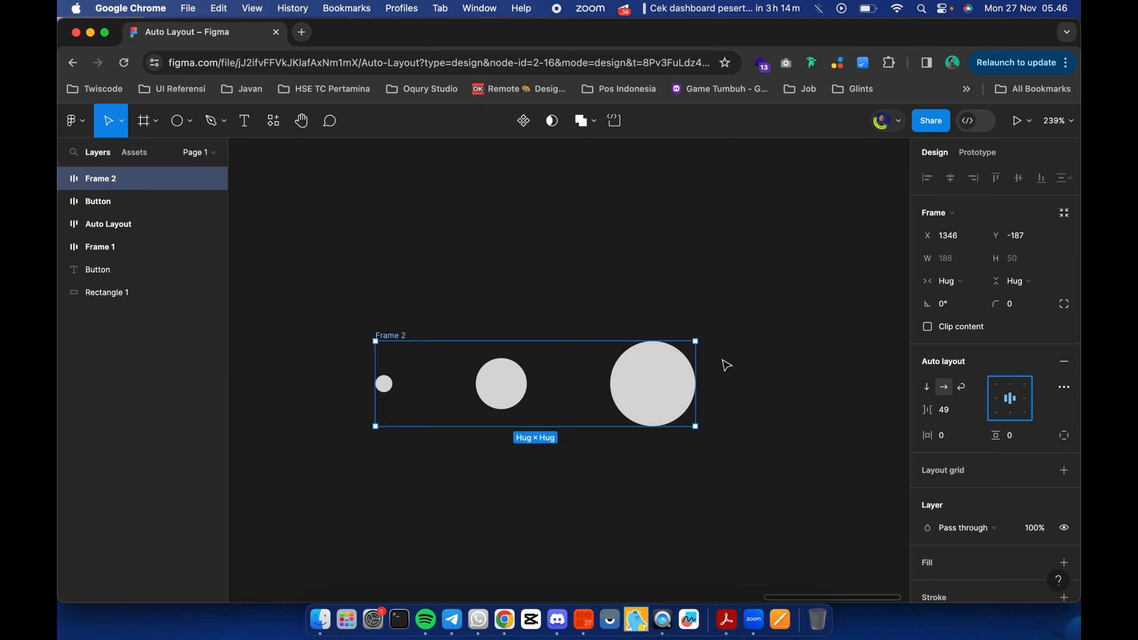
left_click(726, 366)
left_click(390, 333)
left_click(996, 388)
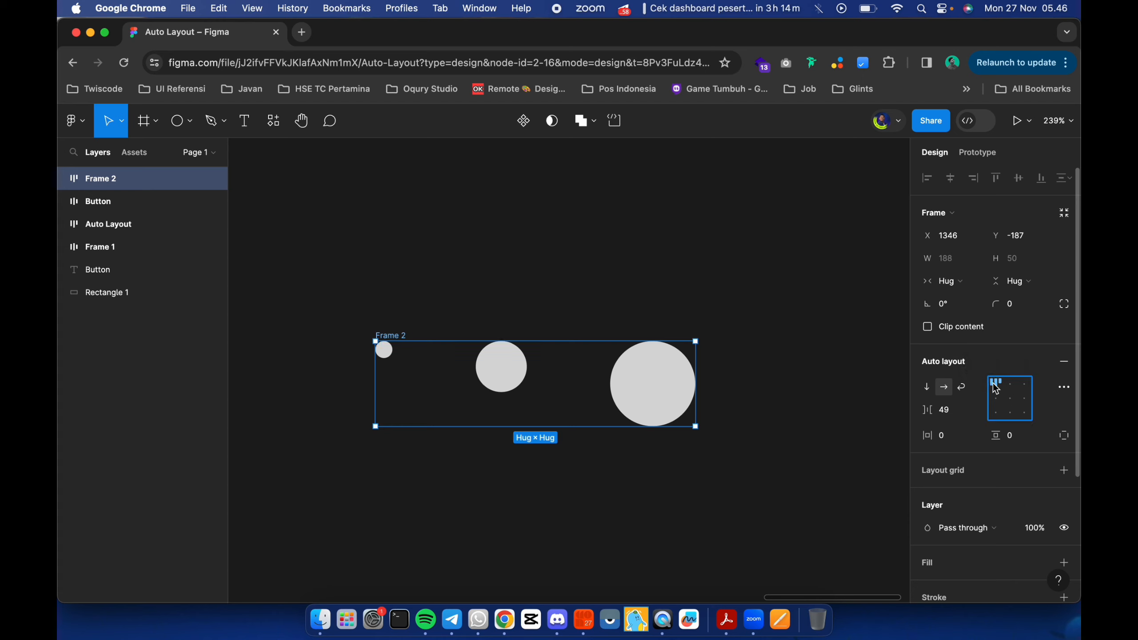
left_click(999, 418)
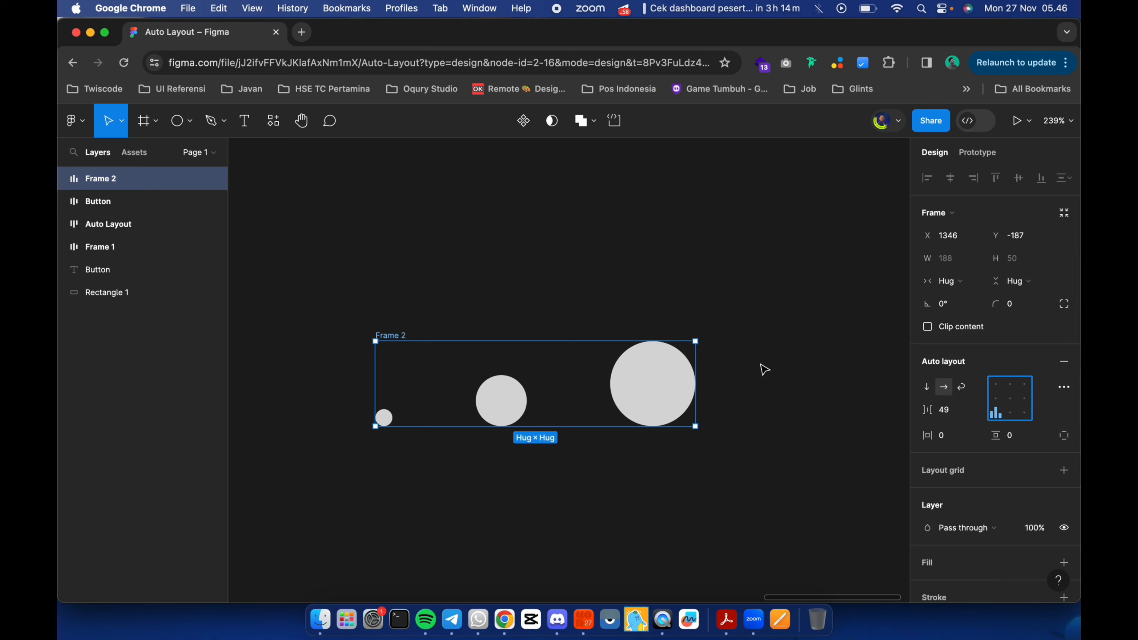
Widen Frame 2 to a width of 249 and try its top left, left and bottom left alignments.
left_click(695, 373)
left_click_drag(694, 373, 800, 382)
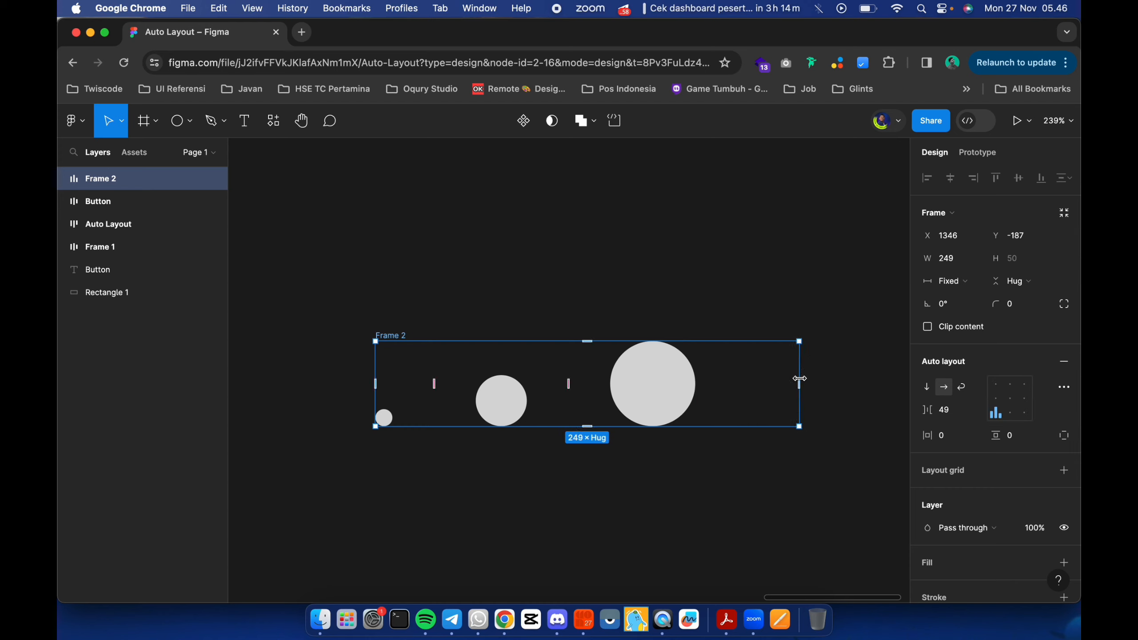
left_click(998, 388)
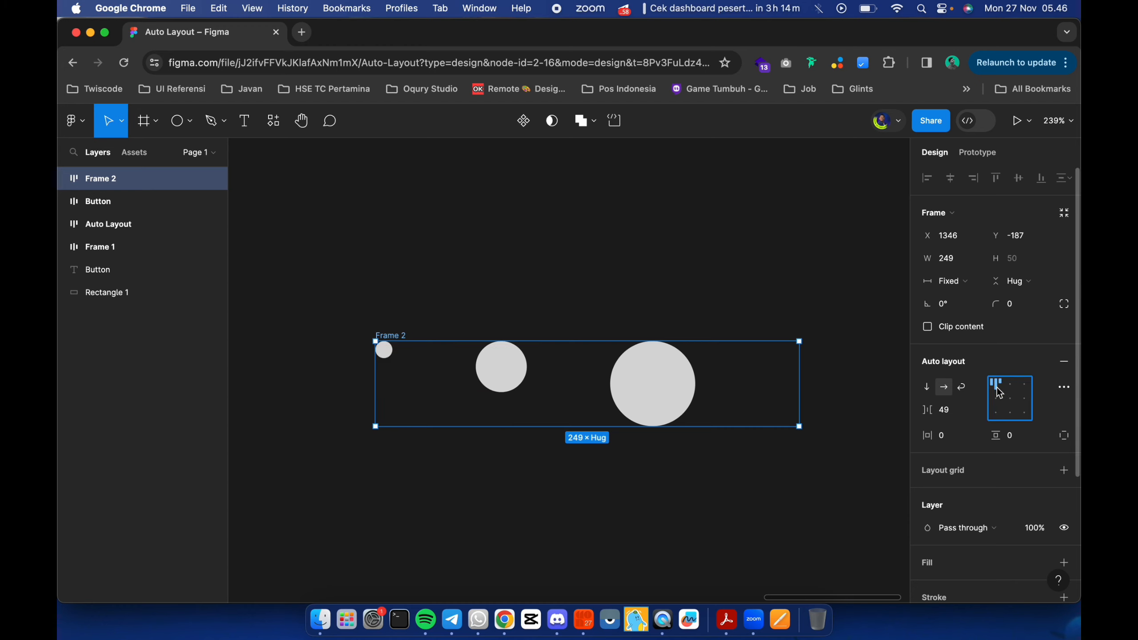
left_click(998, 401)
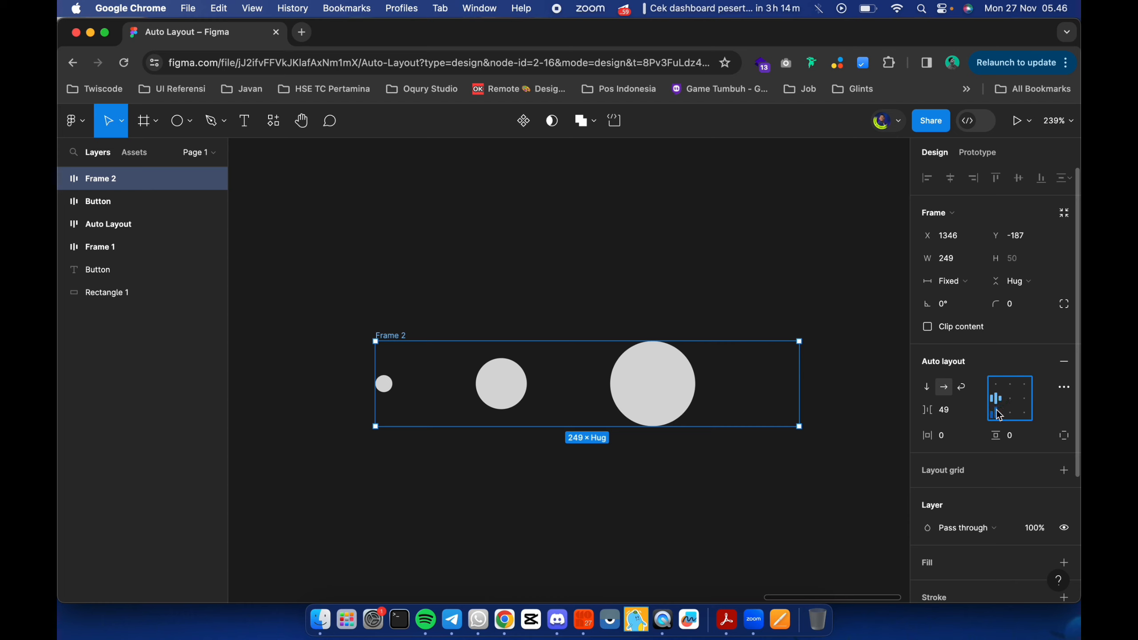
left_click(998, 413)
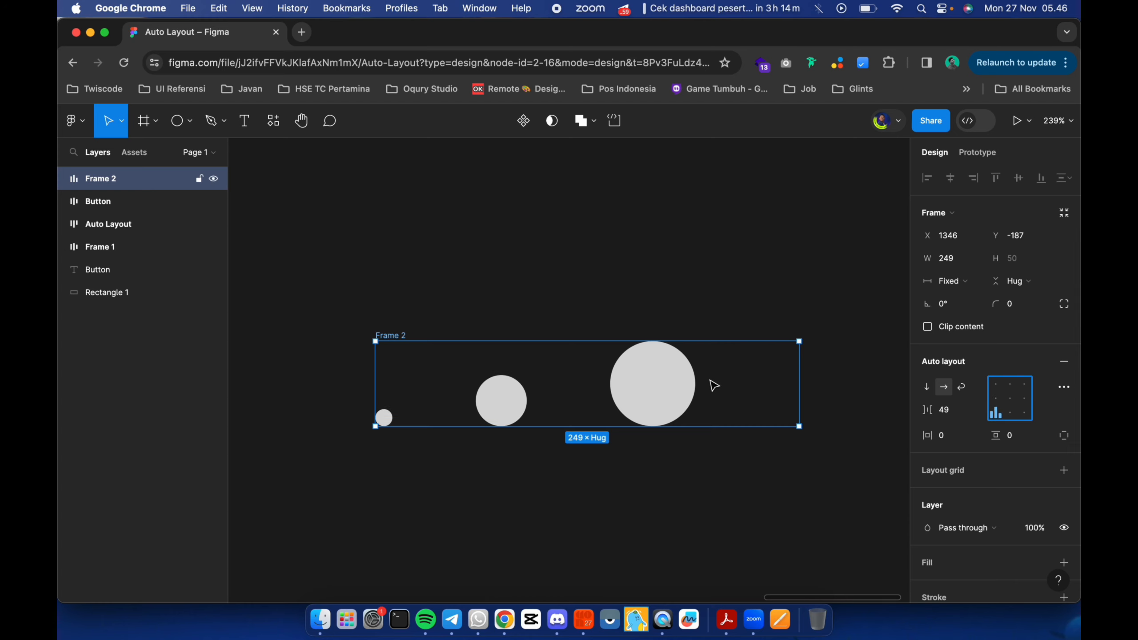
Try the bottom right, top right and right alignments on Frame 2.
left_click(1025, 414)
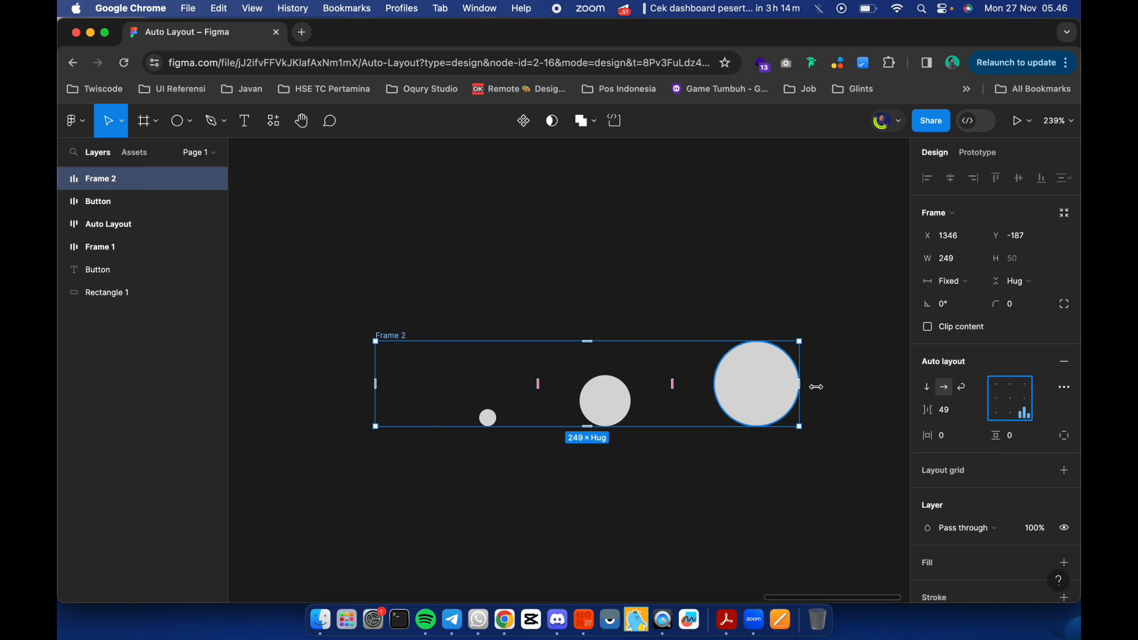
left_click(1021, 384)
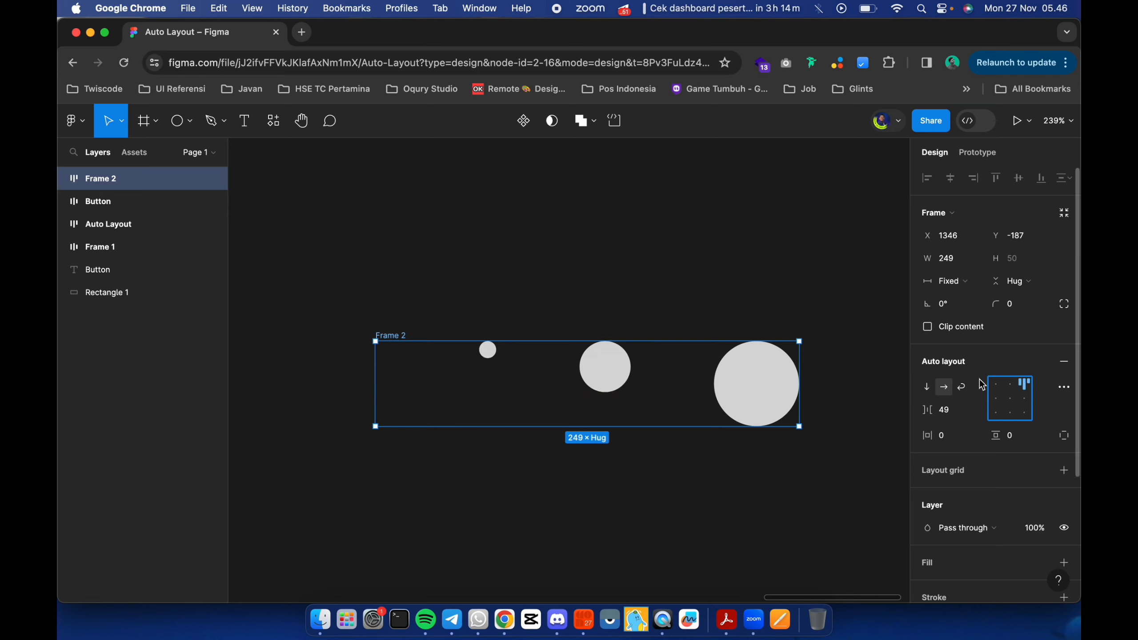
left_click(1022, 403)
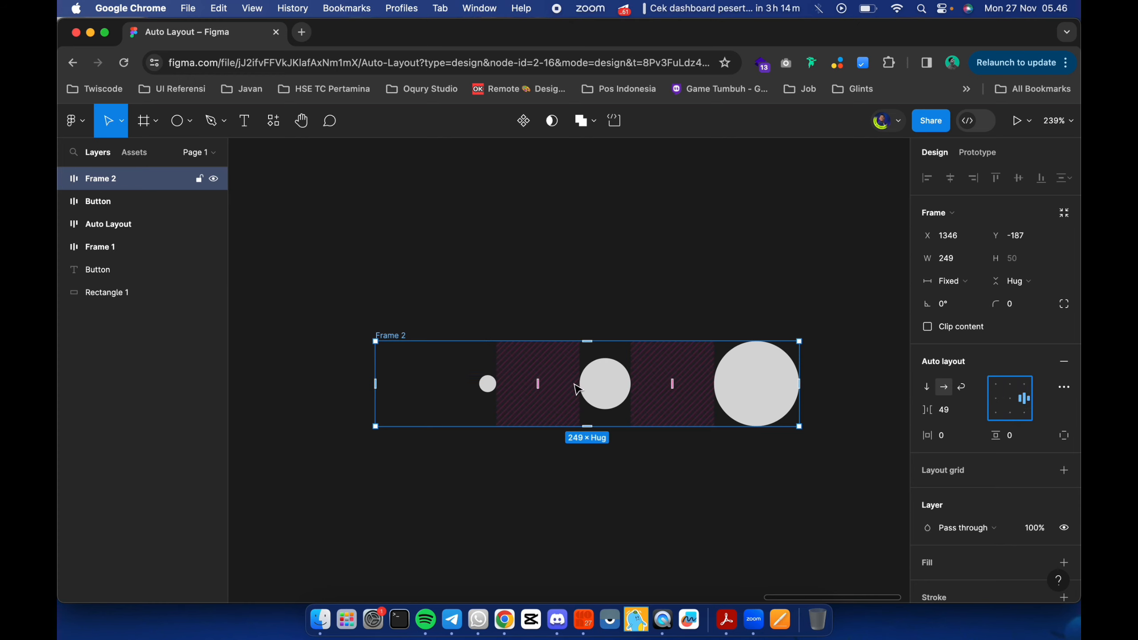
Align the circles in Frame 2 to the center, trying bottom center alignment in between.
left_click(1012, 405)
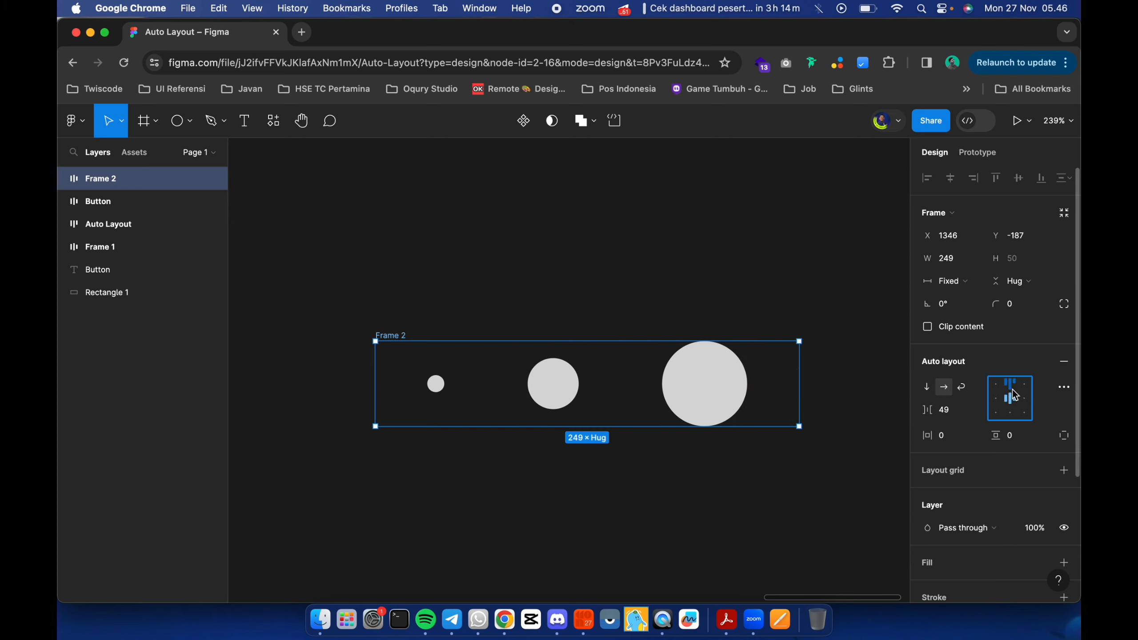
left_click(1007, 419)
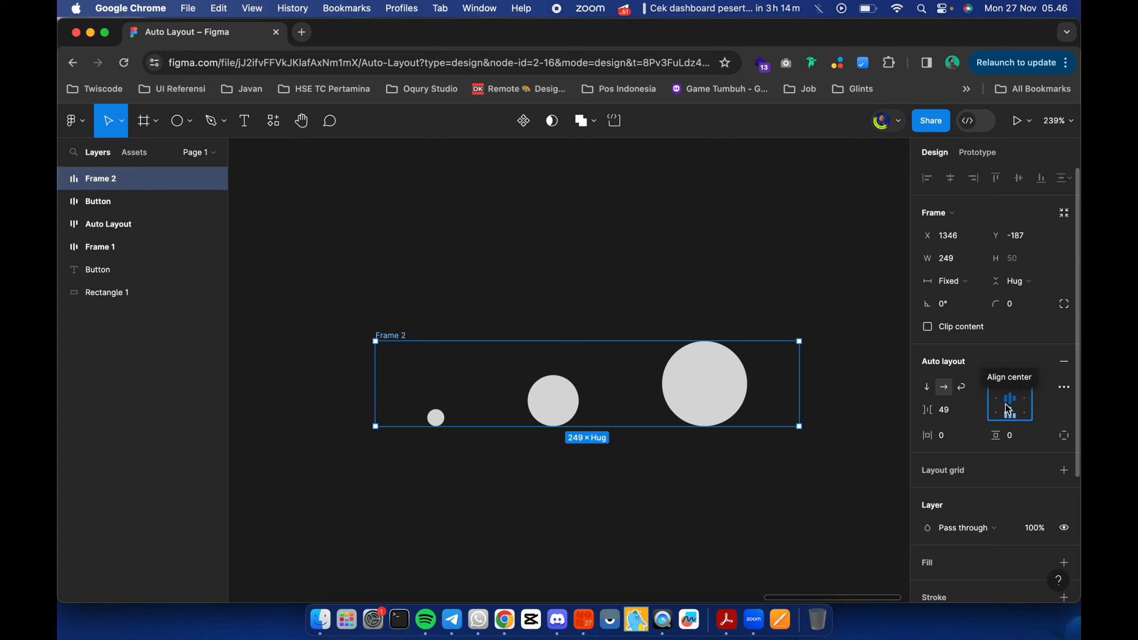
left_click(1010, 399)
left_click(805, 309)
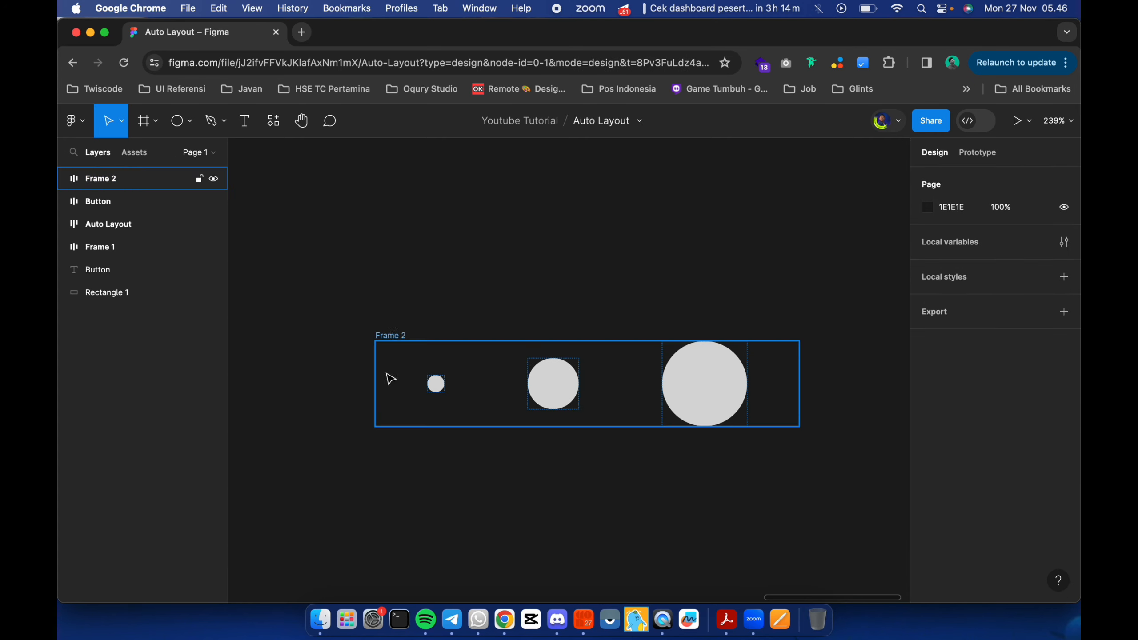
left_click(382, 337)
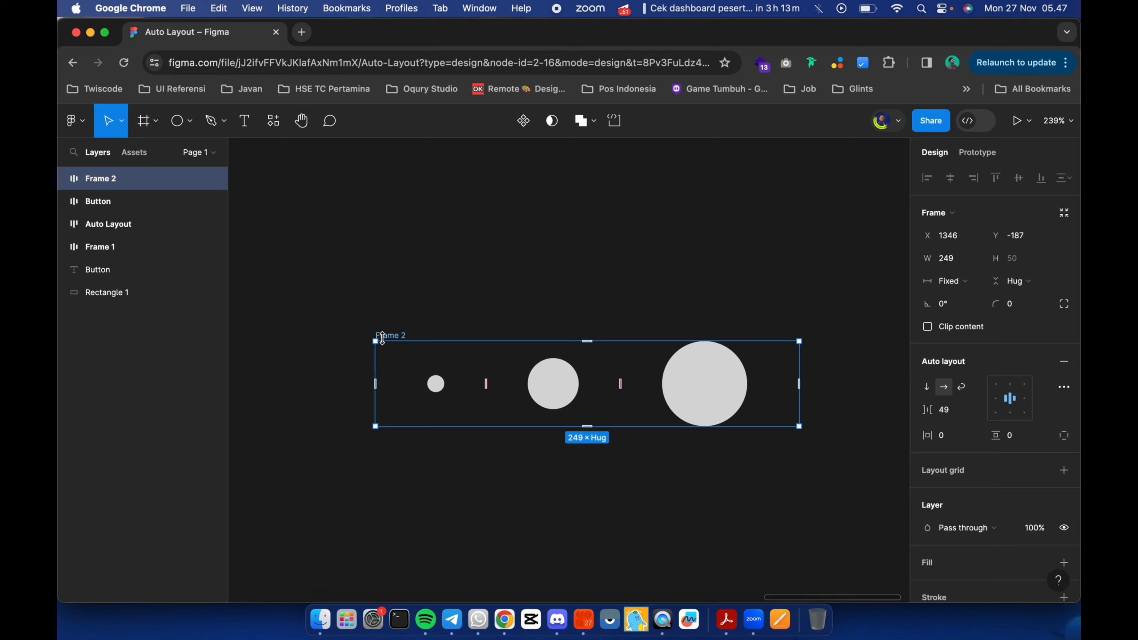
left_click(466, 321)
left_click(389, 337)
left_click(893, 338)
scroll(894, 337, "down", 1)
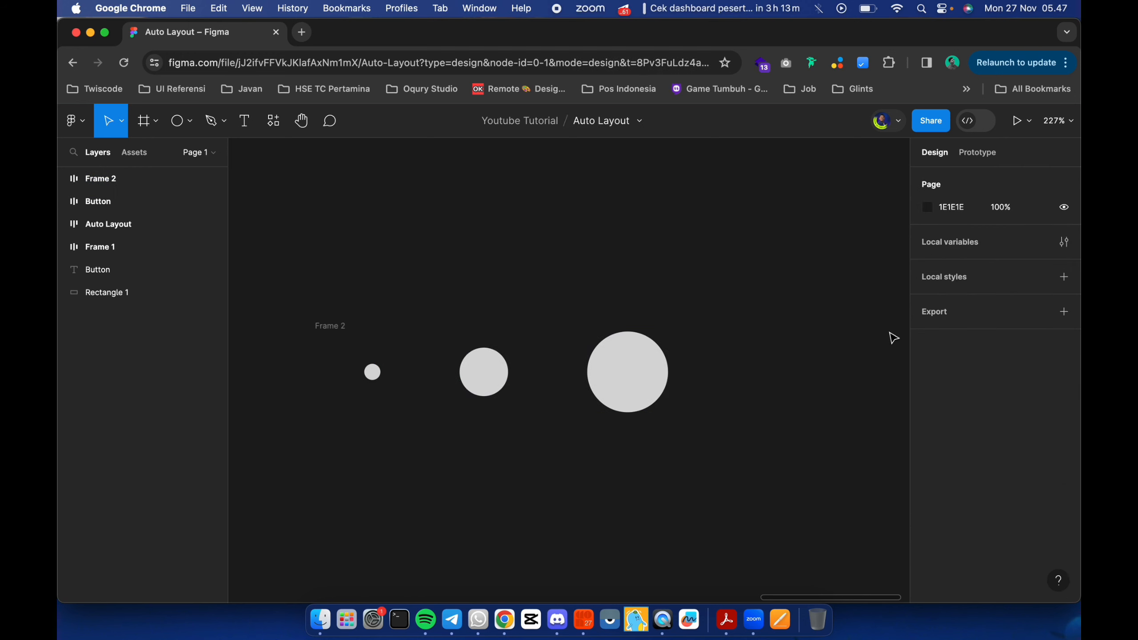
Examine the advanced auto layout settings of Frame 2, including strokes, canvas stacking and text baseline alignment.
left_click(327, 328)
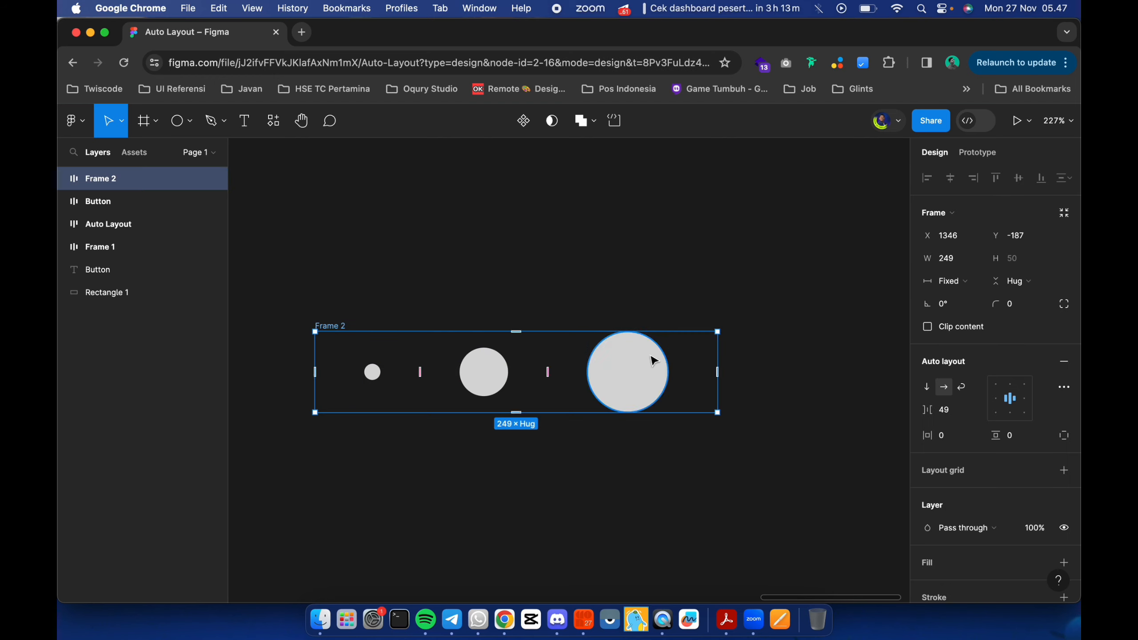
left_click(1065, 389)
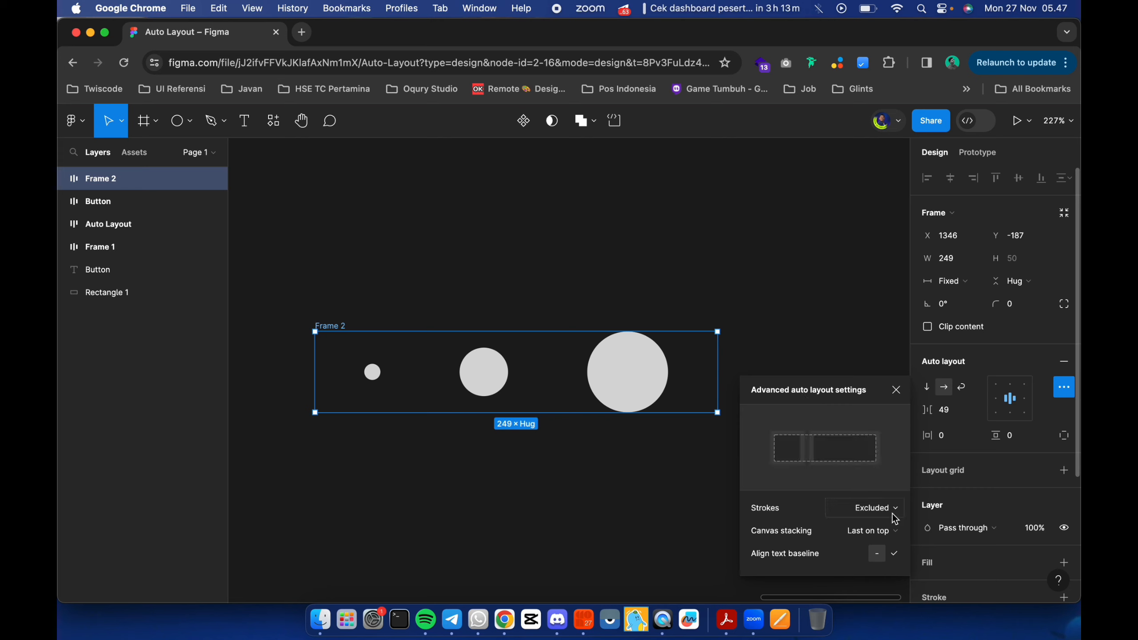
left_click(903, 392)
scroll(943, 372, "down", 5)
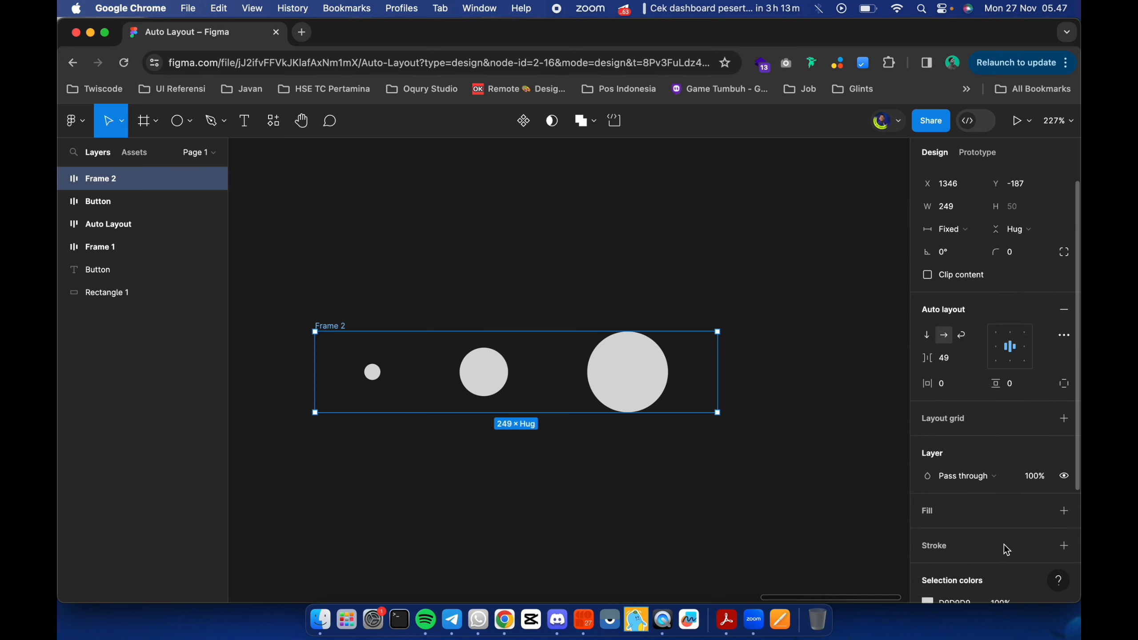
Add a white FFFFFF fill to Frame 2 and color its largest circle red FF0000.
left_click(943, 394)
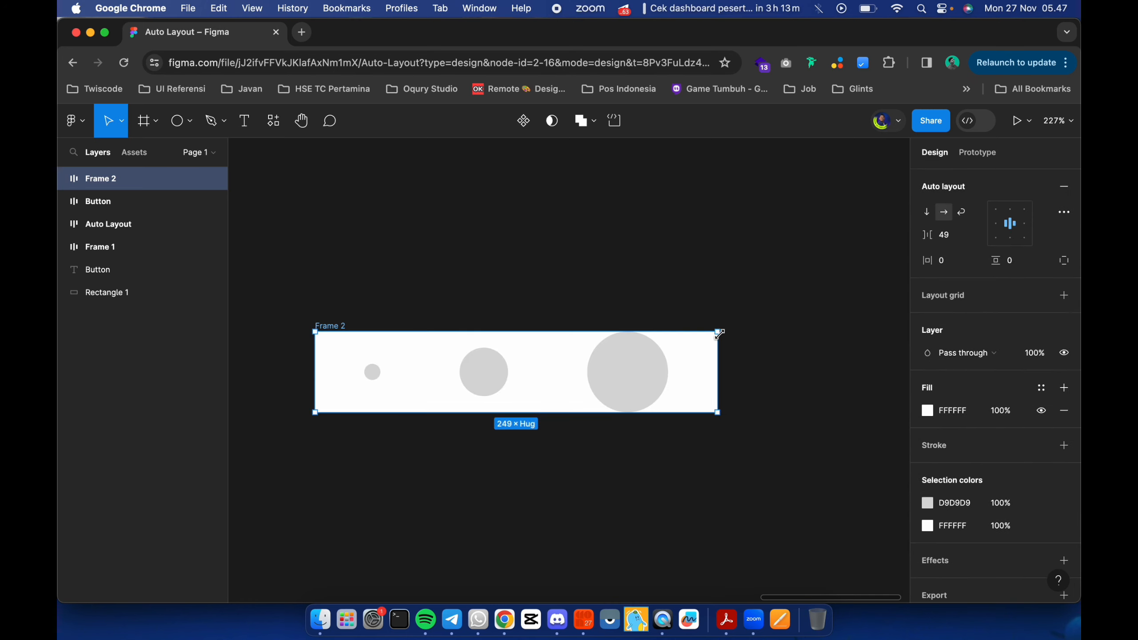
left_click(620, 371)
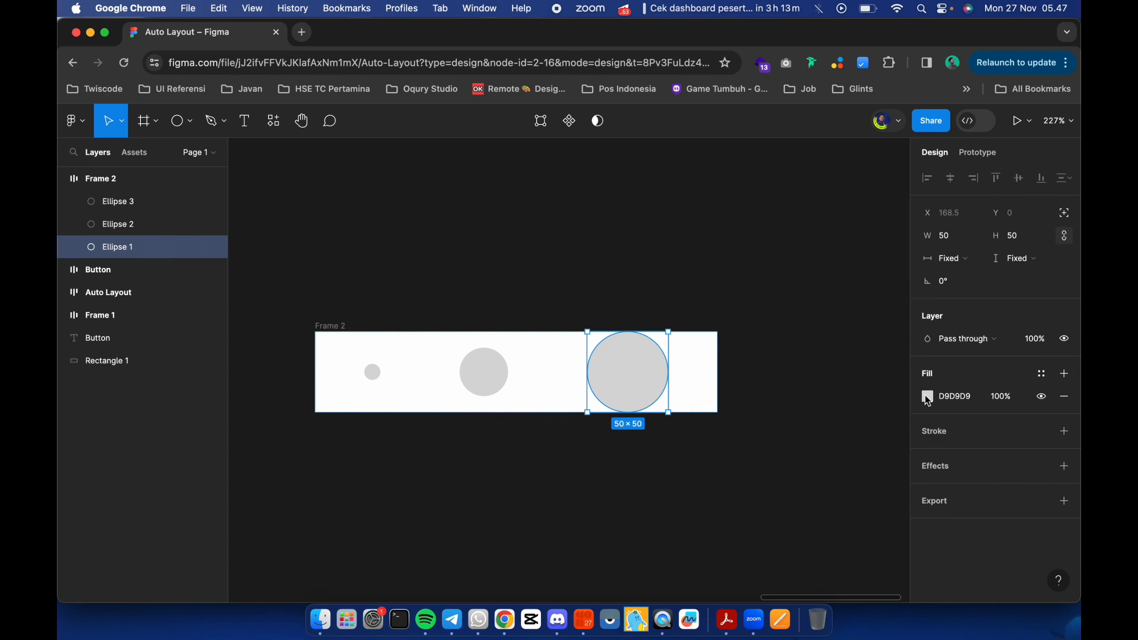
left_click(927, 396)
left_click(792, 526)
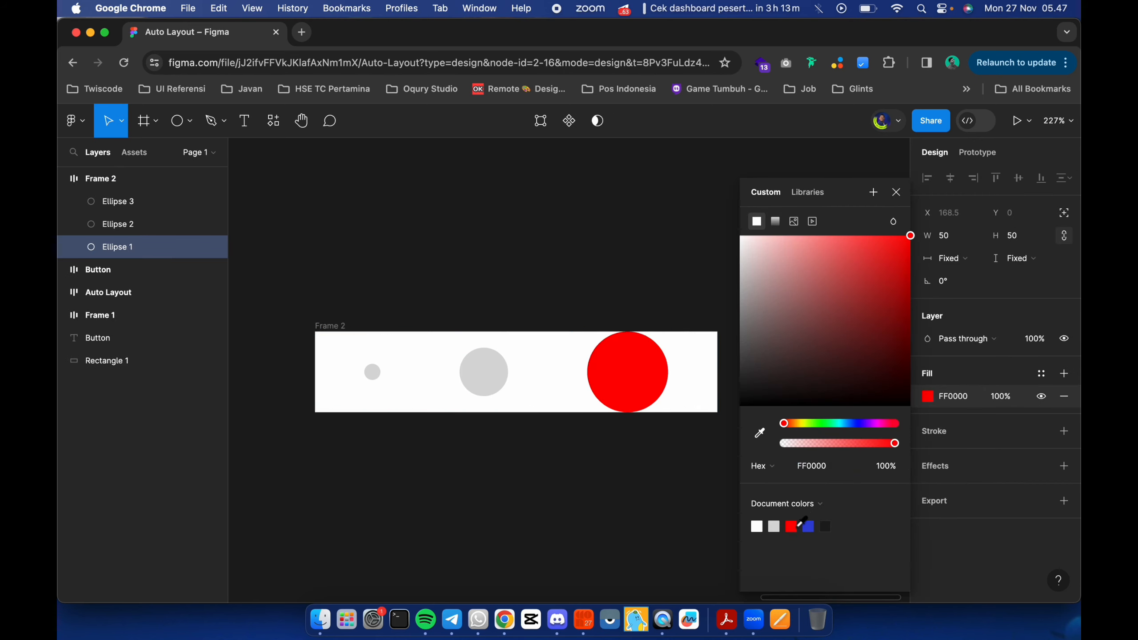
Color the middle circle in Frame 2 blue 3344D9 and the smallest circle dark 1E1E1E.
left_click(484, 379)
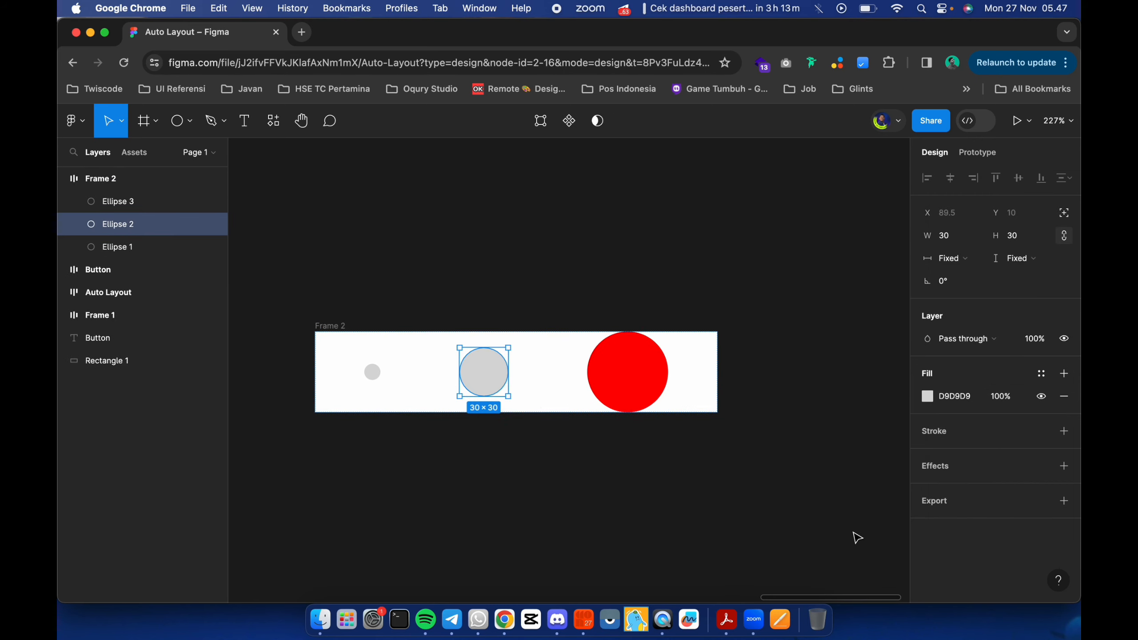
left_click(939, 398)
left_click(927, 396)
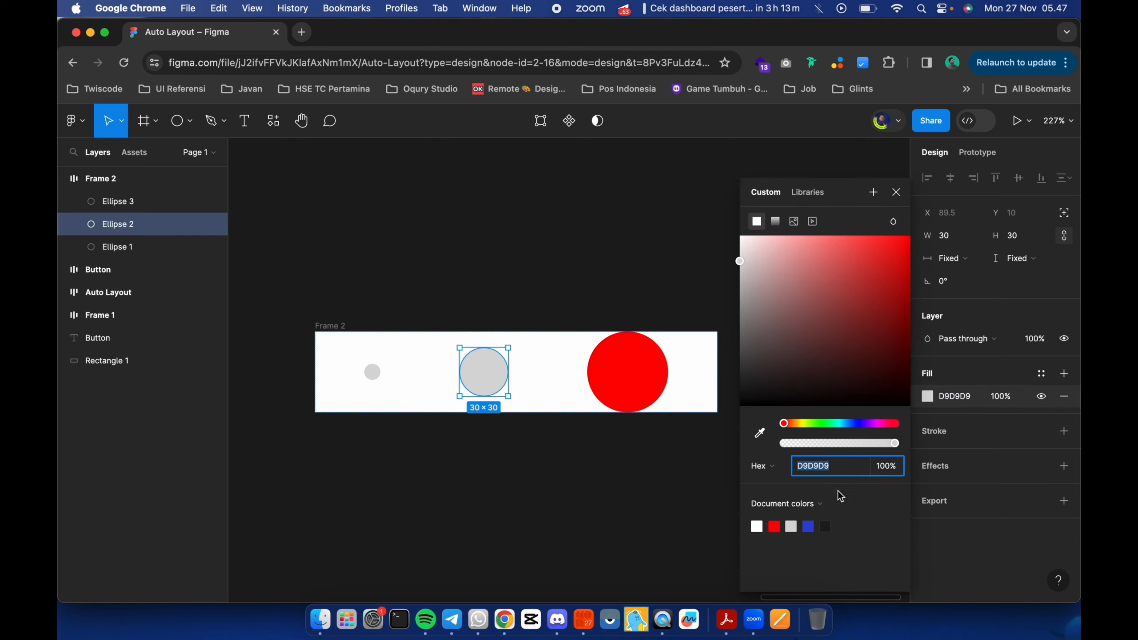
left_click(809, 525)
left_click(373, 372)
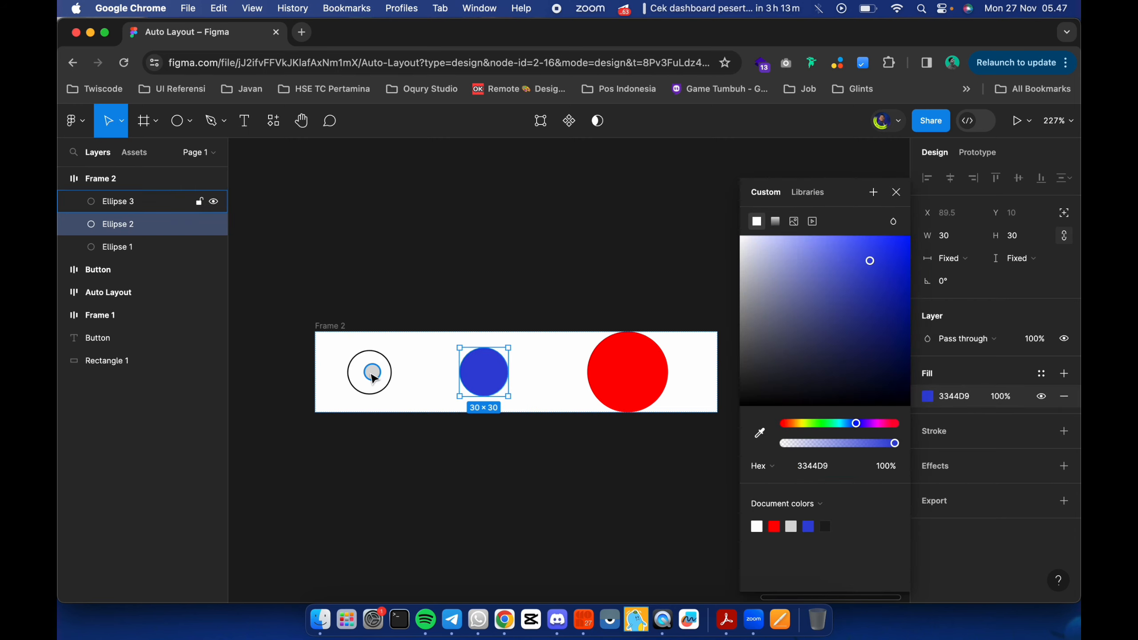
left_click(935, 398)
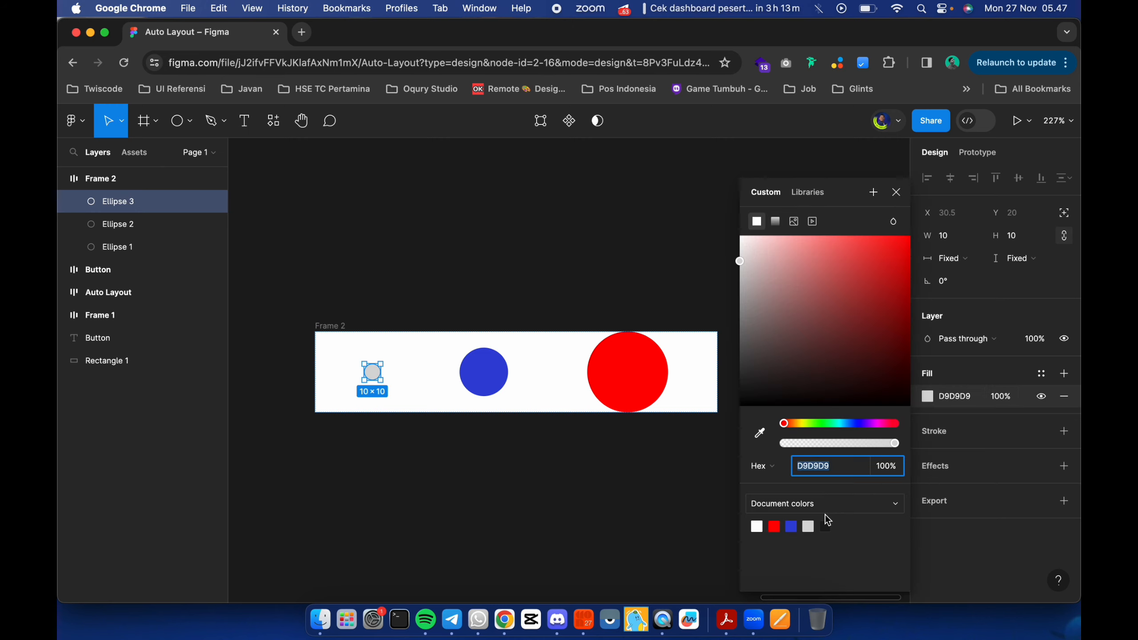
left_click(826, 526)
left_click(897, 192)
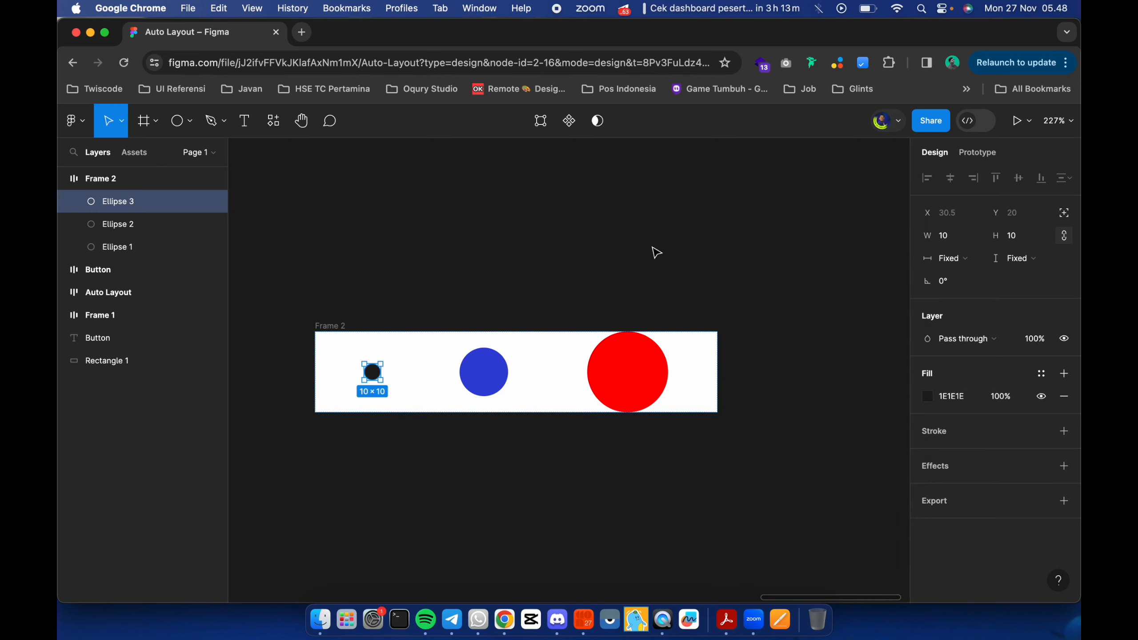
Set the vertical padding of Frame 2 to 32.
left_click(345, 324)
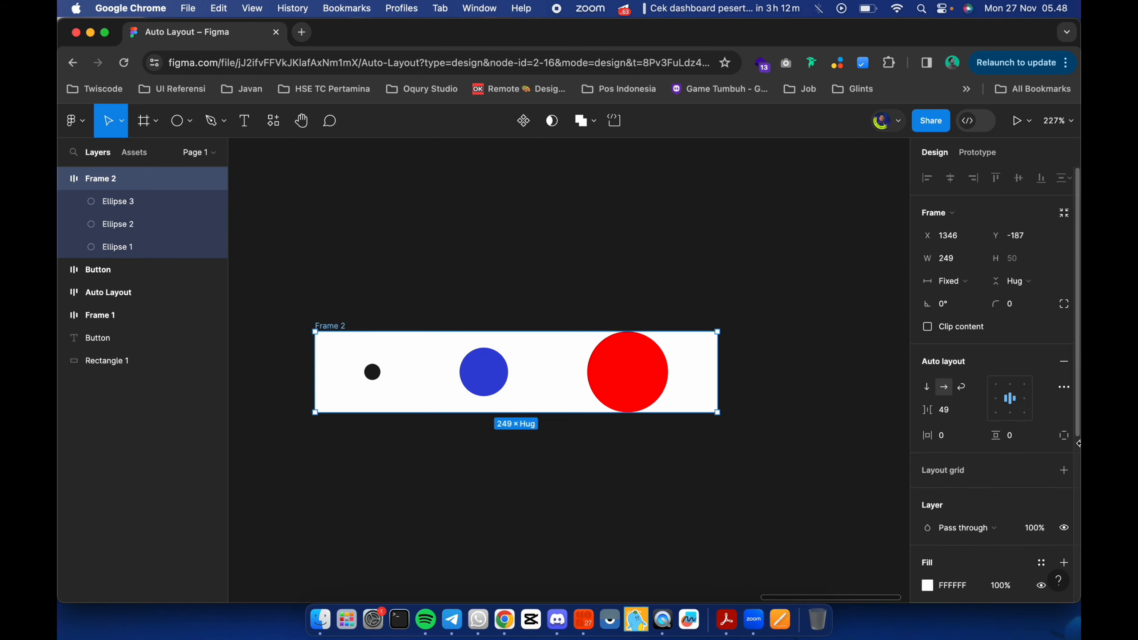
left_click(1026, 440)
type("32")
key("Return")
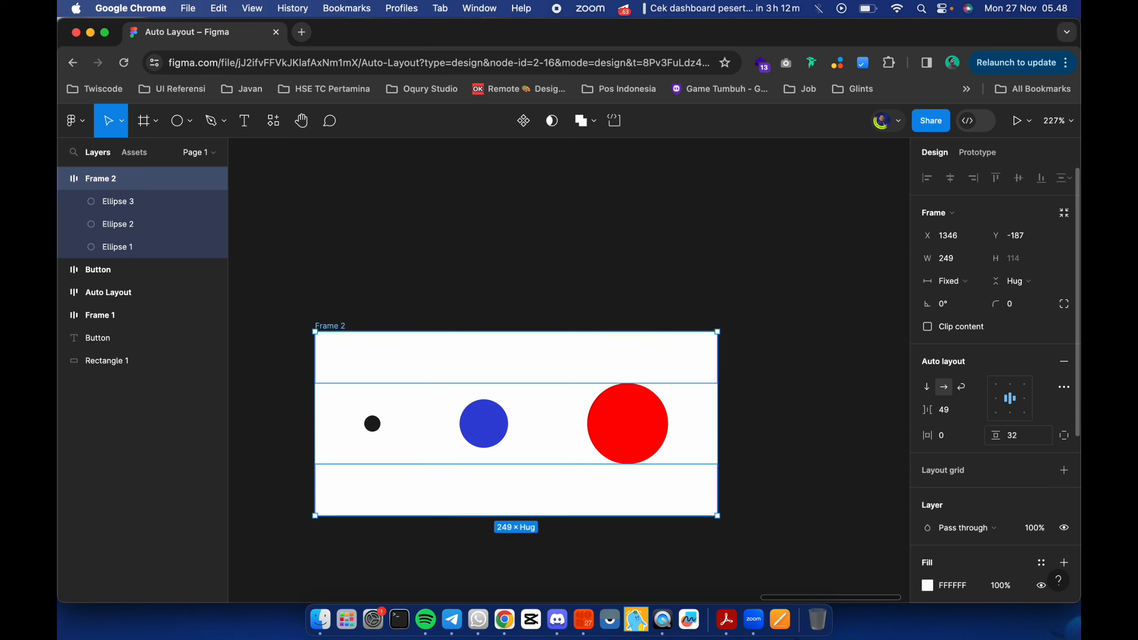
left_click(749, 369)
scroll(750, 369, "down", 2)
scroll(484, 311, "down", 2)
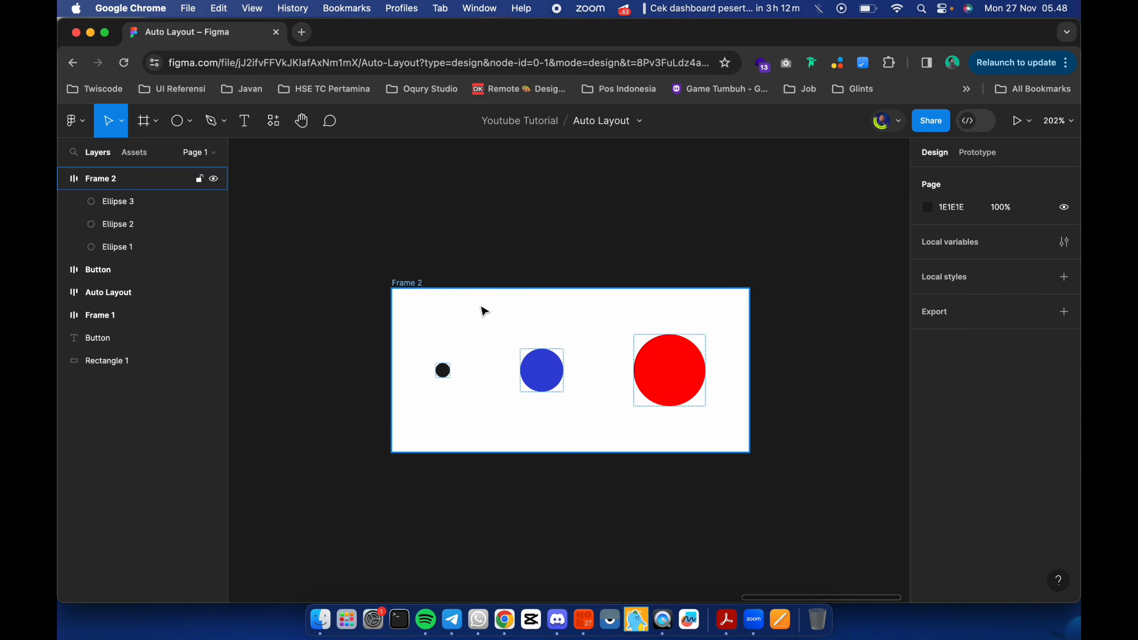
Review the strokes options in Frame 2's advanced auto layout settings, keeping them excluded from layout.
left_click(406, 292)
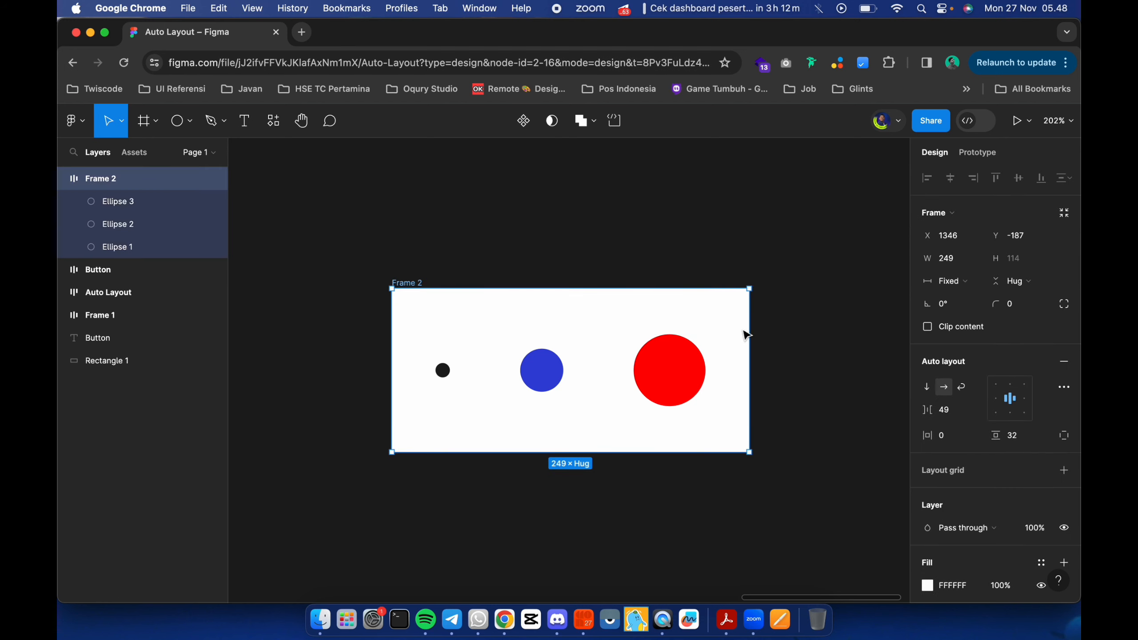
left_click(1065, 388)
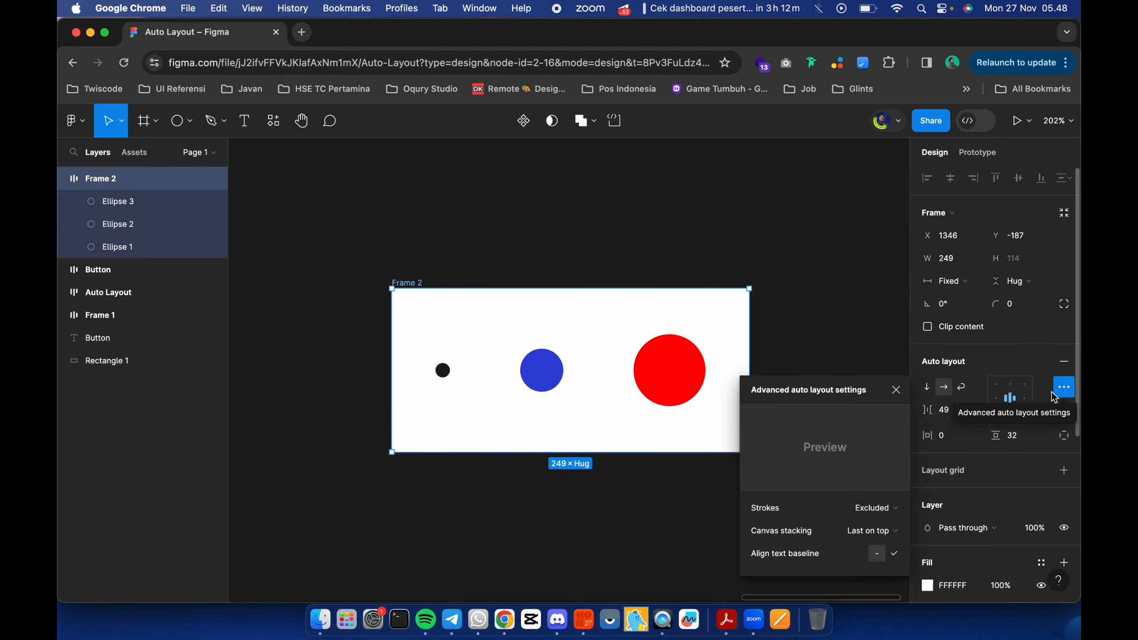
left_click(878, 515)
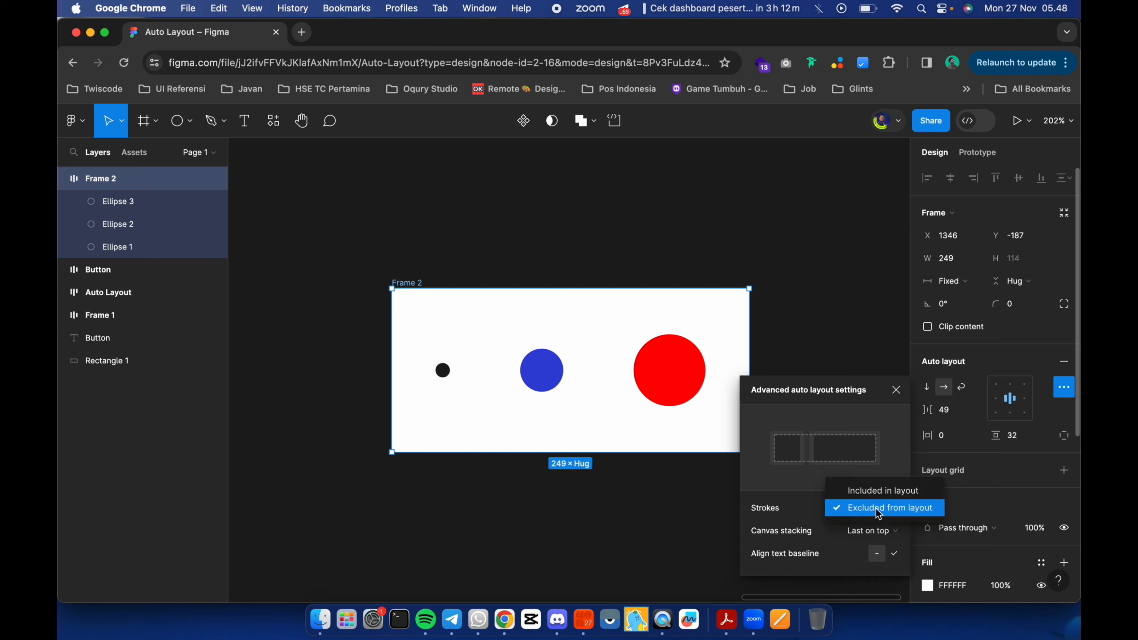
left_click(878, 515)
left_click(1066, 387)
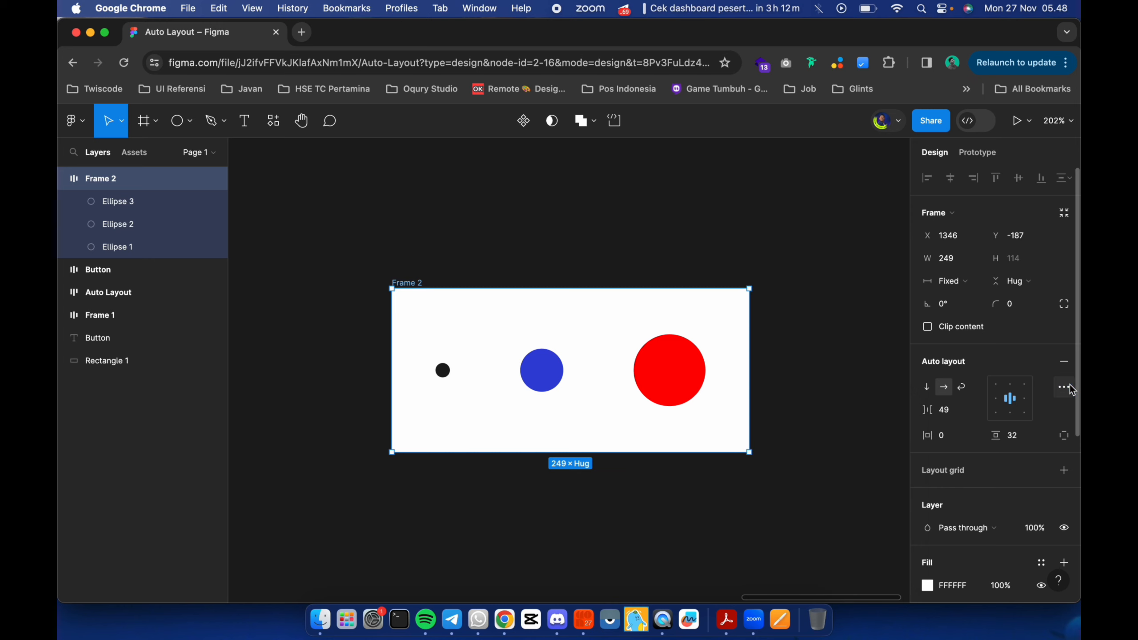
Add a stroke to Frame 2 and color it green 02E70B.
scroll(989, 467, "down", 5)
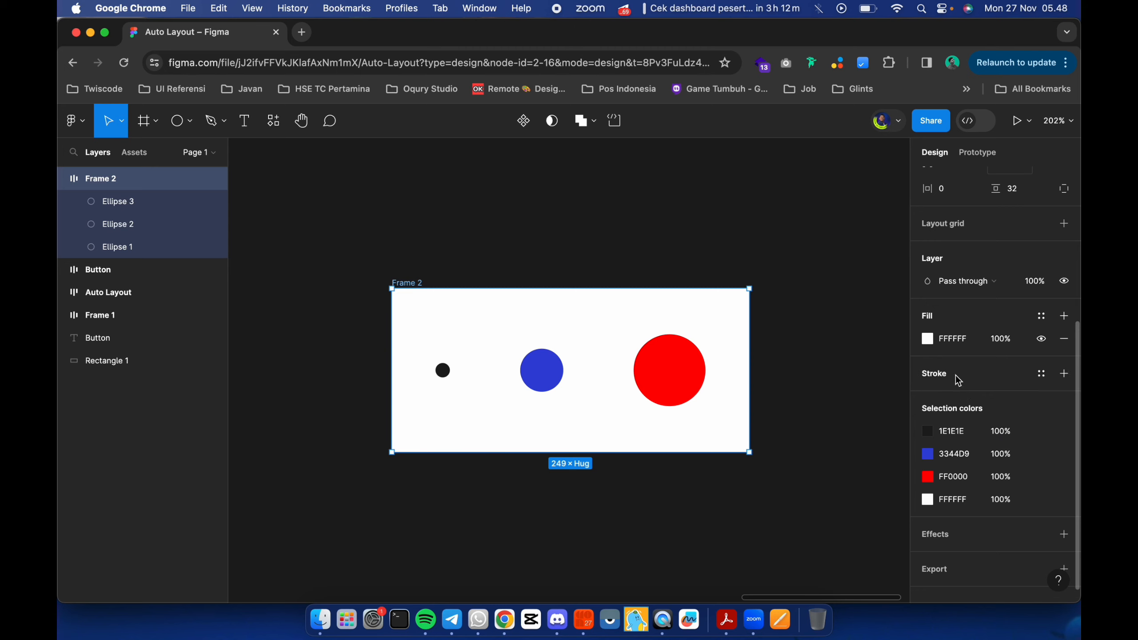
left_click(958, 378)
left_click(928, 395)
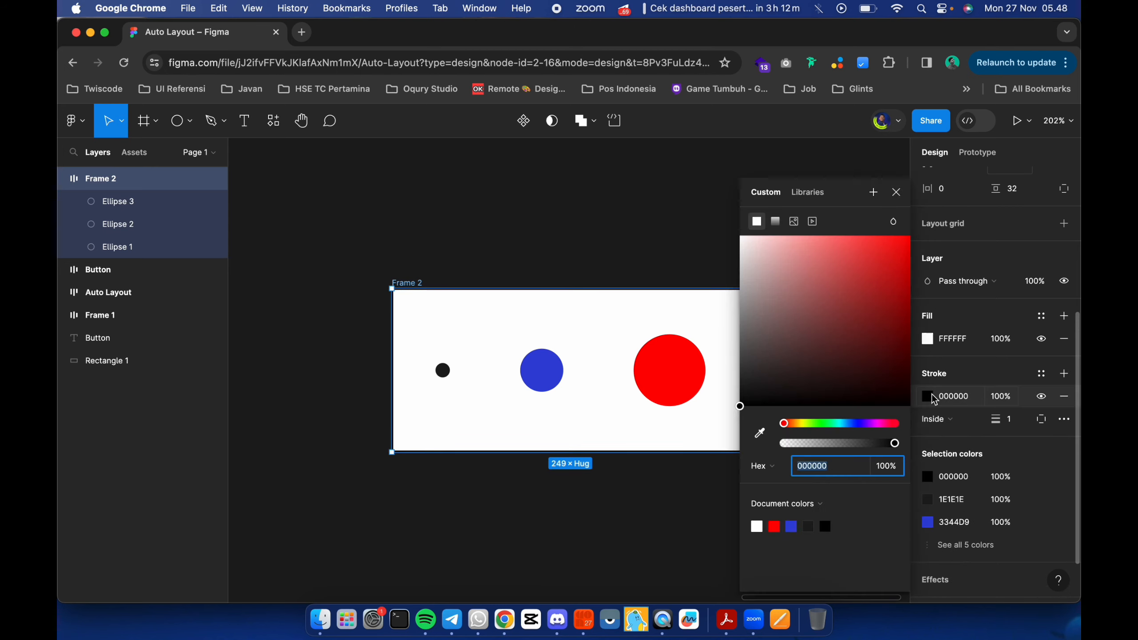
left_click(822, 423)
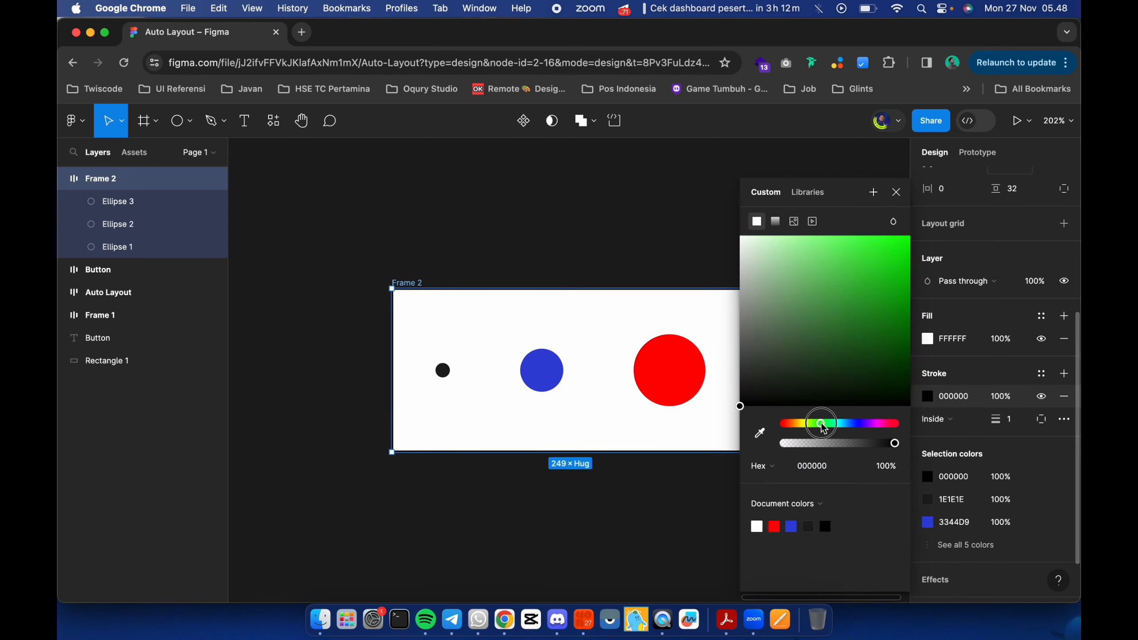
left_click(859, 274)
mouse_move(859, 279)
left_mouse_down()
mouse_move(890, 255)
mouse_move(903, 284)
mouse_move(916, 262)
left_mouse_up()
left_click_drag(917, 264, 912, 255)
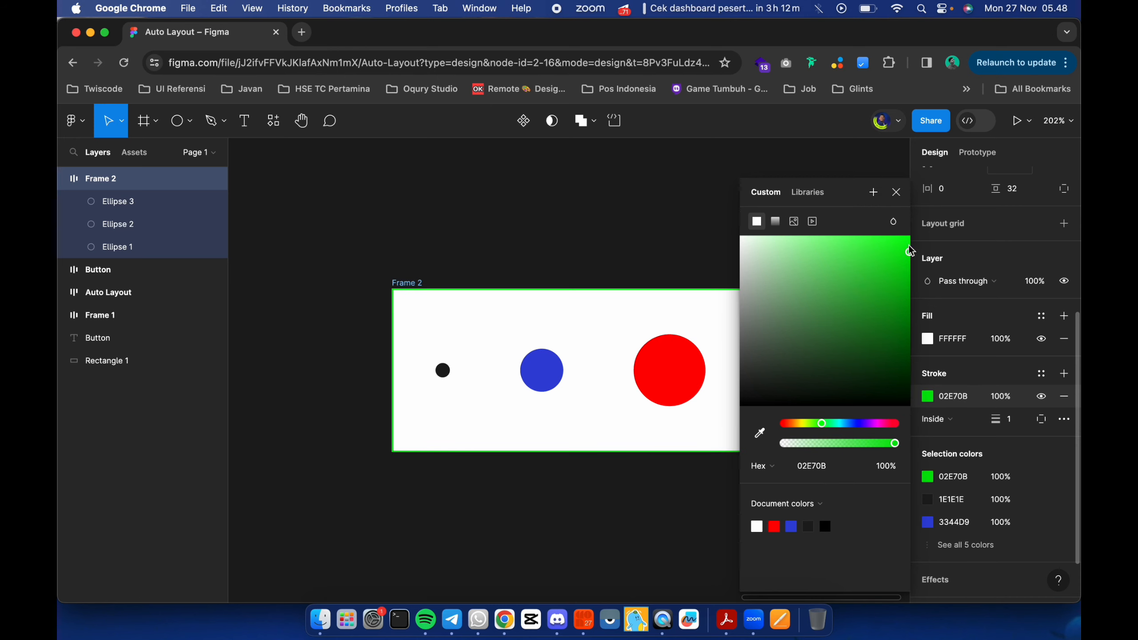
left_click(896, 192)
Try a stroke weight of 20 on Frame 2, then set it to 10.
left_click(1018, 424)
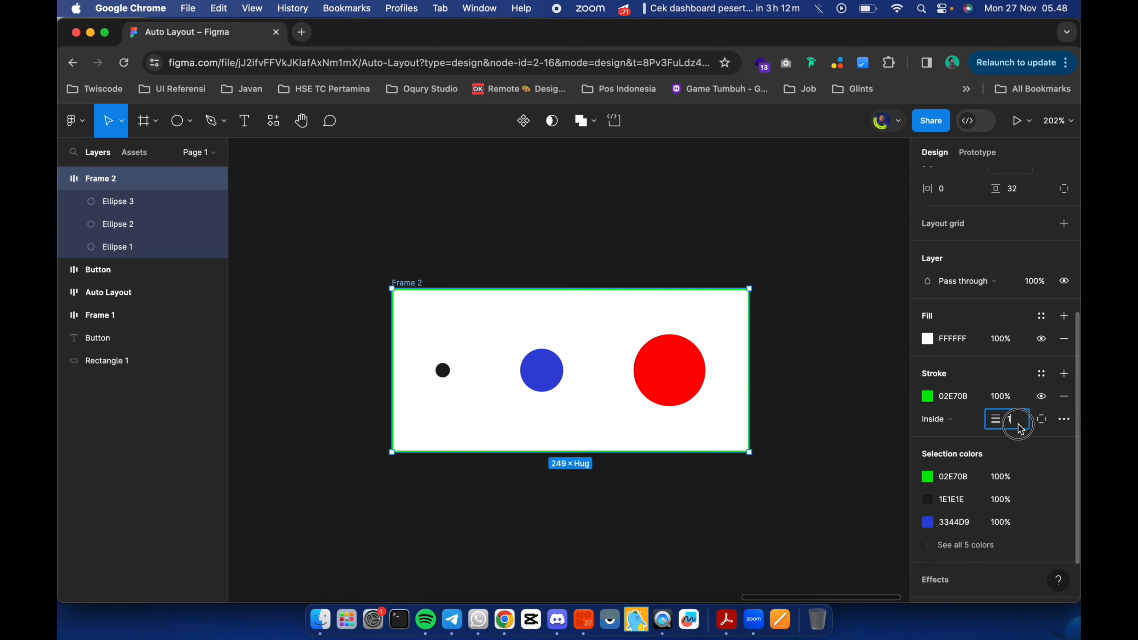
type("20")
key("Return")
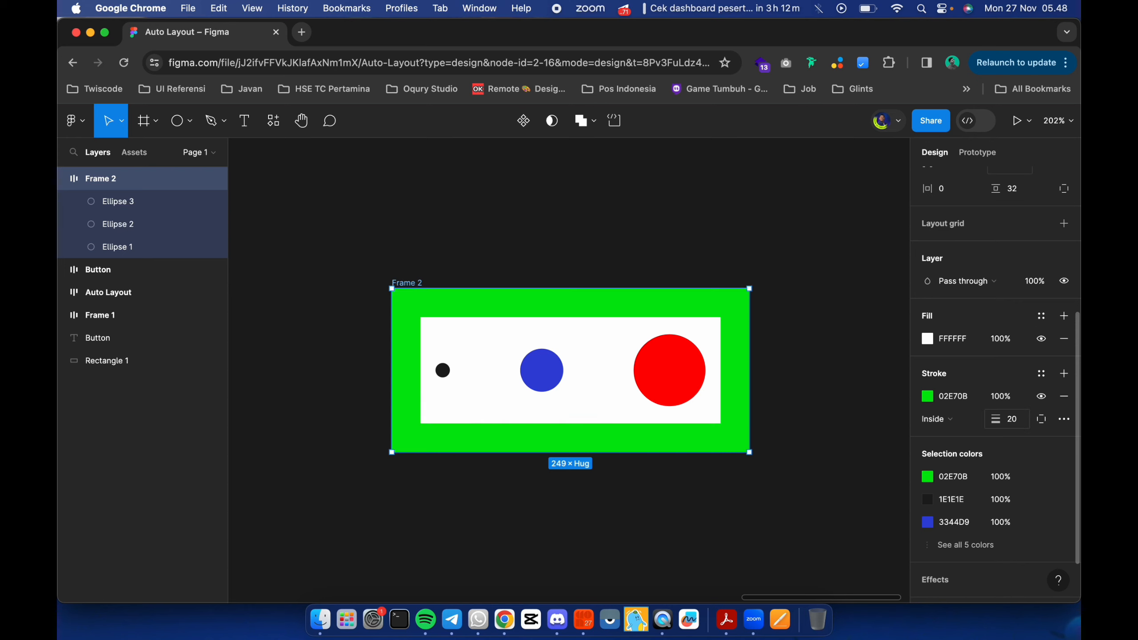
type("10")
key("Return")
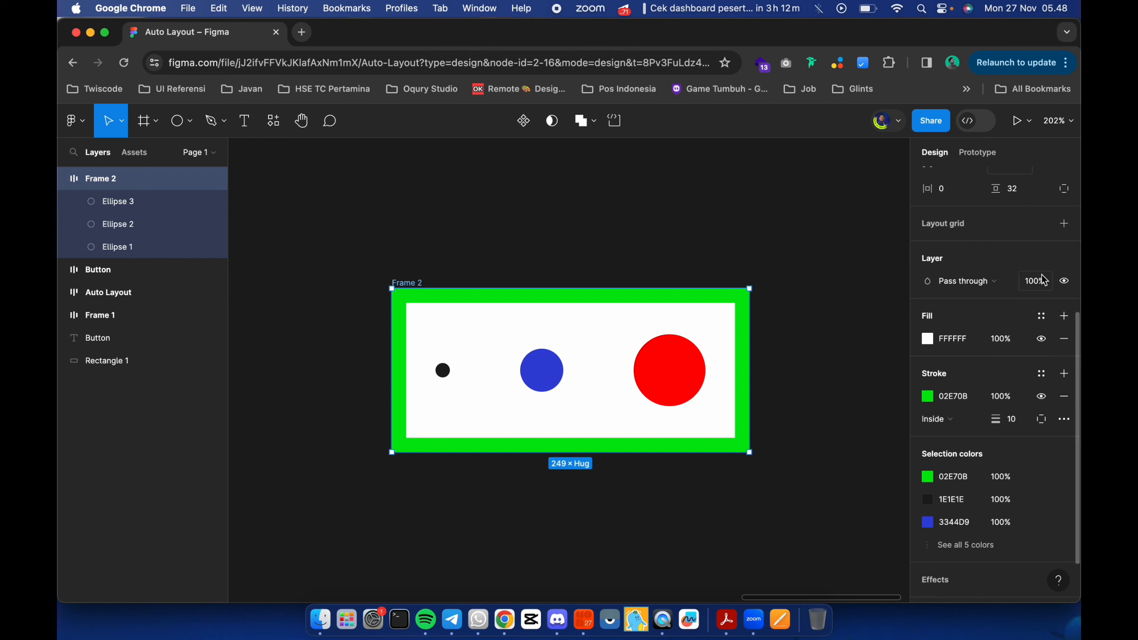
Check the strokes setting of Frame 2 and measure the red circle's distances to the frame edges.
scroll(1062, 314, "up", 5)
left_click(1065, 342)
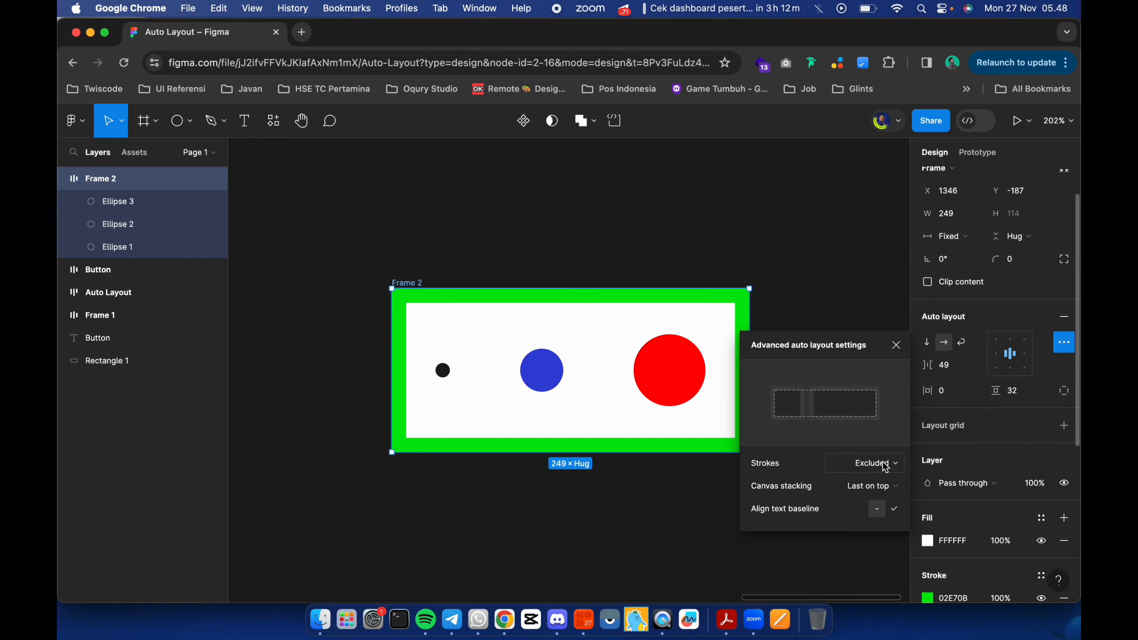
left_click(668, 354)
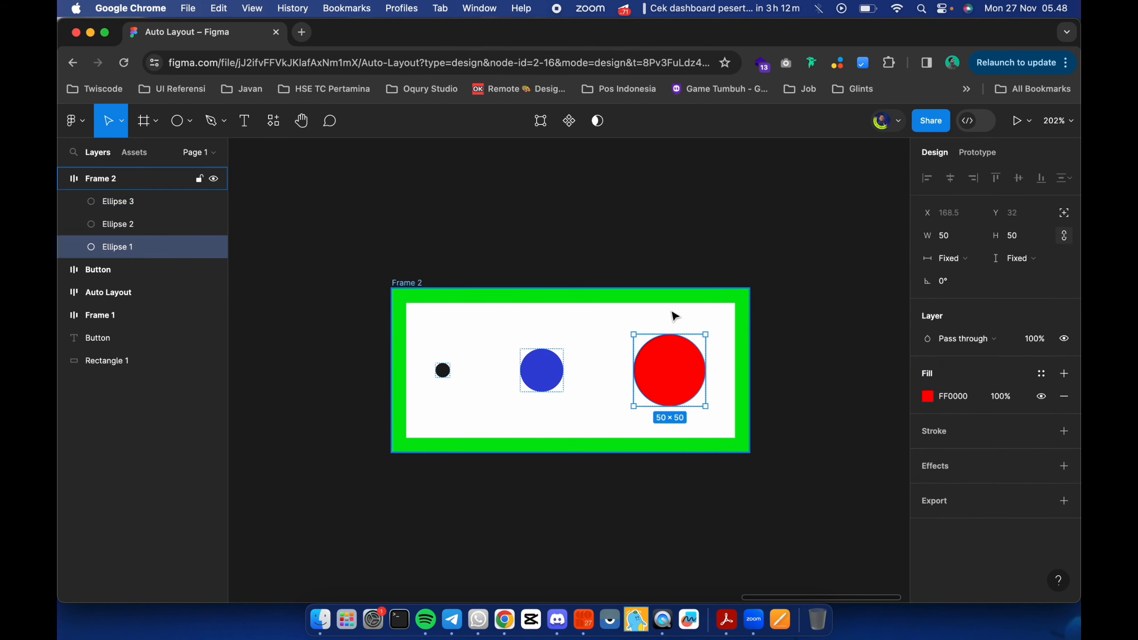
key("alt")
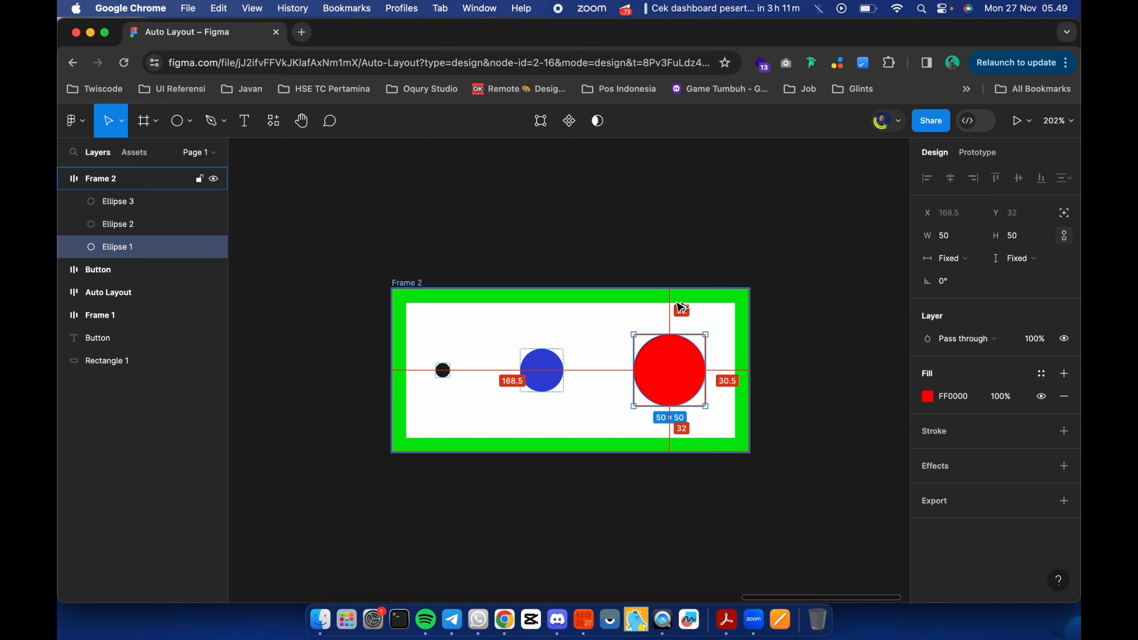
left_click(703, 305)
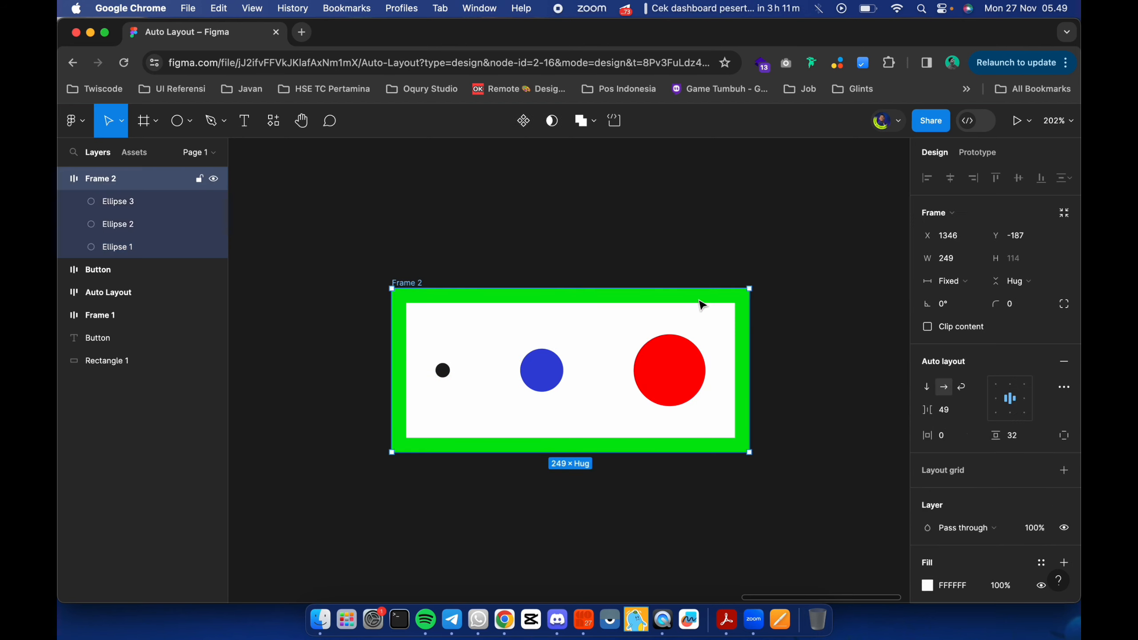
Set the strokes of Frame 2 to be included in layout in the advanced auto layout settings.
left_click(1064, 385)
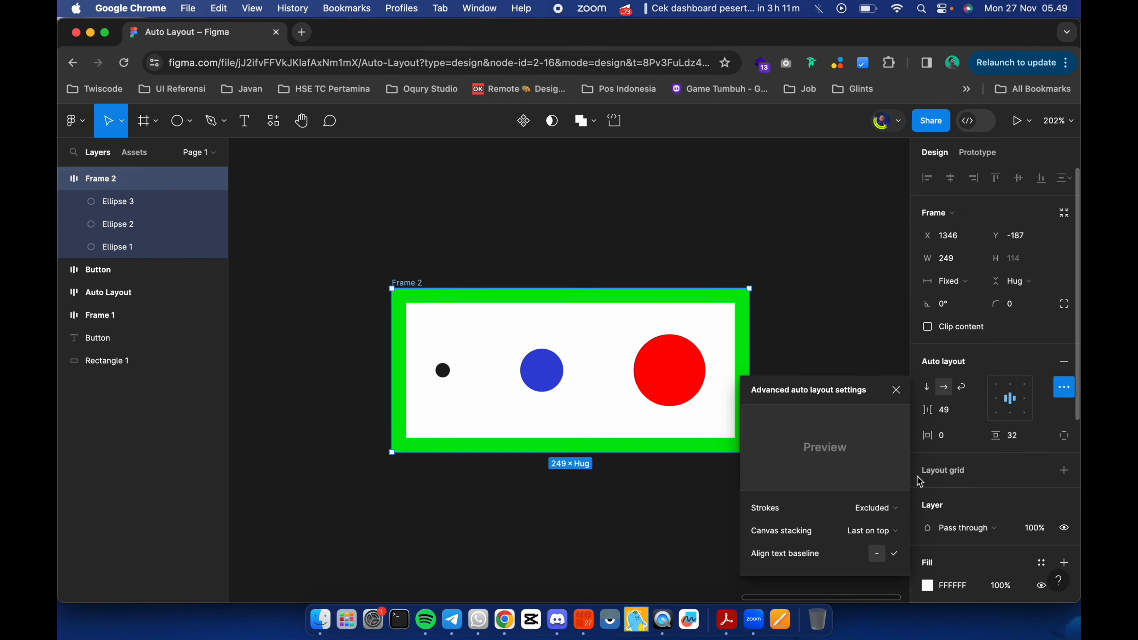
left_click(874, 506)
left_click(878, 491)
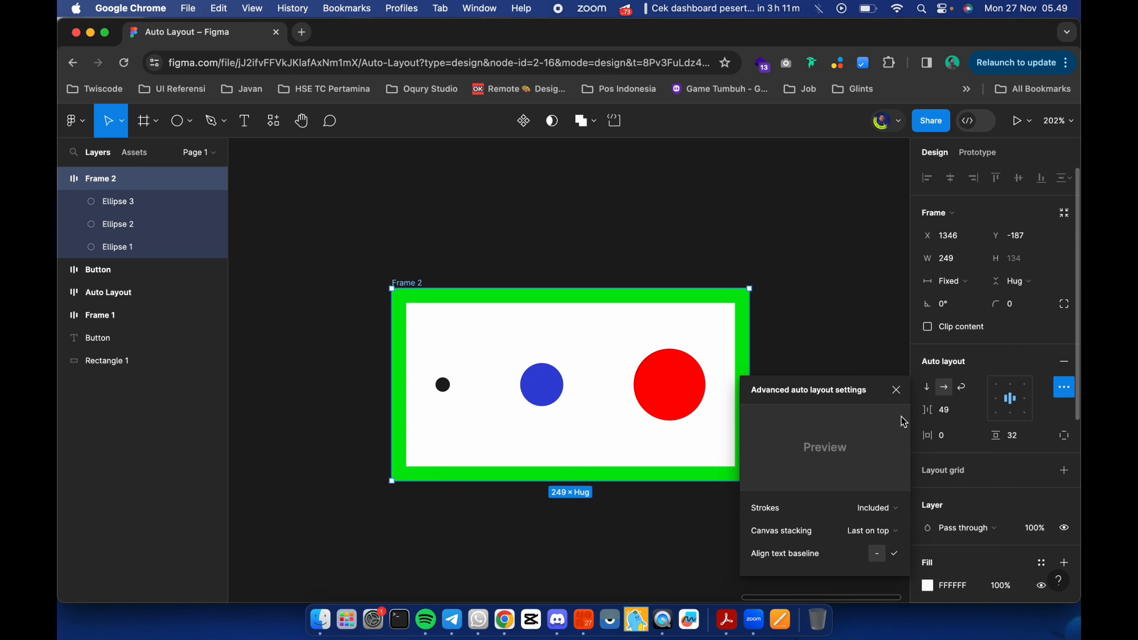
left_click(896, 391)
Measure the red circle's distances to Frame 2 again with the strokes included in layout.
left_click(673, 381)
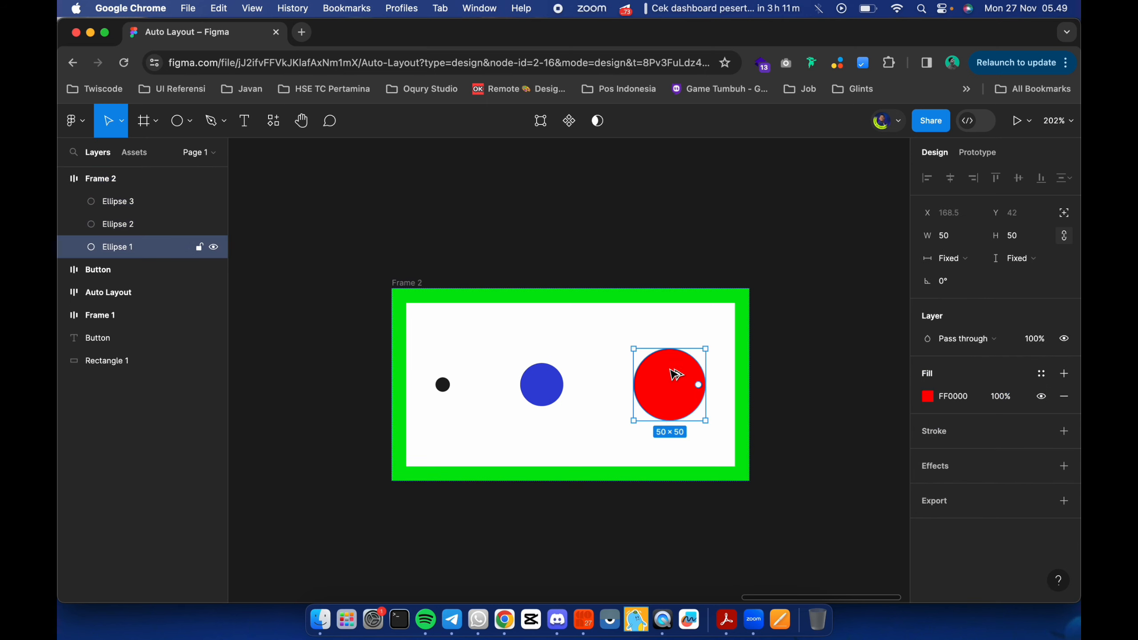
key("alt")
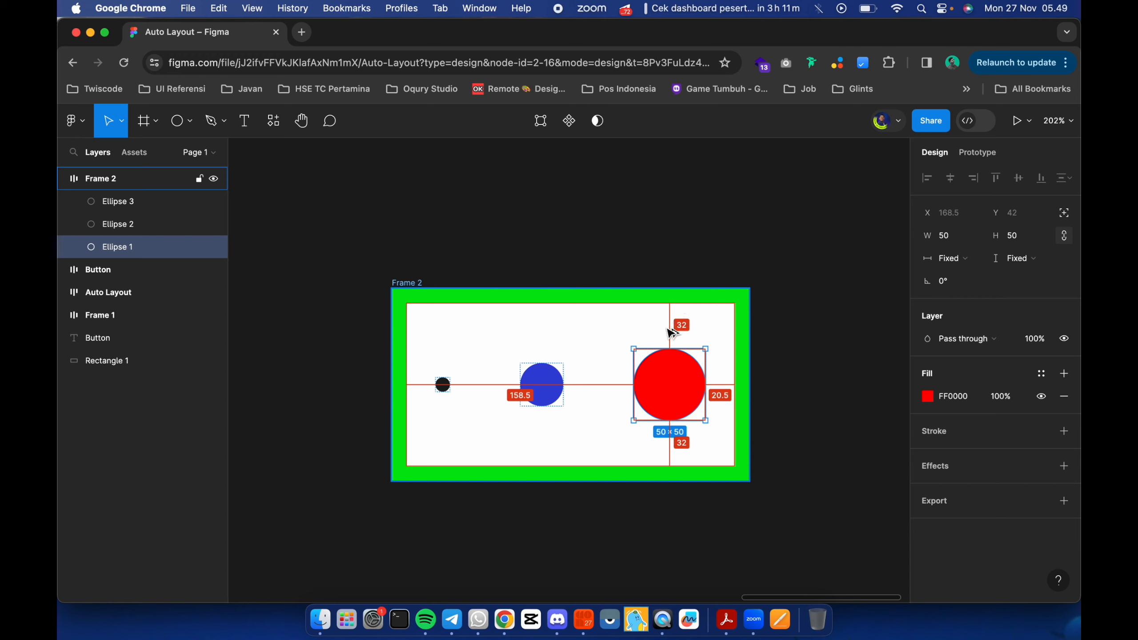
key("alt")
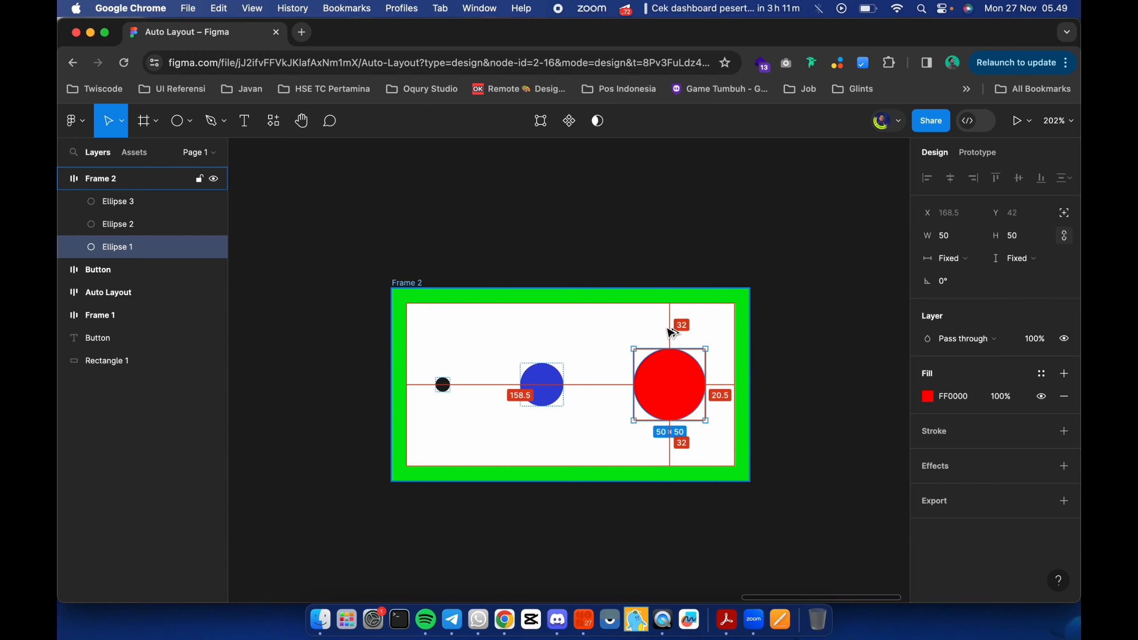
left_click(803, 308)
Review Frame 2's stroke properties and its strokes option in the advanced auto layout settings.
left_click(397, 283)
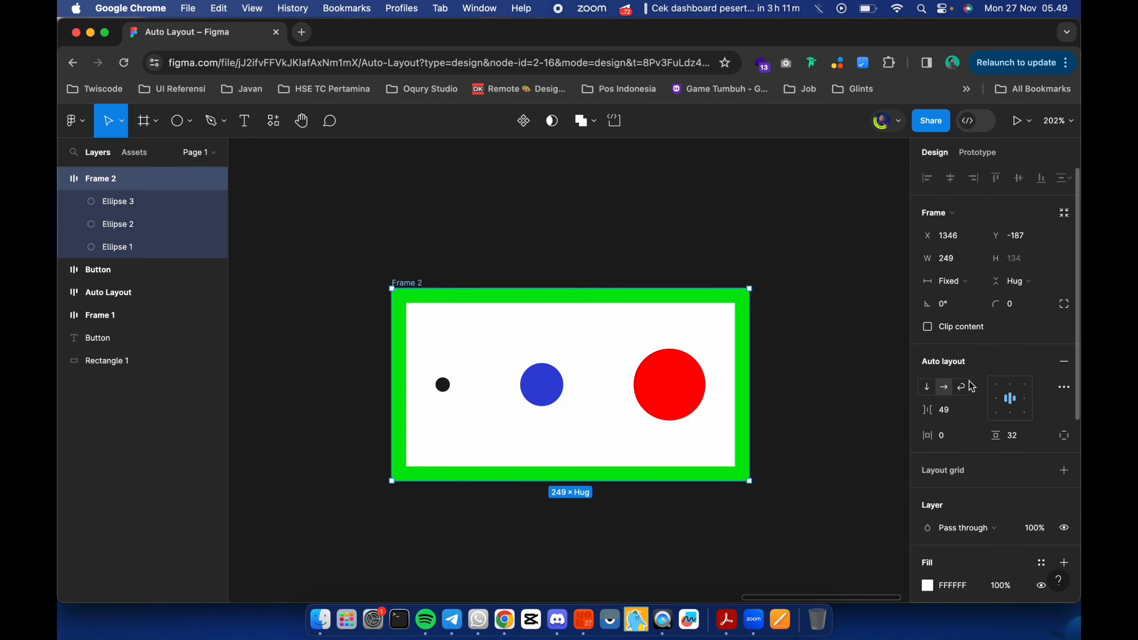
scroll(1012, 514, "down", 5)
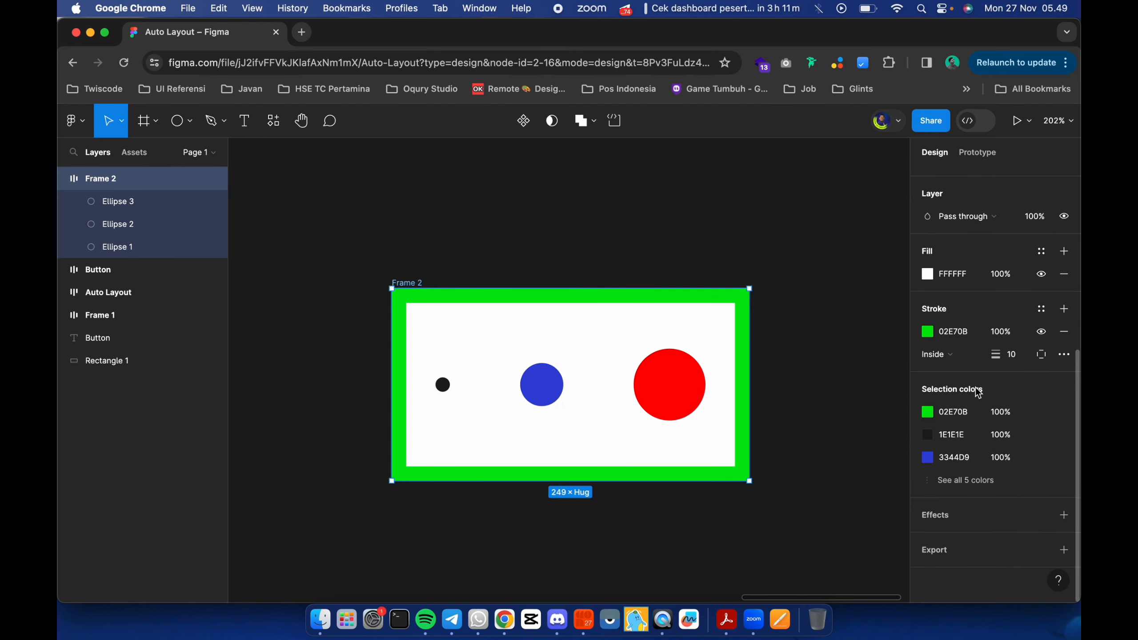
scroll(1025, 344, "up", 4)
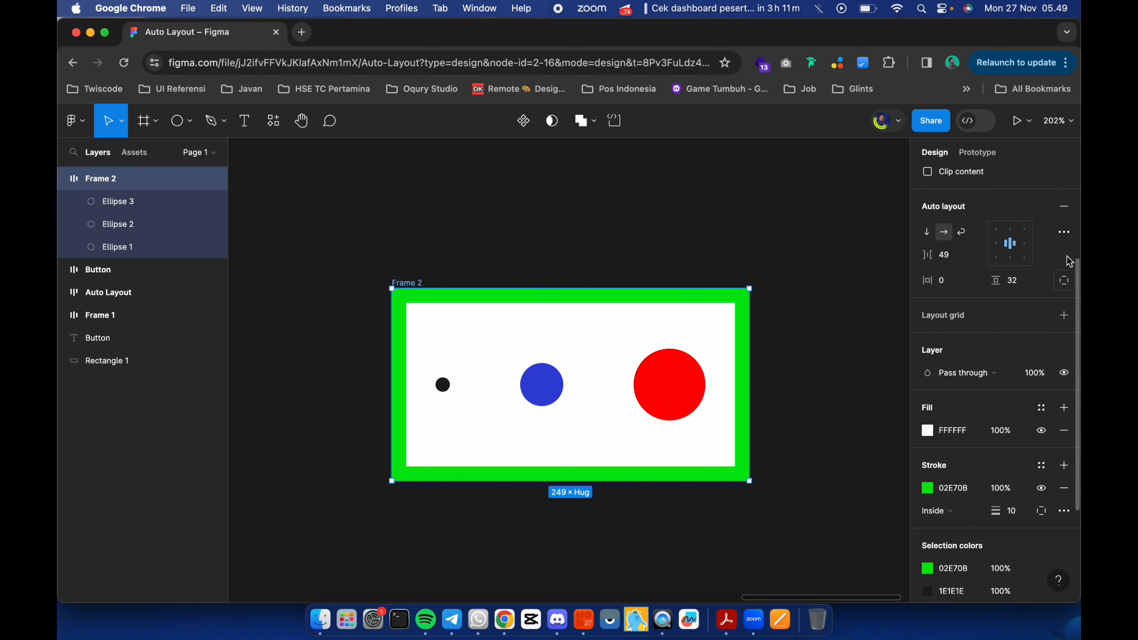
left_click(1065, 231)
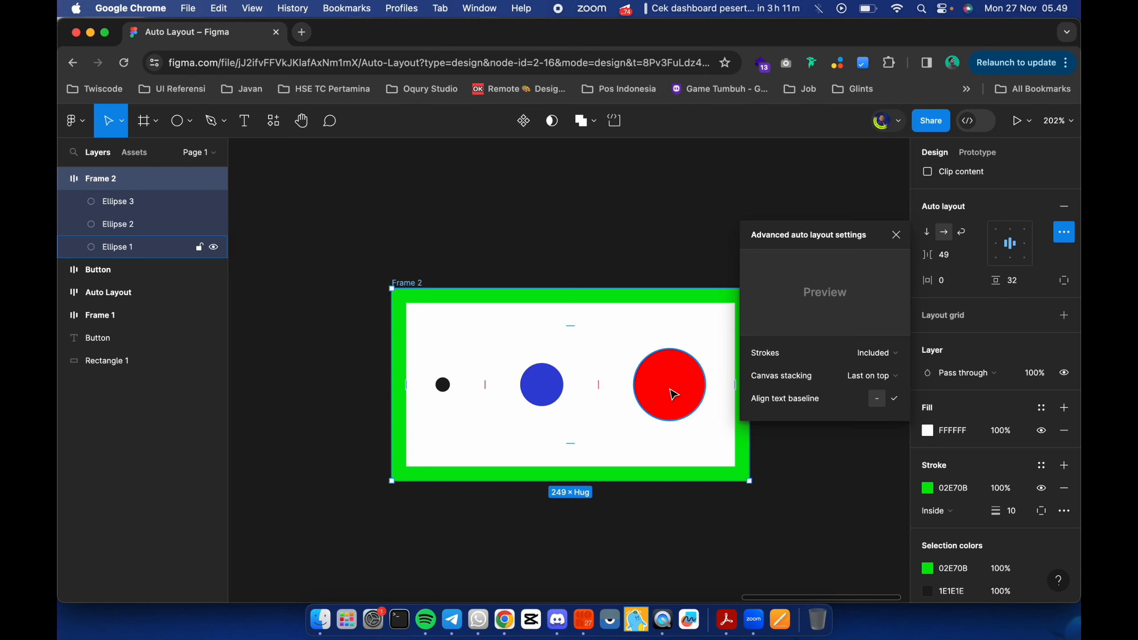
left_click(683, 359)
left_click(685, 322)
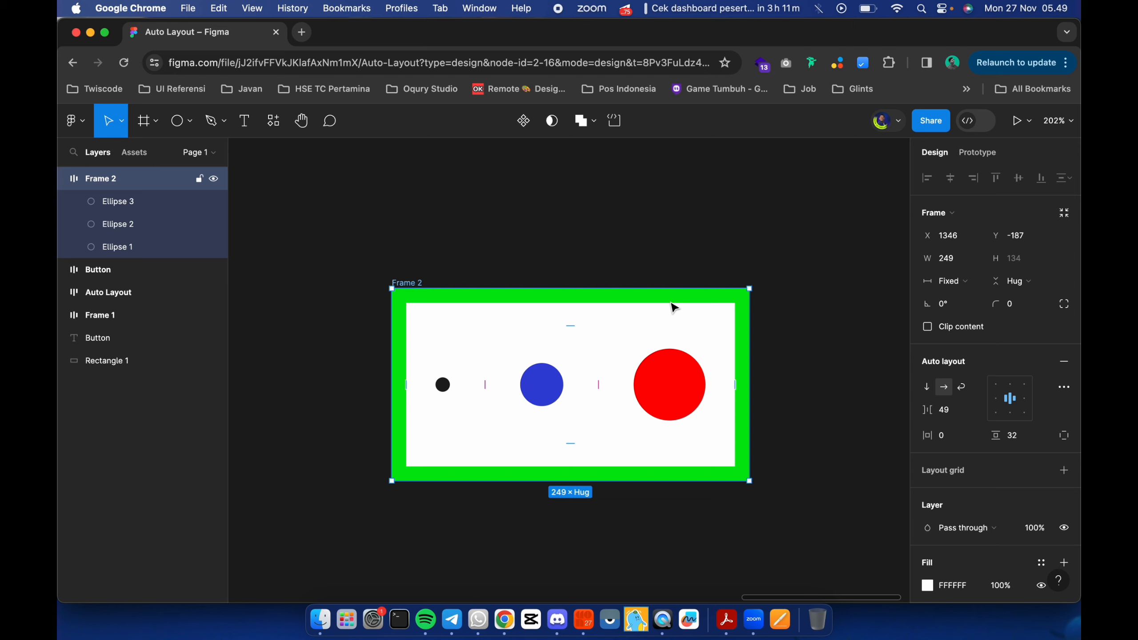
Inspect the top, right and bottom padding values of Frame 2 on the canvas.
left_click(579, 328)
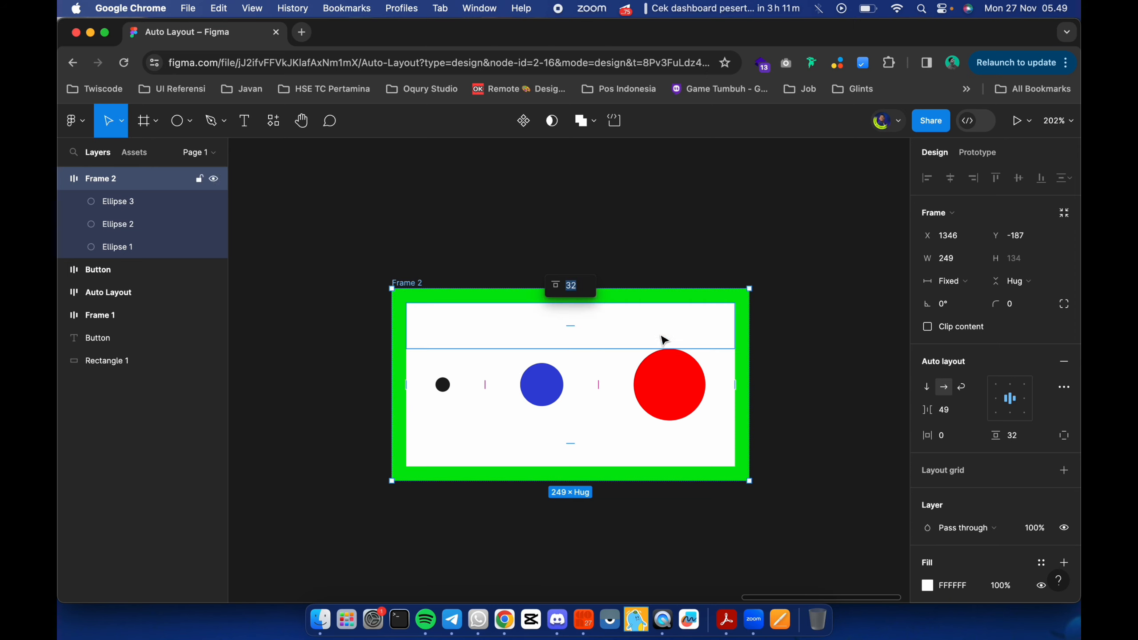
left_click(720, 392)
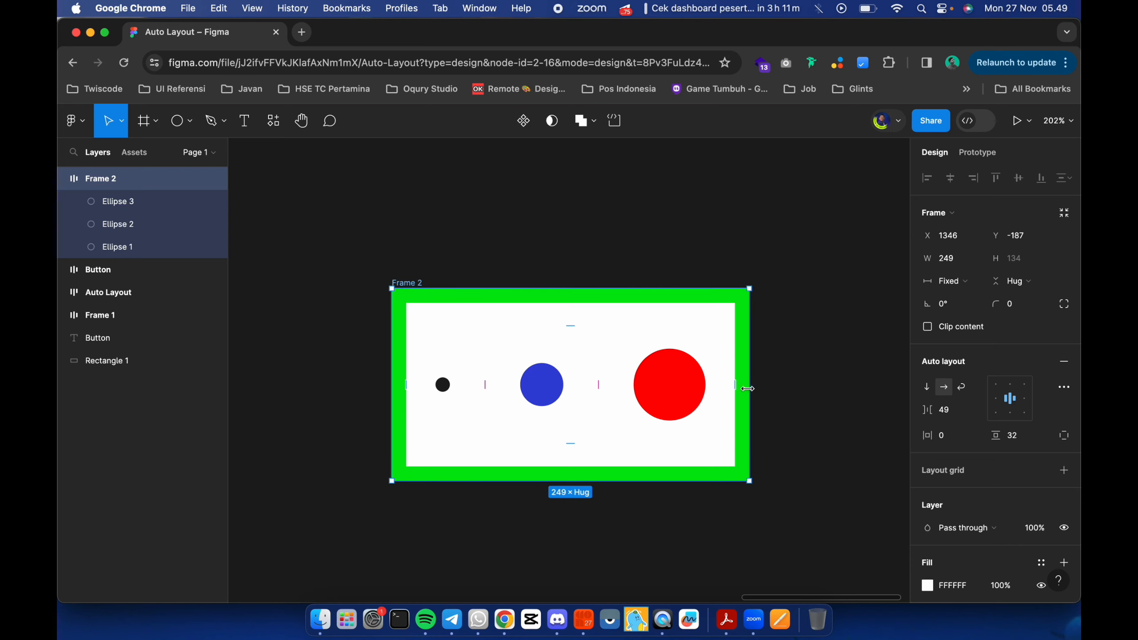
left_click(737, 386)
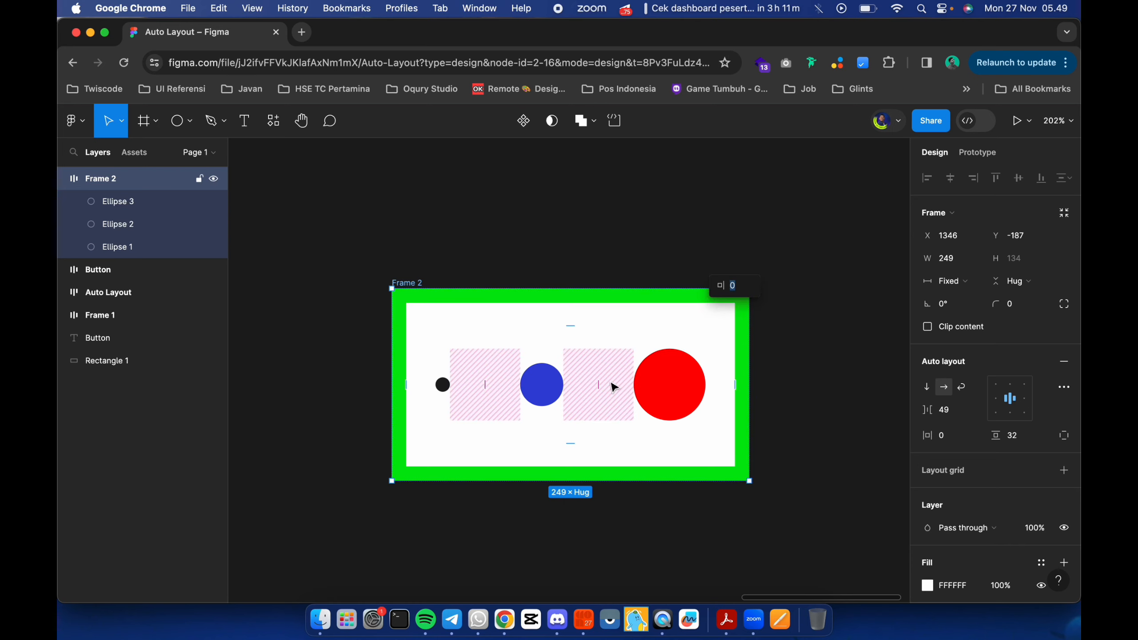
left_click(554, 445)
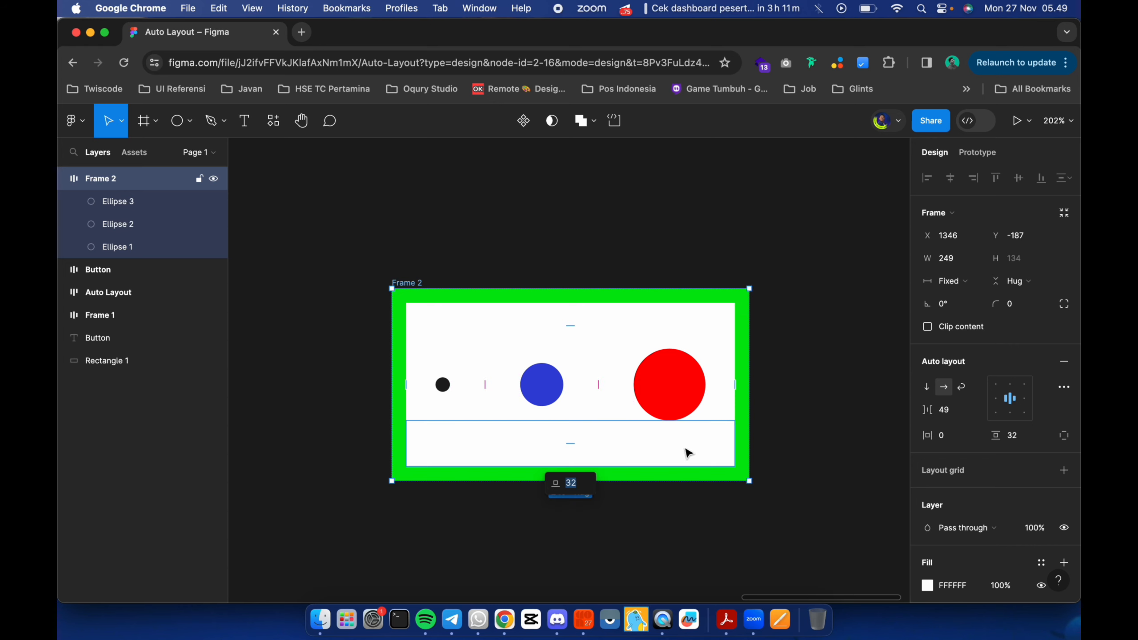
left_click(791, 403)
Preview the canvas stacking option in Frame 2's advanced auto layout settings.
left_click(416, 282)
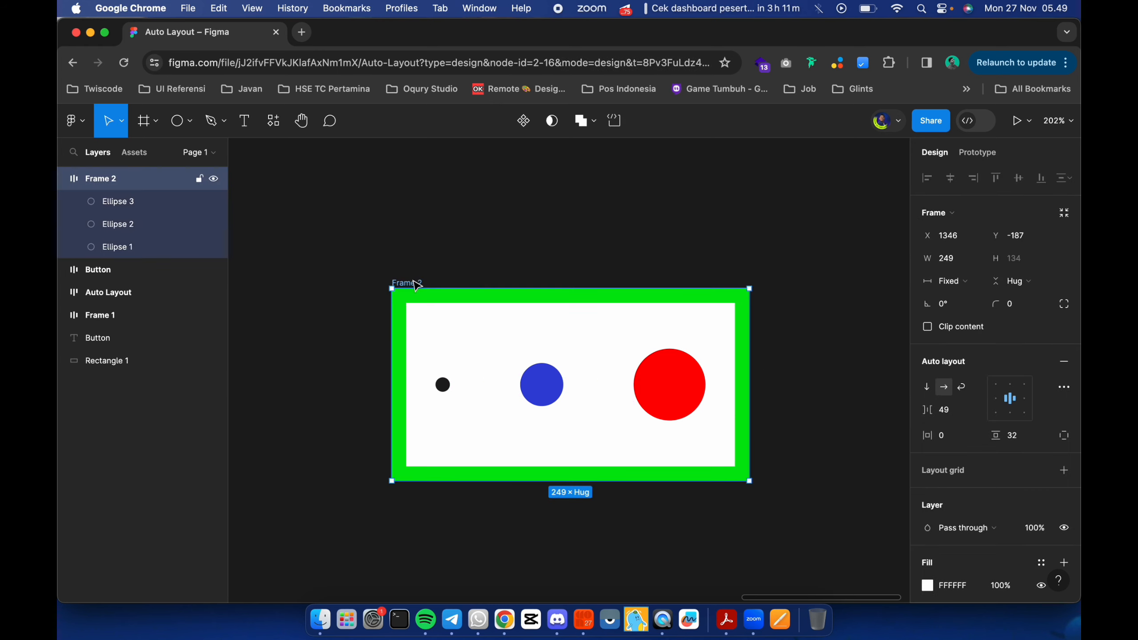
left_click(1067, 388)
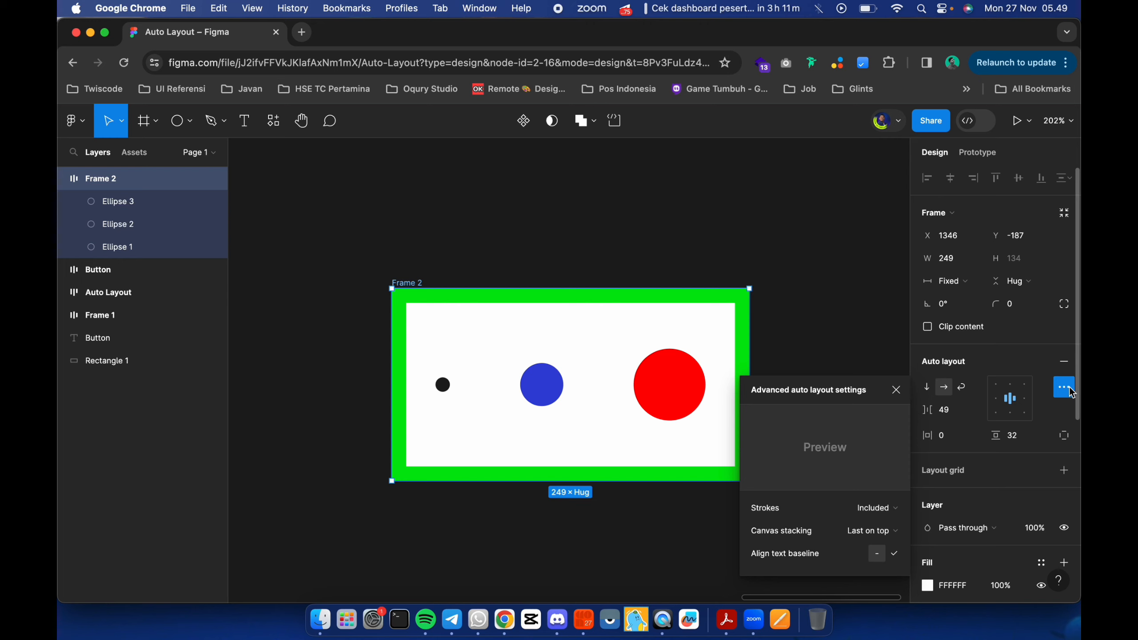
mouse_move(878, 531)
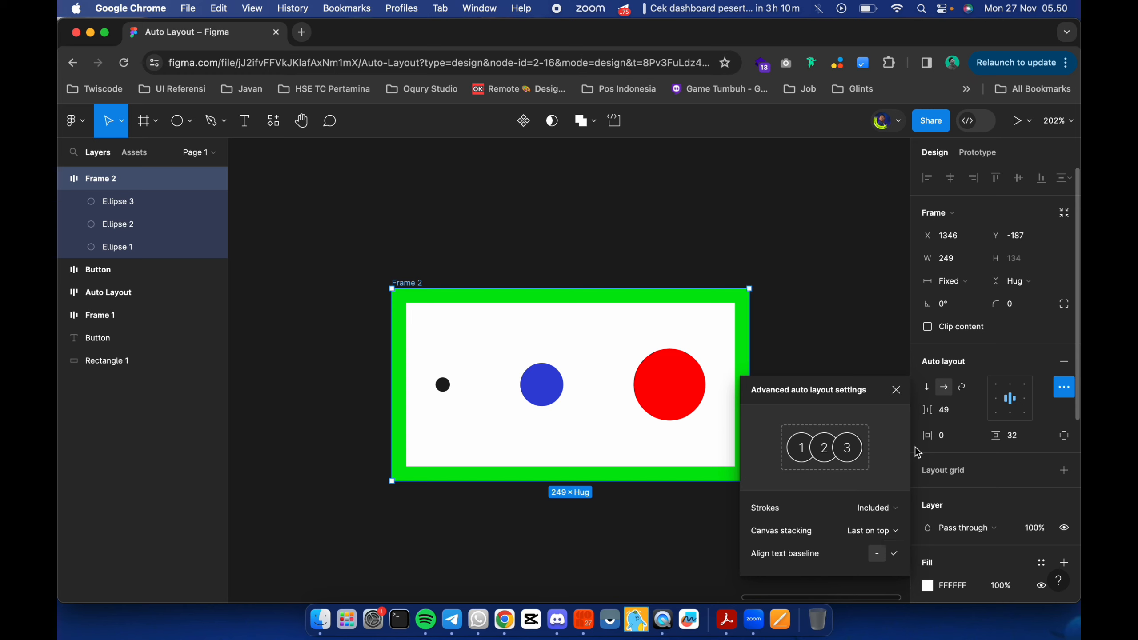
left_click(896, 390)
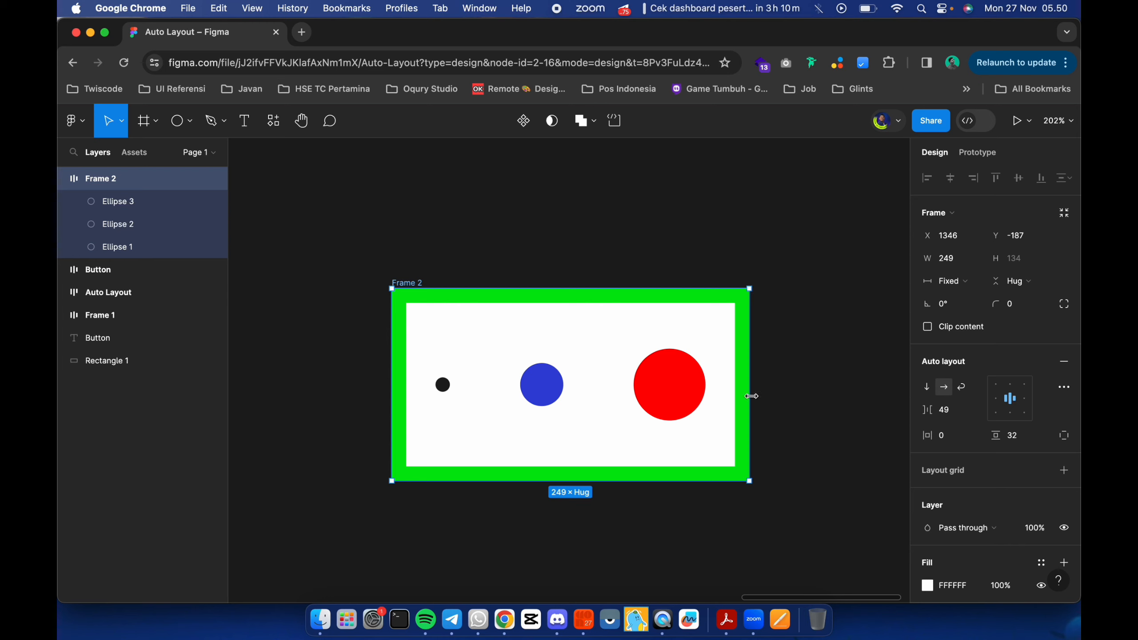
Narrow Frame 2 to a width of 128 and set the gap between its circles to 0.
left_click_drag(749, 394, 576, 394)
left_click(509, 393)
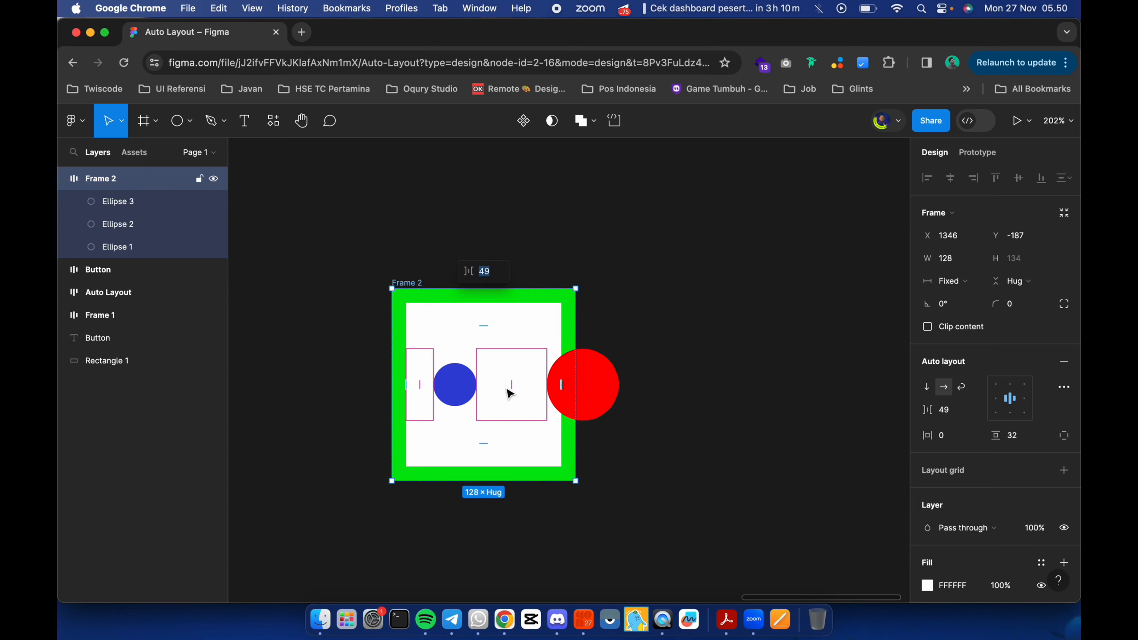
type("0")
key("Return")
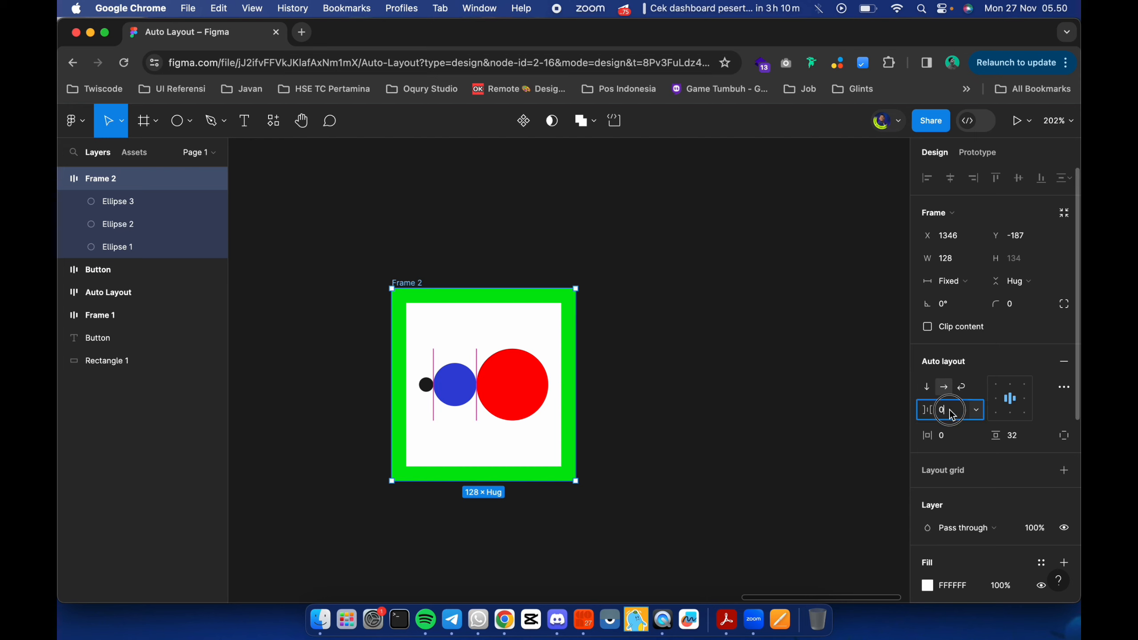
Lower the gap of Frame 2 to -5 so that the circles overlap.
key("Down")
key("Down")
key("Down")
key("Down")
key("Down")
key("Down")
key("Down")
key("Down")
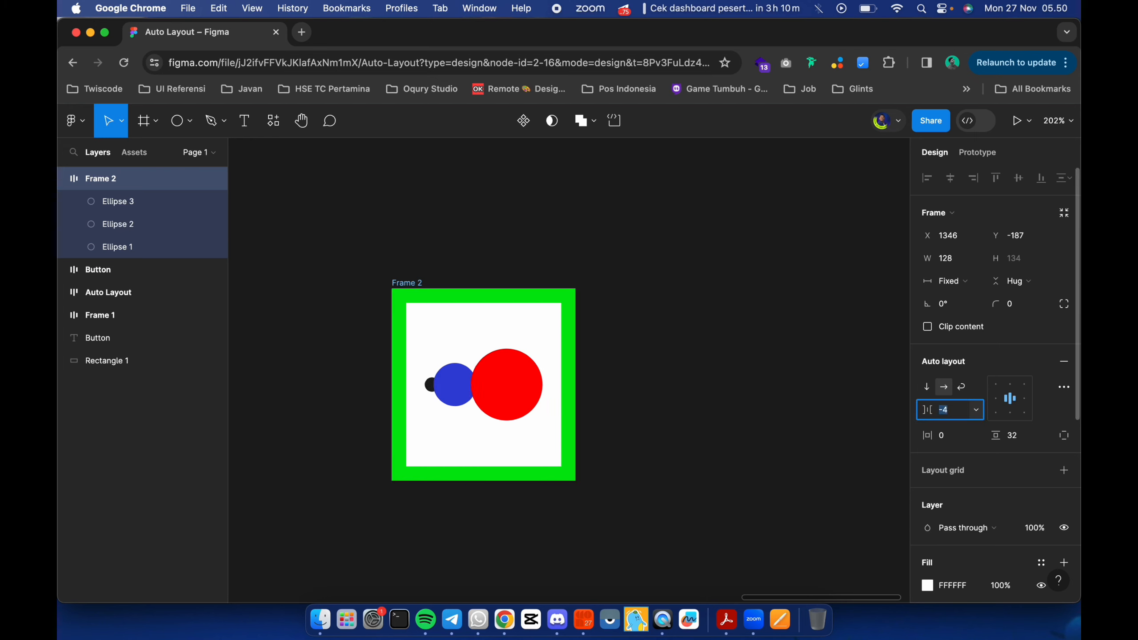
key("Up")
key("Up")
key("Up")
left_click(599, 316)
left_click(400, 283)
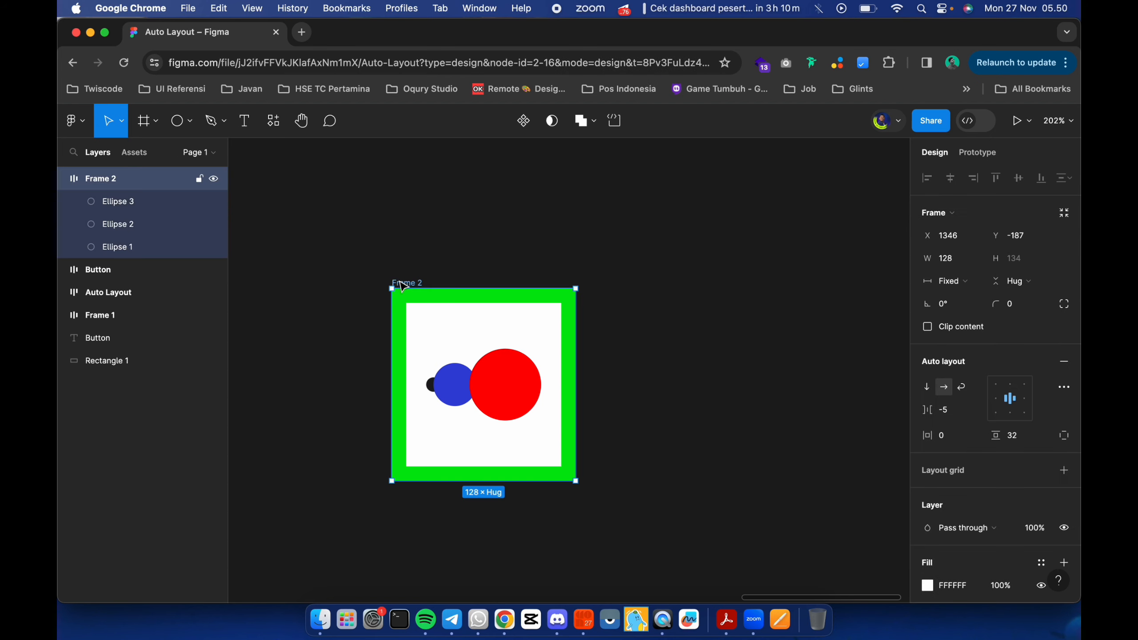
left_click(1065, 394)
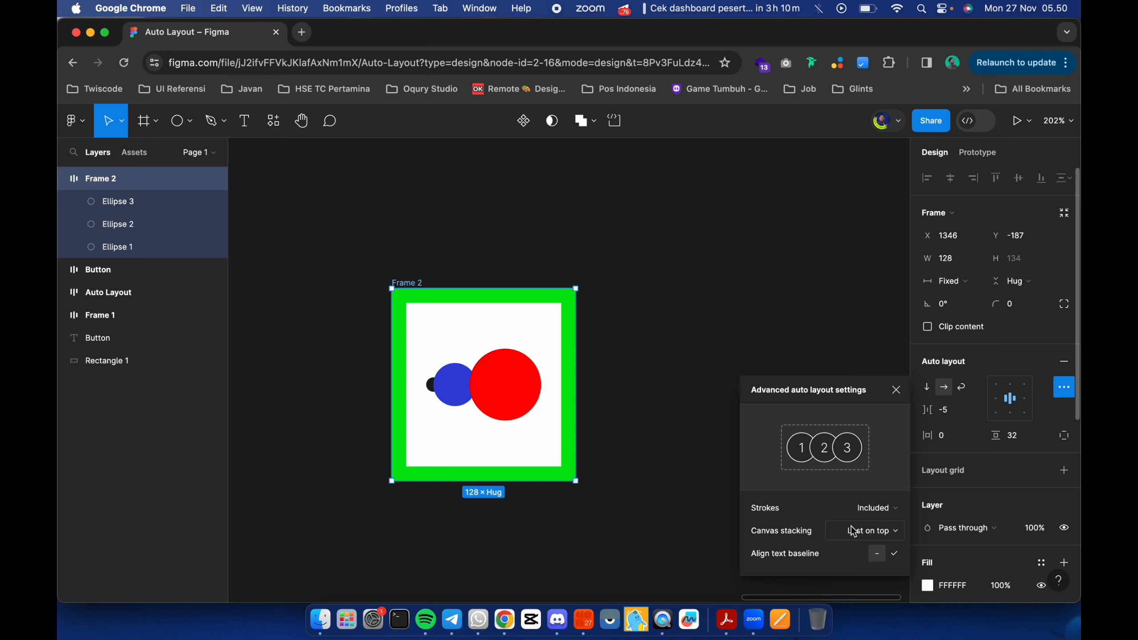
left_click(491, 397)
Rename the circle layers in Frame 2 by colour: "merah" for red, "biru" for blue and "hitam" for black.
double_click(135, 247)
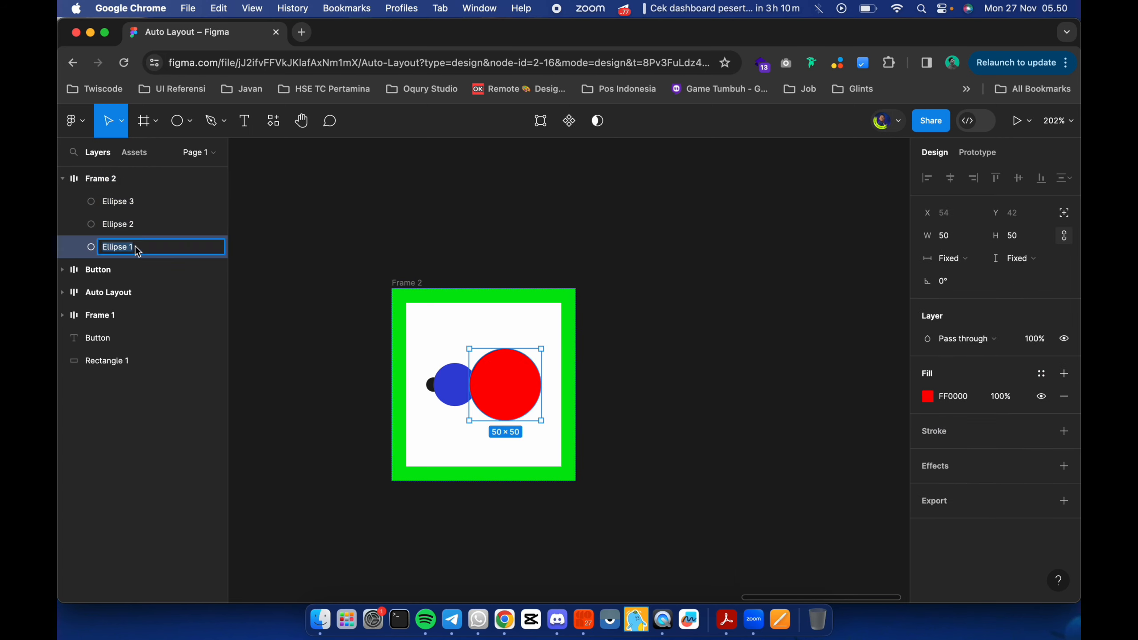
type("merah")
key("Return")
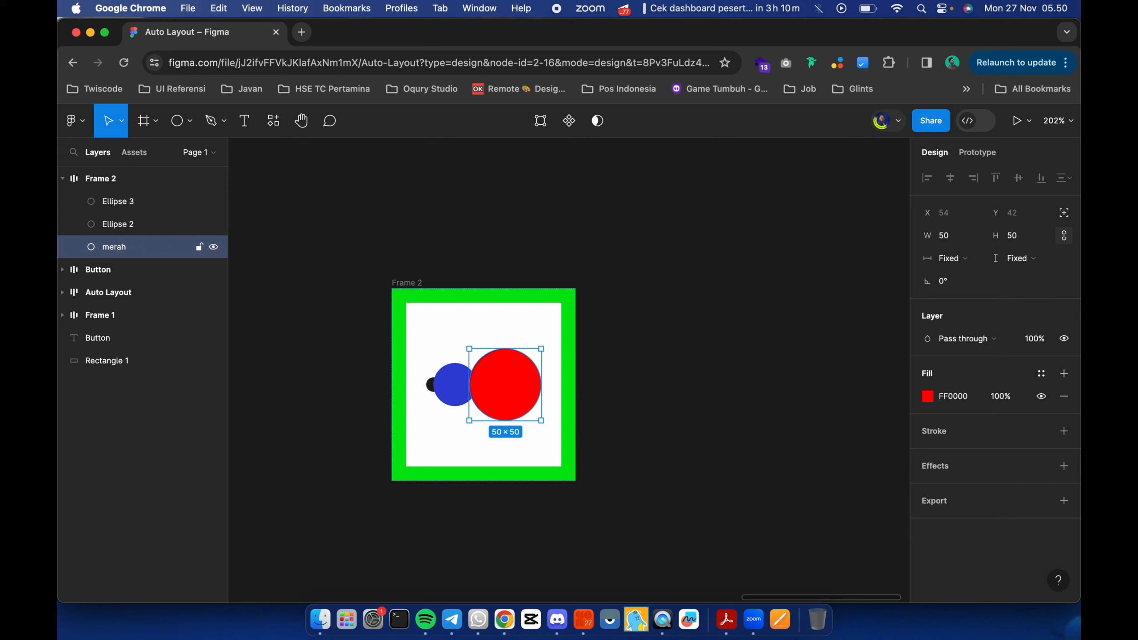
left_click(123, 225)
double_click(123, 225)
type("biru")
key("Return")
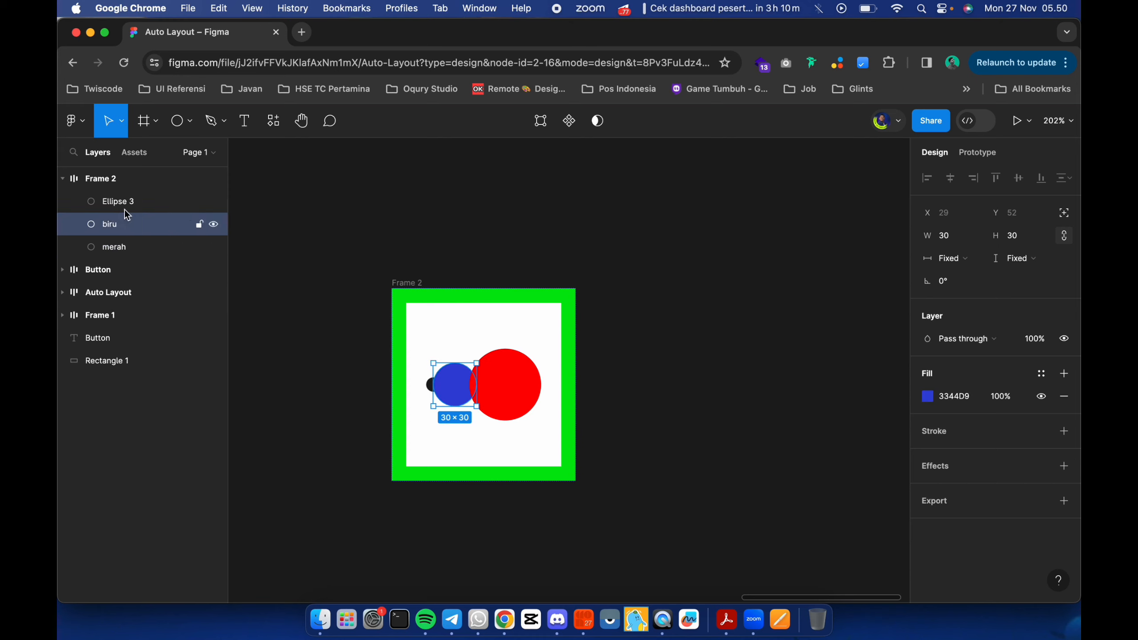
left_click(133, 207)
double_click(133, 207)
type("hitam")
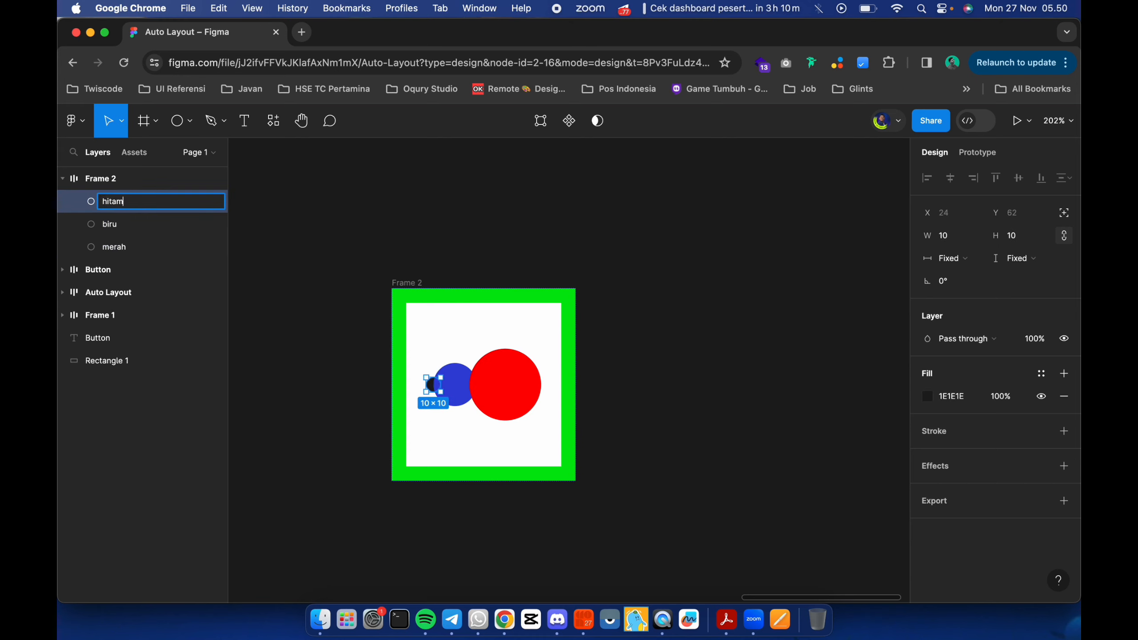
key("Return")
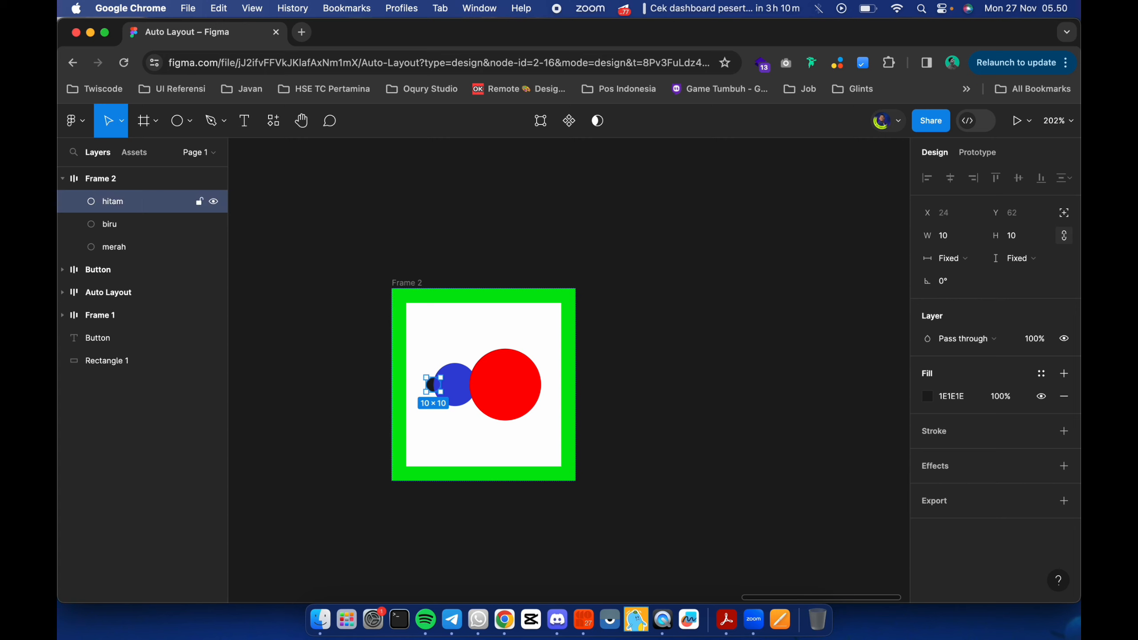
Set the canvas stacking of Frame 2 to First on top in the advanced auto layout settings.
left_click(405, 281)
left_click(1059, 387)
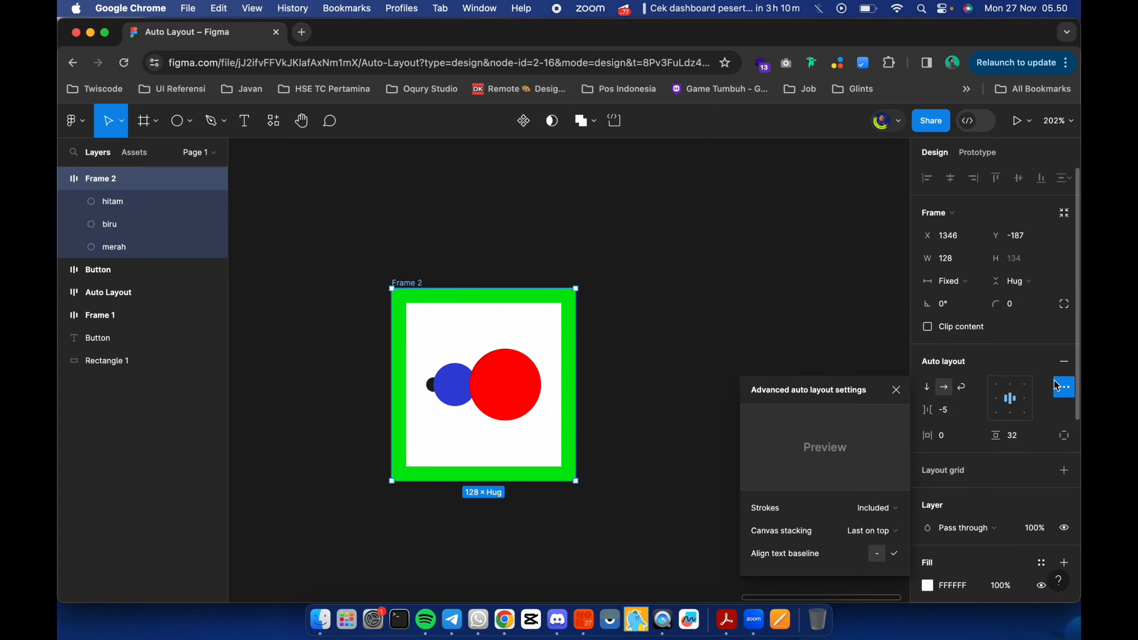
left_click(893, 531)
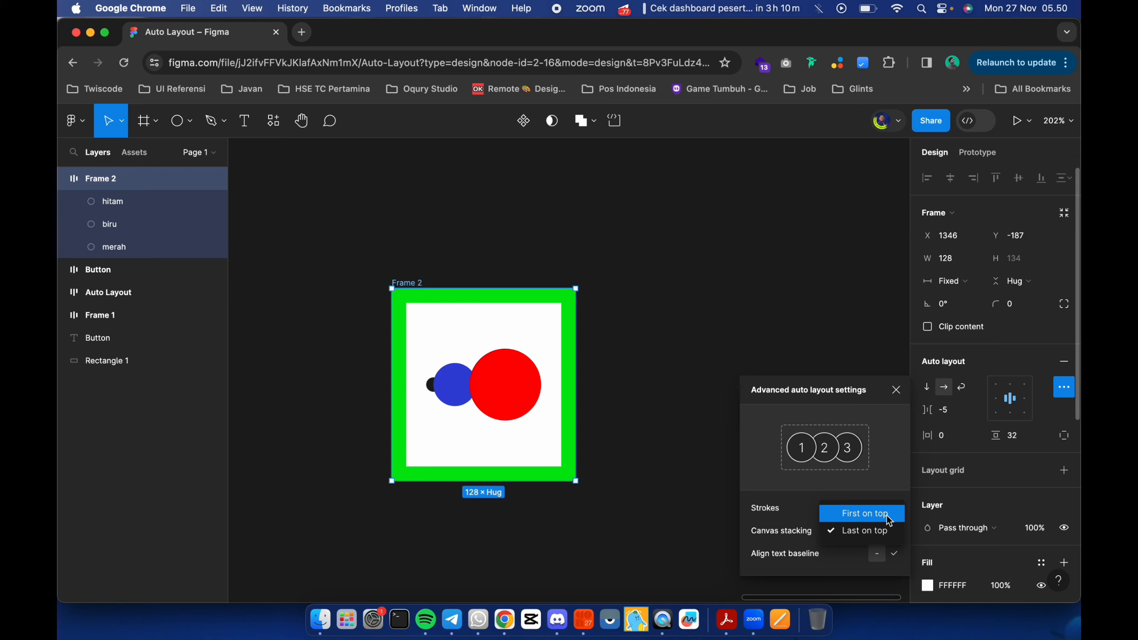
left_click(889, 514)
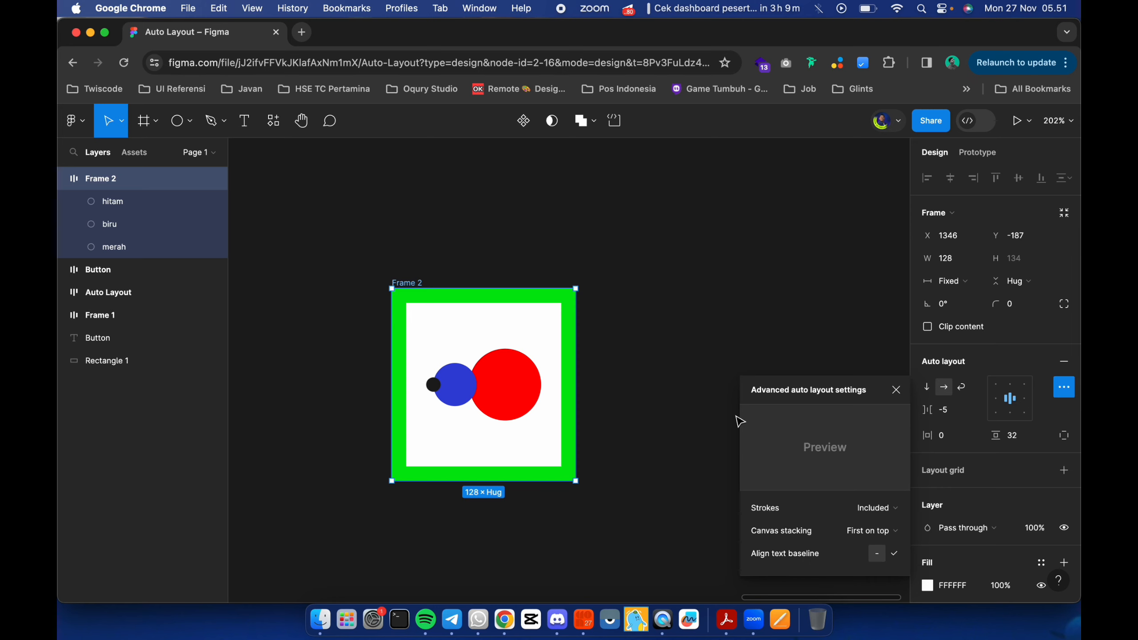
left_click(897, 390)
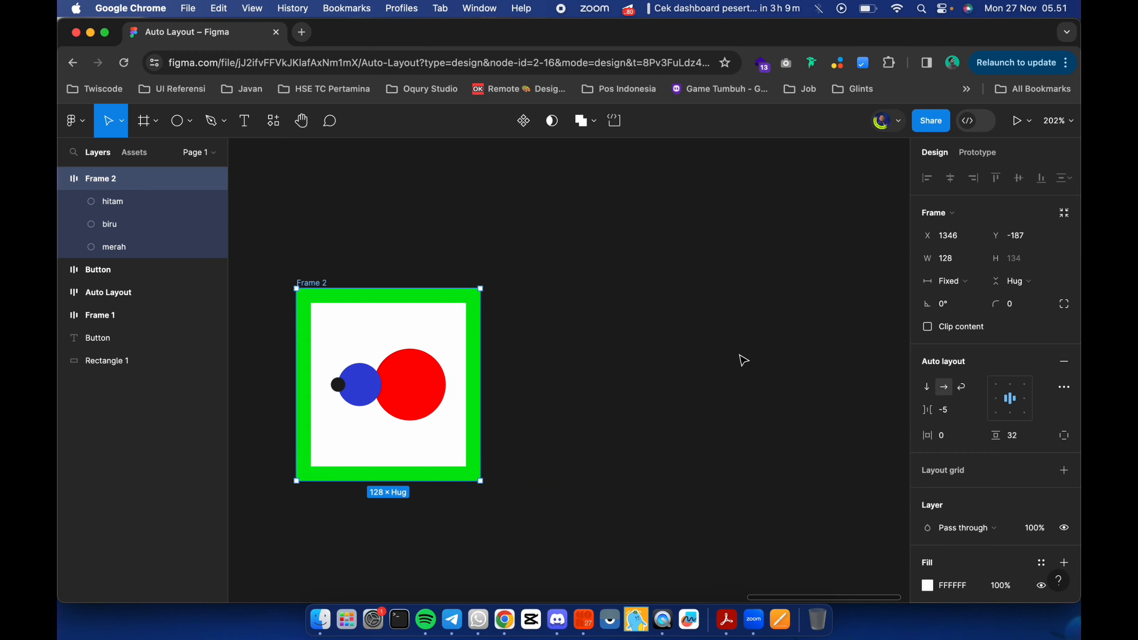
Stretch the Auto Layout frame with the three texts upward to a height of 73.
scroll(743, 359, "left", 10)
scroll(743, 358, "up", 3)
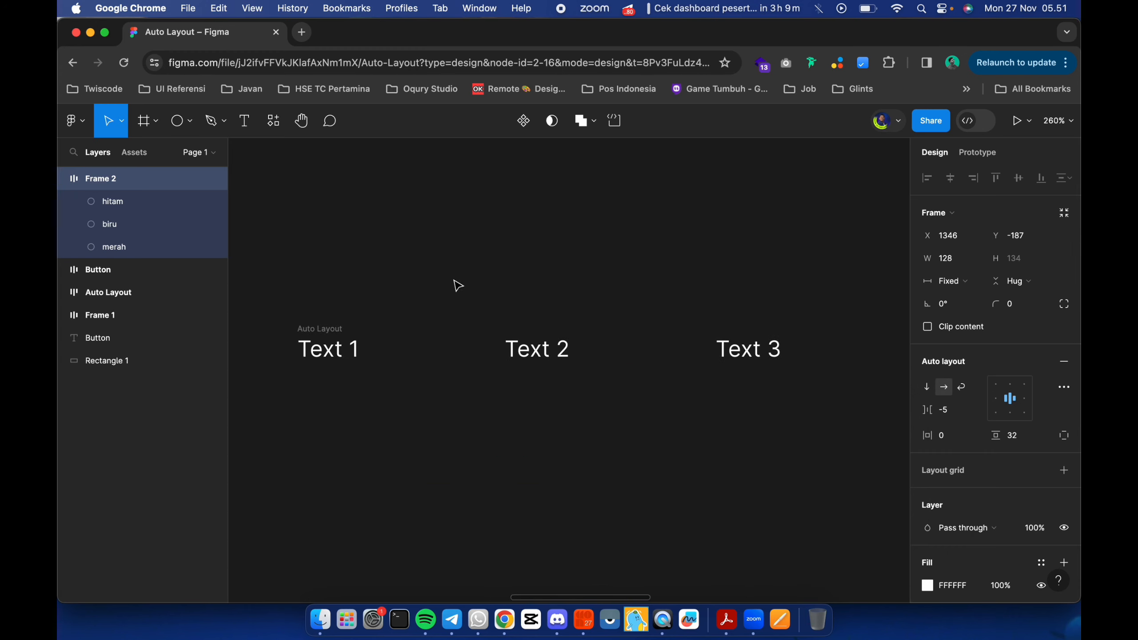
key("Escape")
left_click(336, 329)
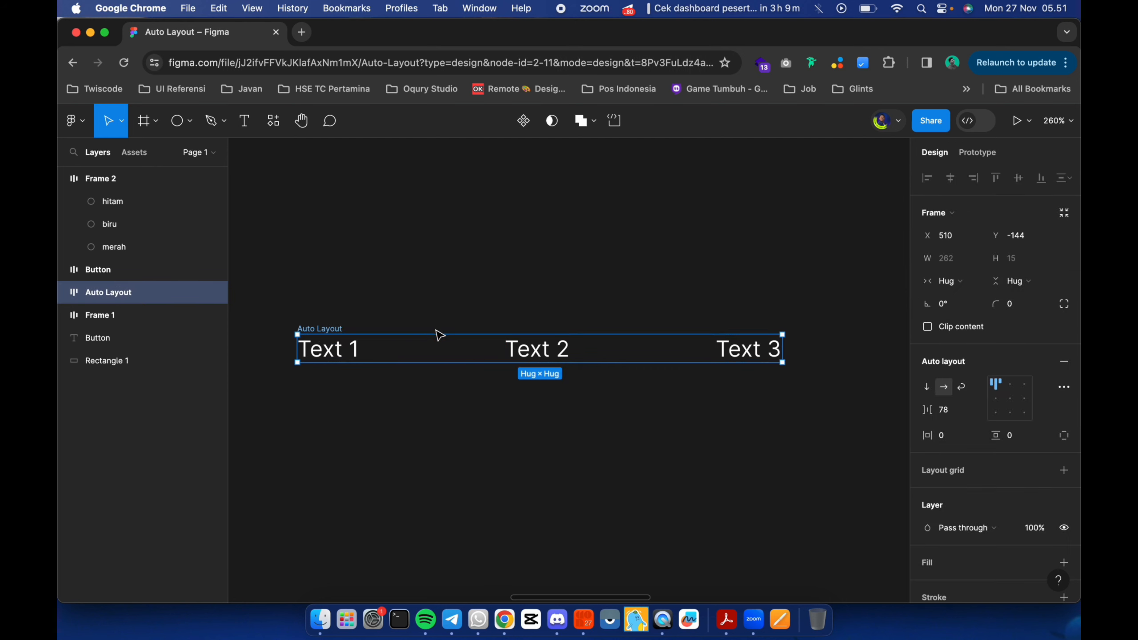
left_click_drag(437, 334, 461, 227)
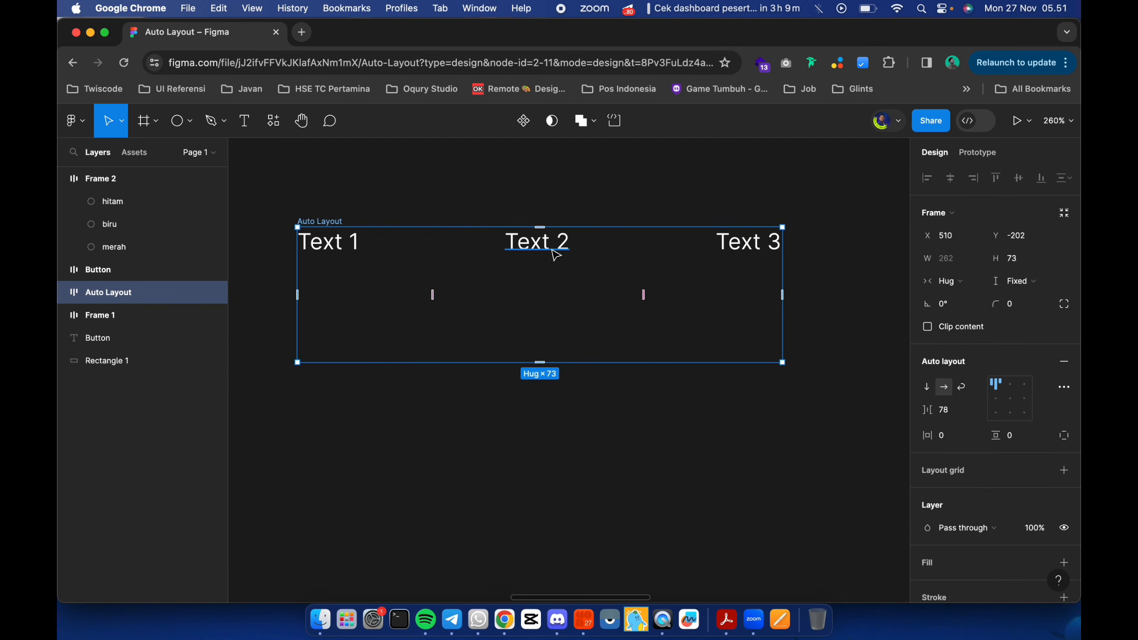
Set the font size of Text 2 to 9 and that of Text 1 to 5.
left_click(498, 234)
left_click(1026, 426)
type("9")
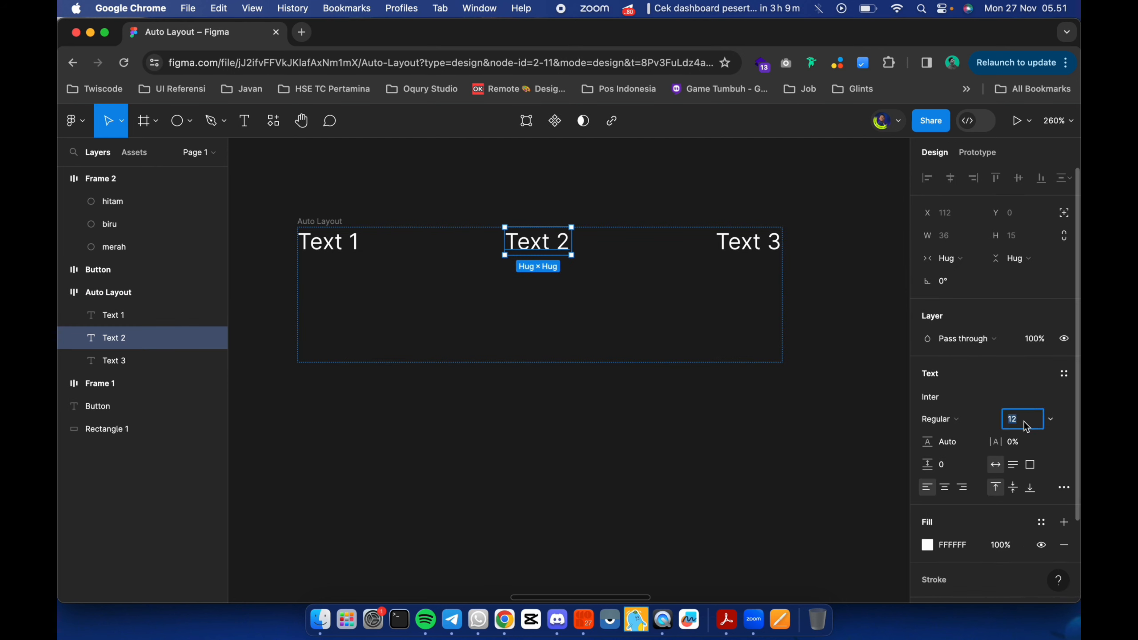
key("Return")
left_click(341, 249)
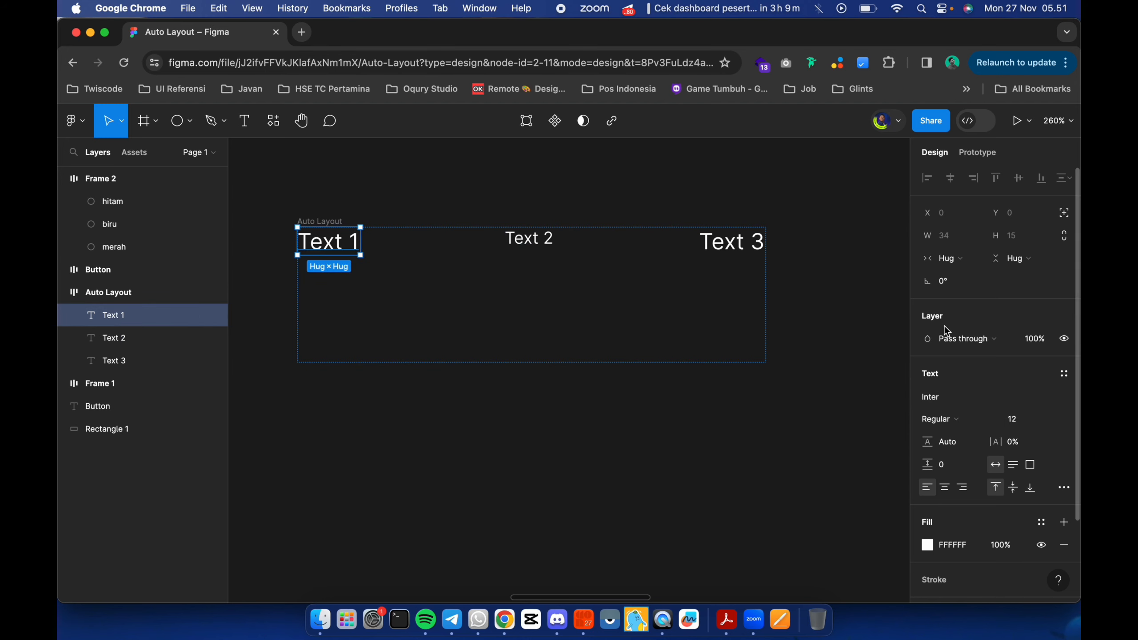
left_click(1026, 426)
type("9")
key("Return")
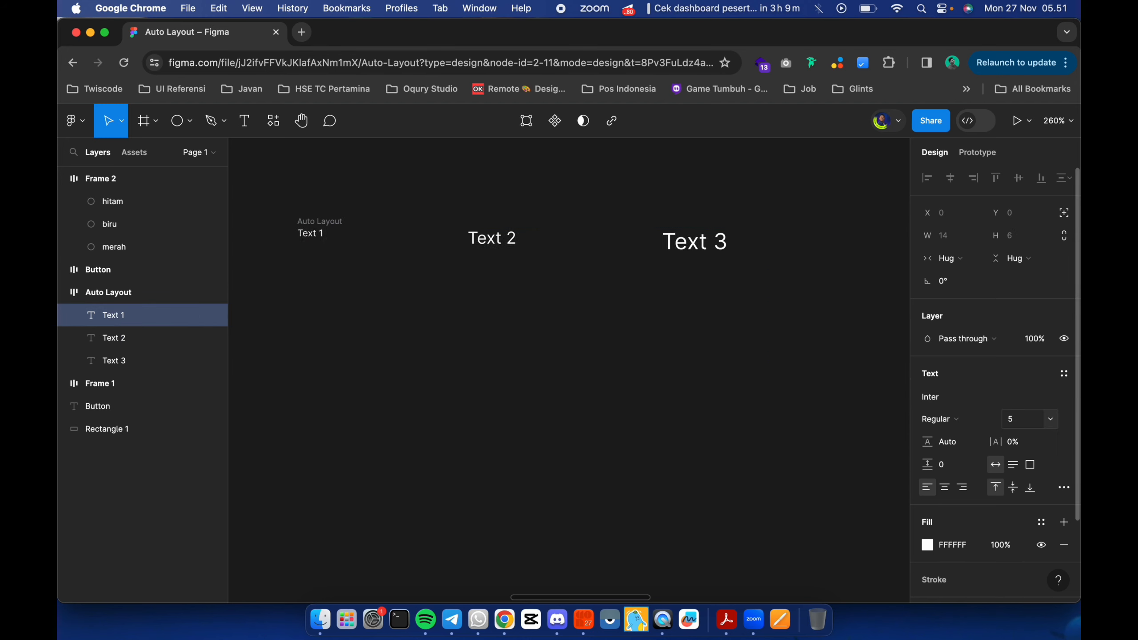
Turn on text baseline alignment for the Auto Layout frame in the advanced auto layout settings.
key("Escape")
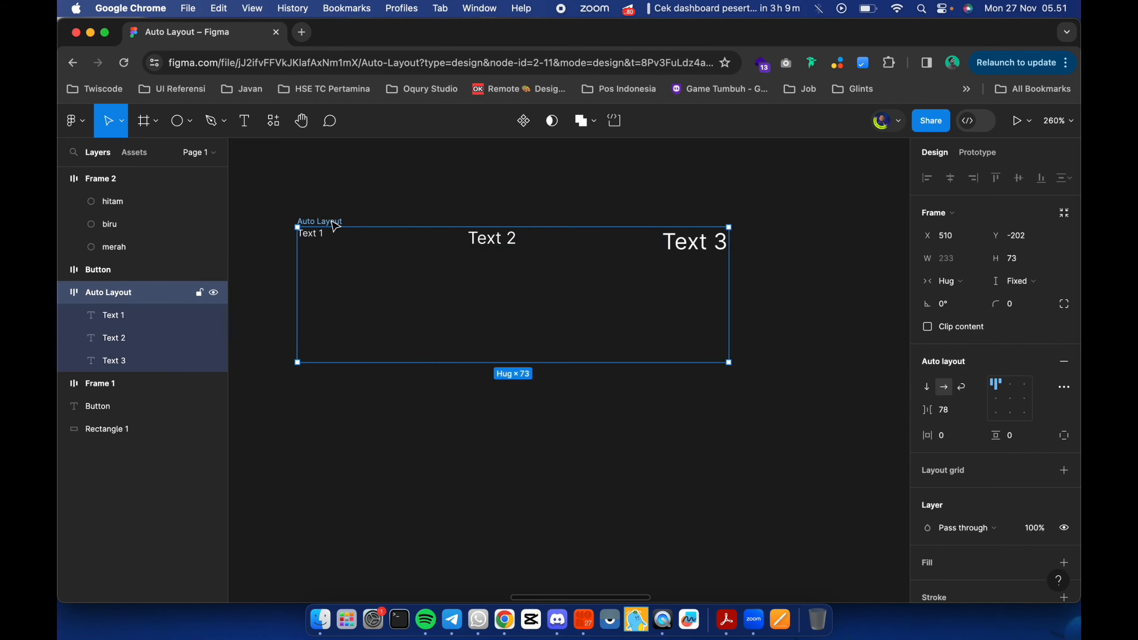
left_click(1064, 387)
left_click(896, 555)
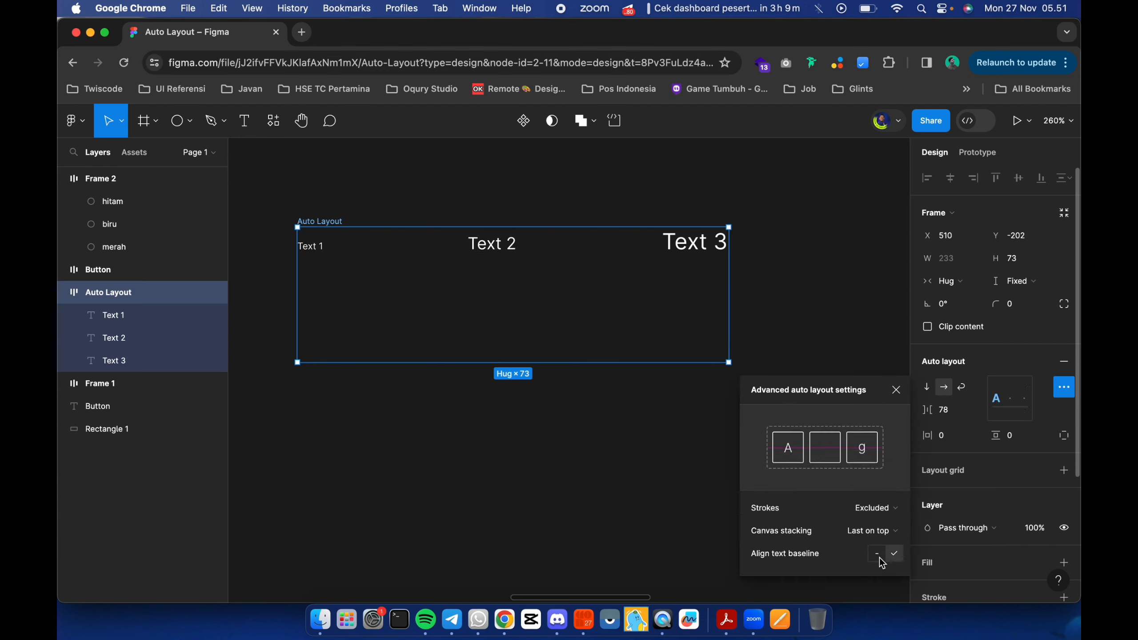
Turn off text baseline alignment for the Auto Layout frame and set its content alignment to left centre.
left_click(877, 554)
left_click(996, 397)
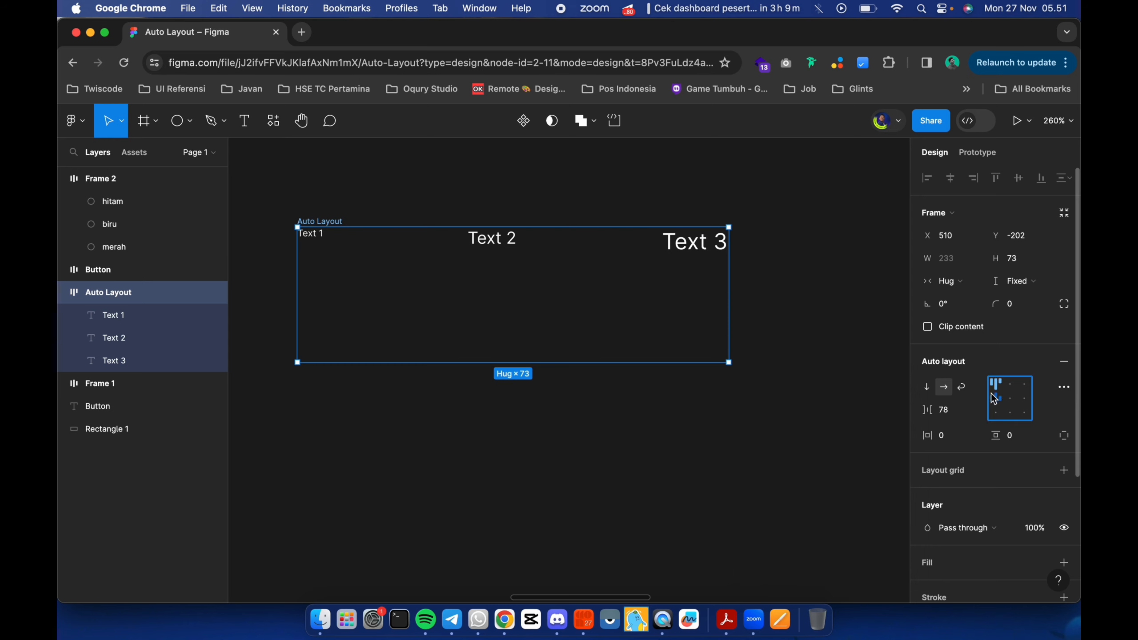
Turn on text baseline alignment for the Auto Layout frame in the advanced settings and keep its texts aligned left.
scroll(1077, 393, "down", 2)
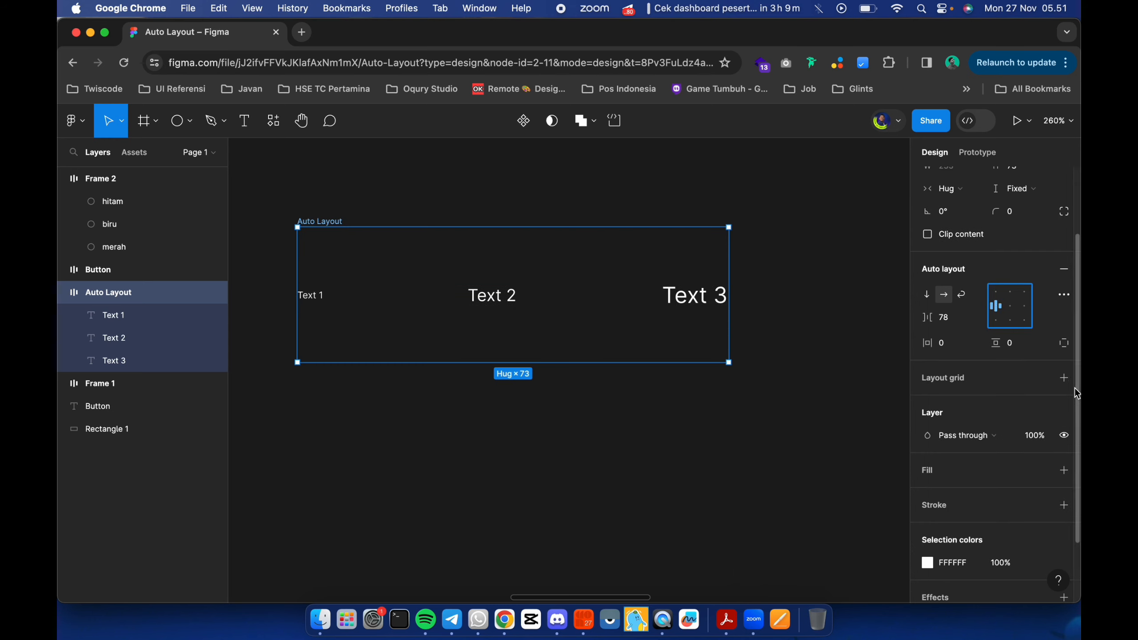
left_click(1064, 294)
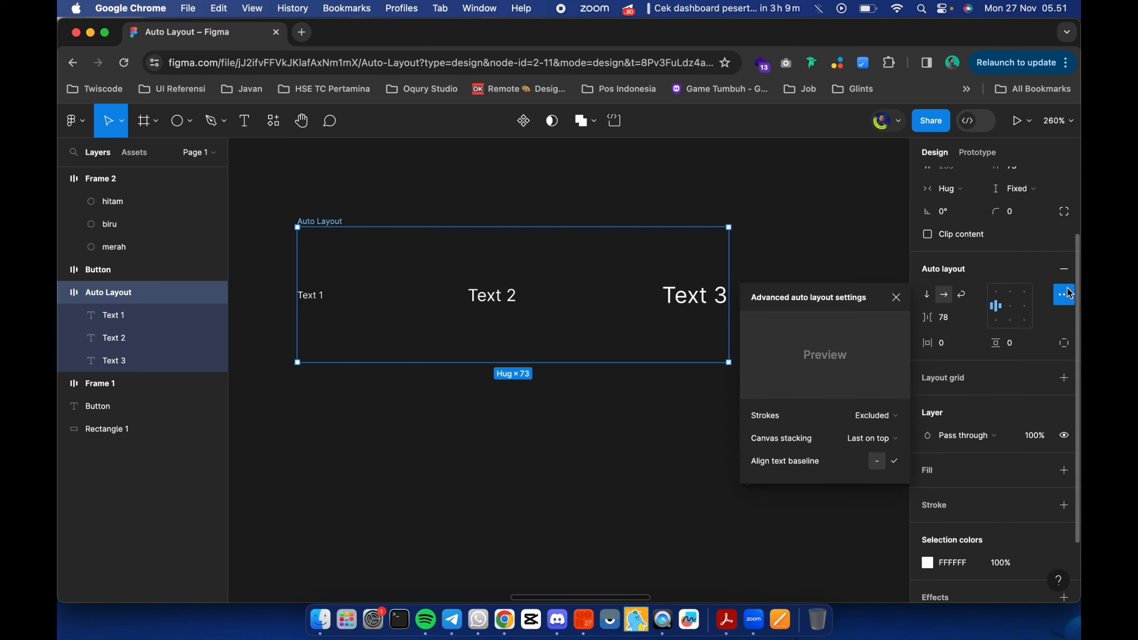
left_click(895, 465)
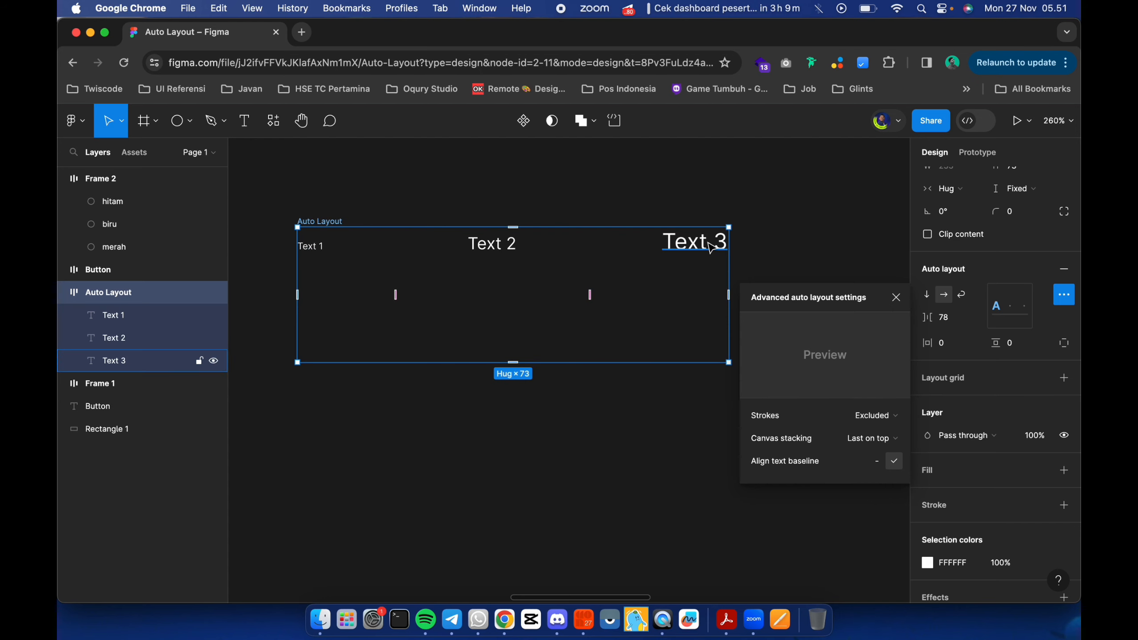
left_click(896, 298)
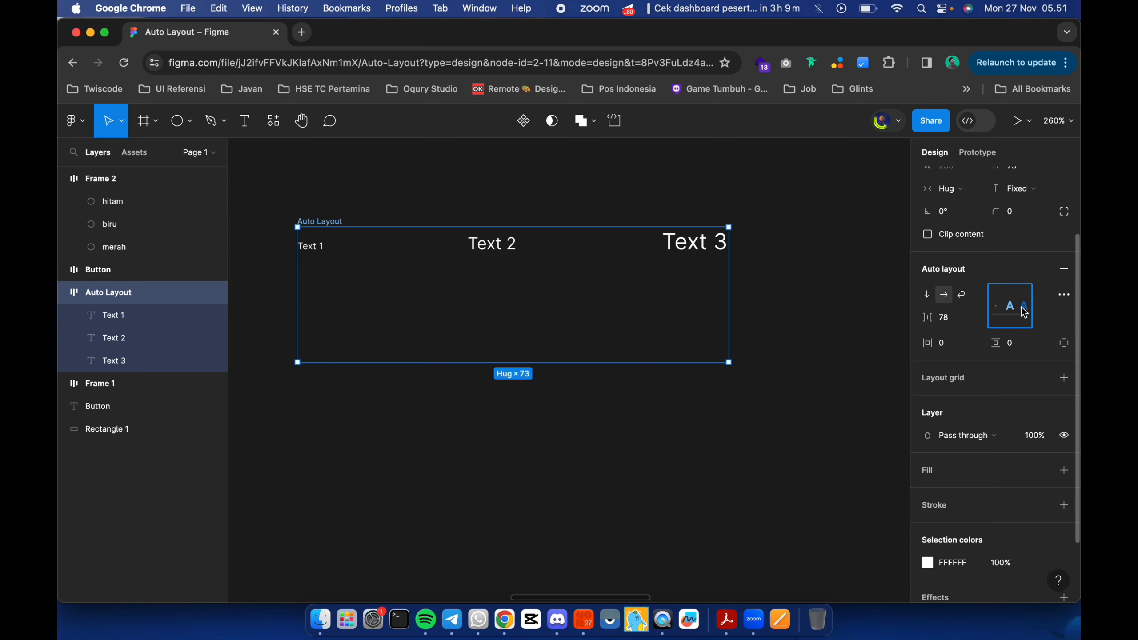
left_click(995, 307)
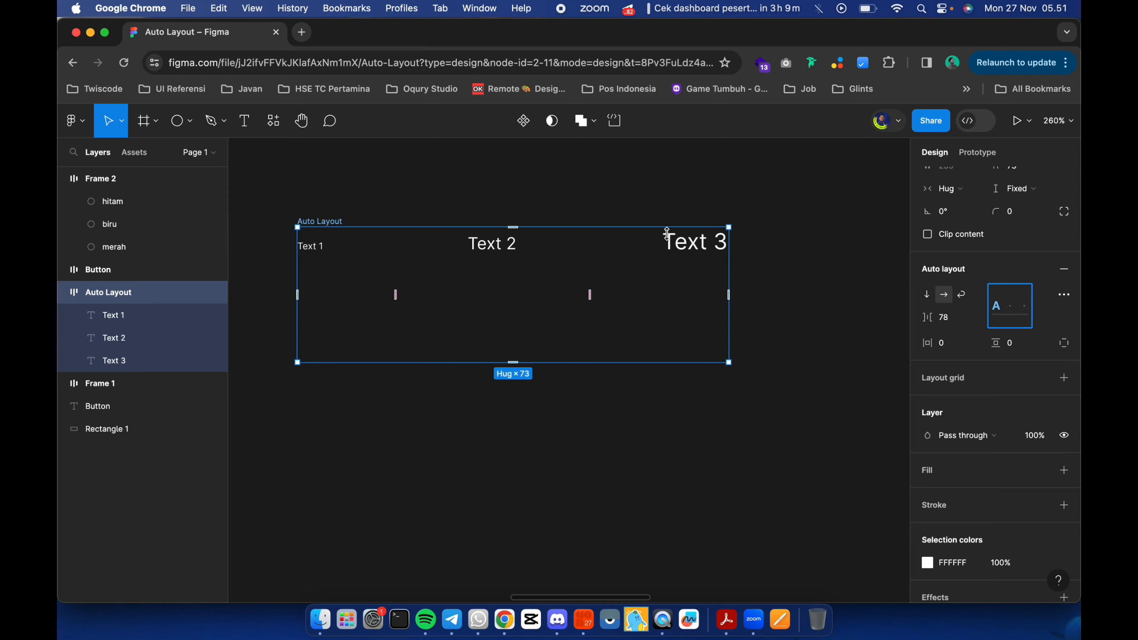
left_click(475, 219)
left_click(324, 221)
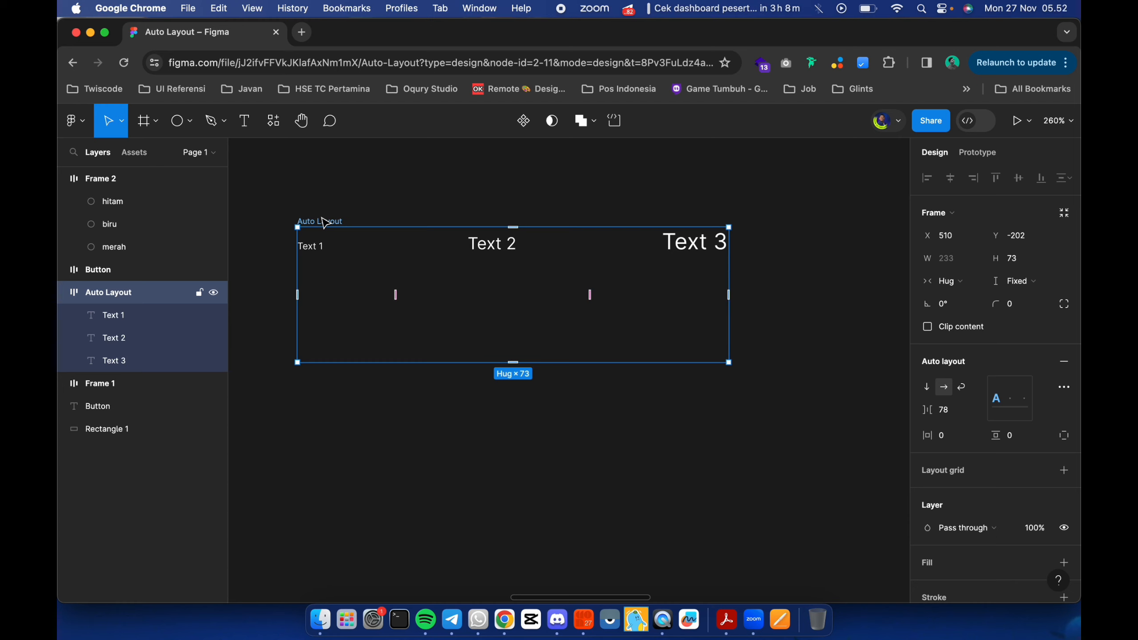
left_click(377, 214)
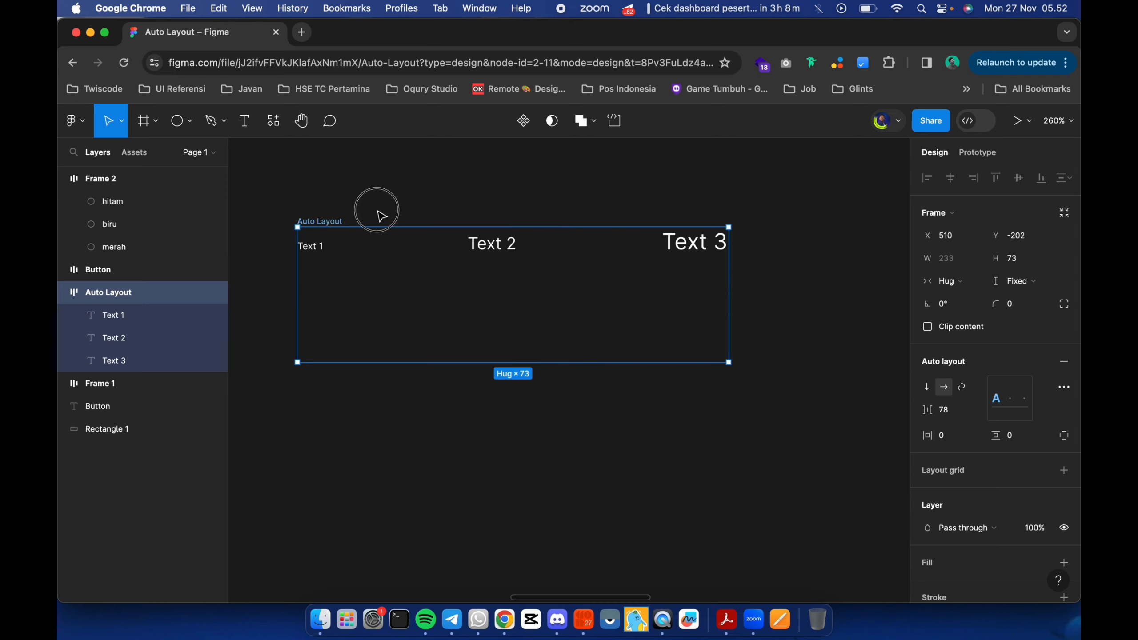